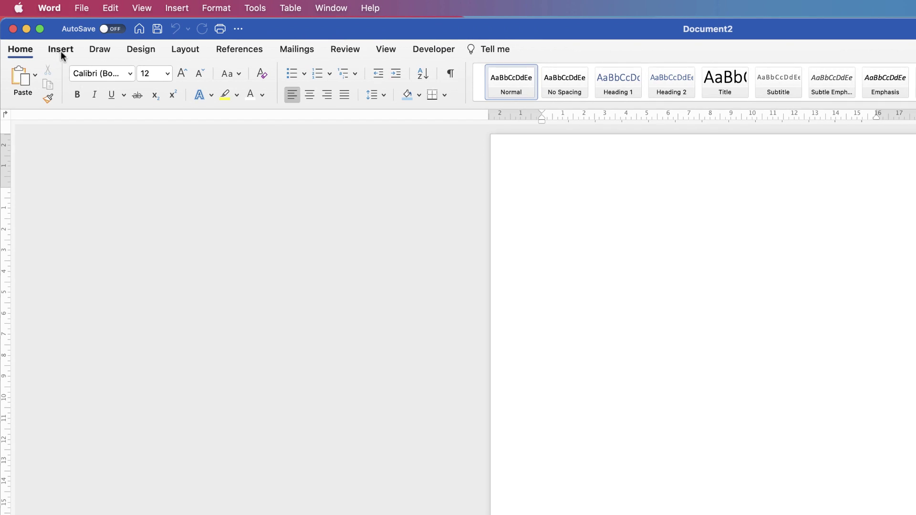
# Insert a 4-column, 20-row table at the top of the blank document
pyautogui.click(62, 49)
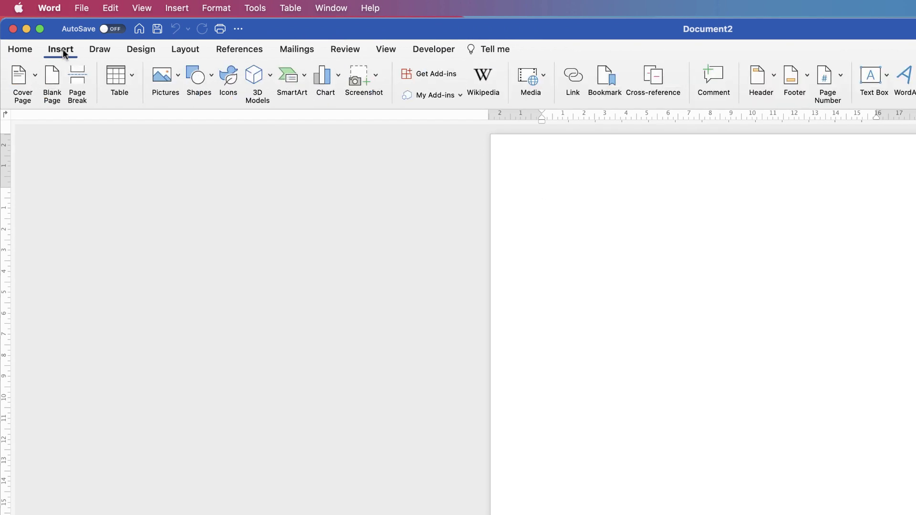
pyautogui.click(131, 76)
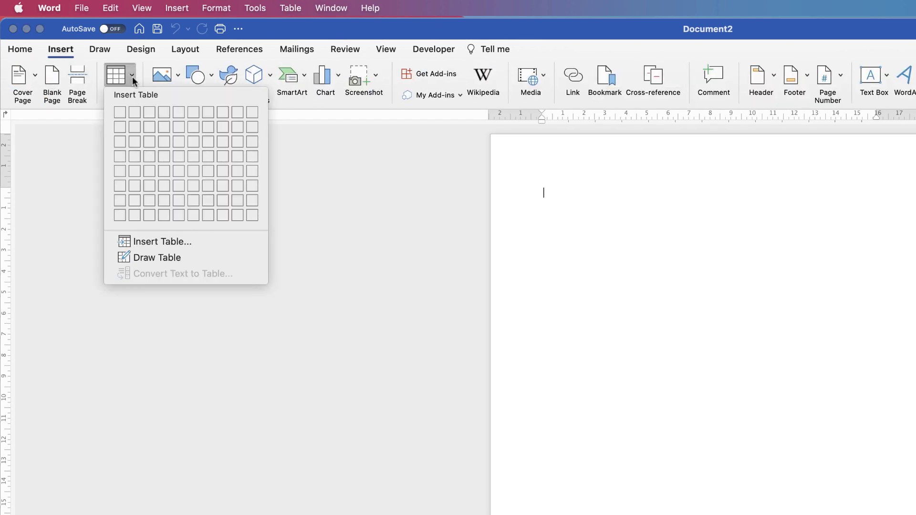
pyautogui.click(157, 242)
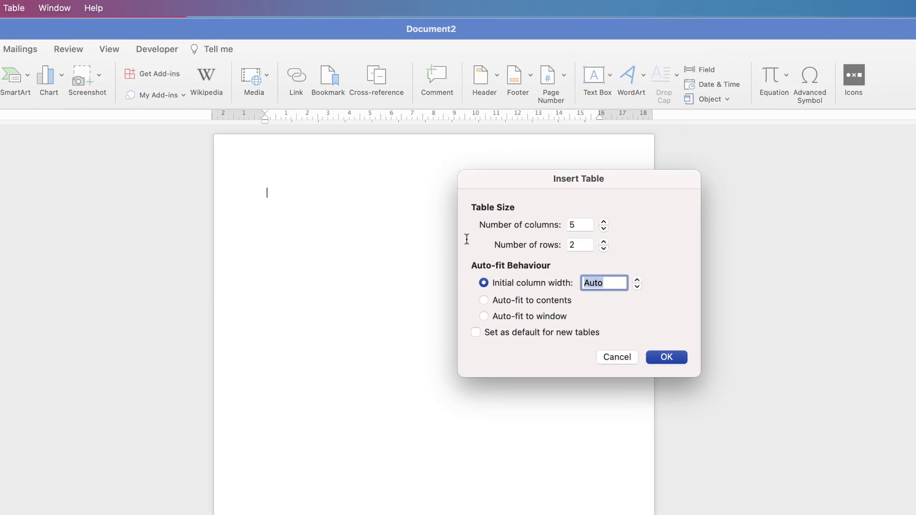
pyautogui.doubleClick(577, 224)
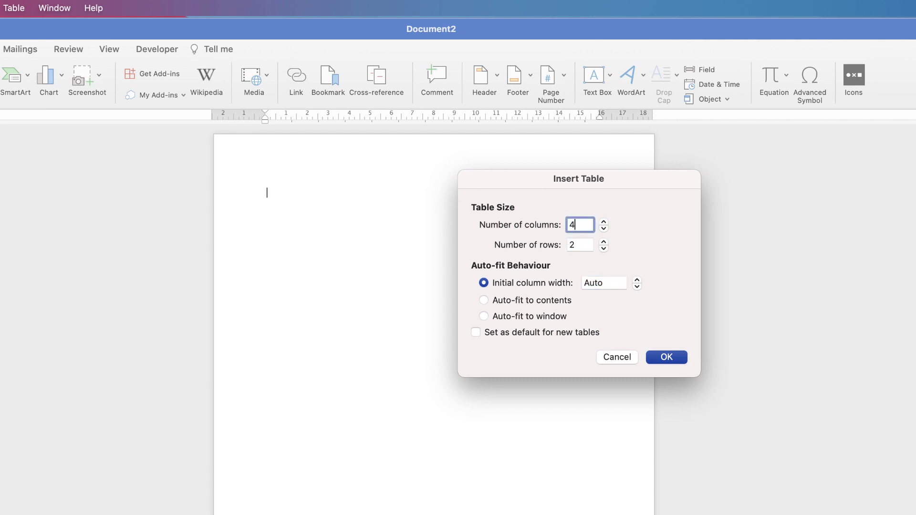
pyautogui.press('Tab')
pyautogui.write('20')
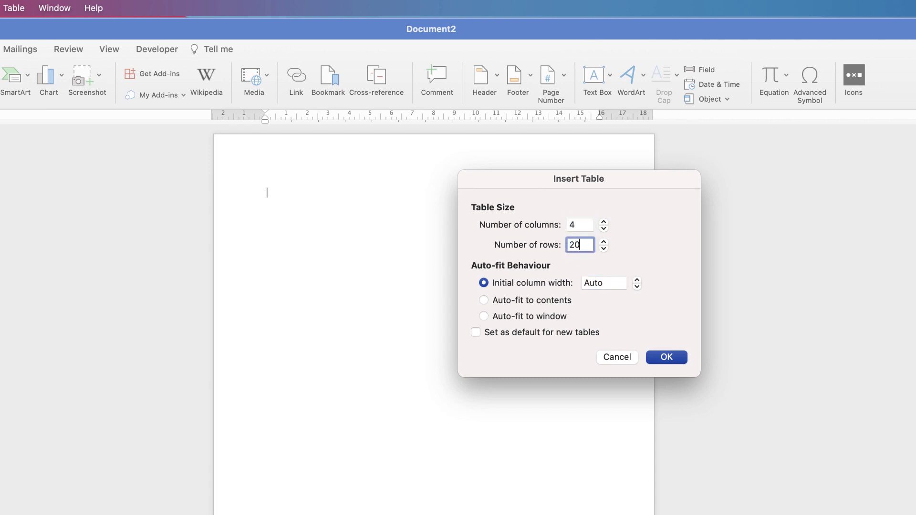
pyautogui.press('Return')
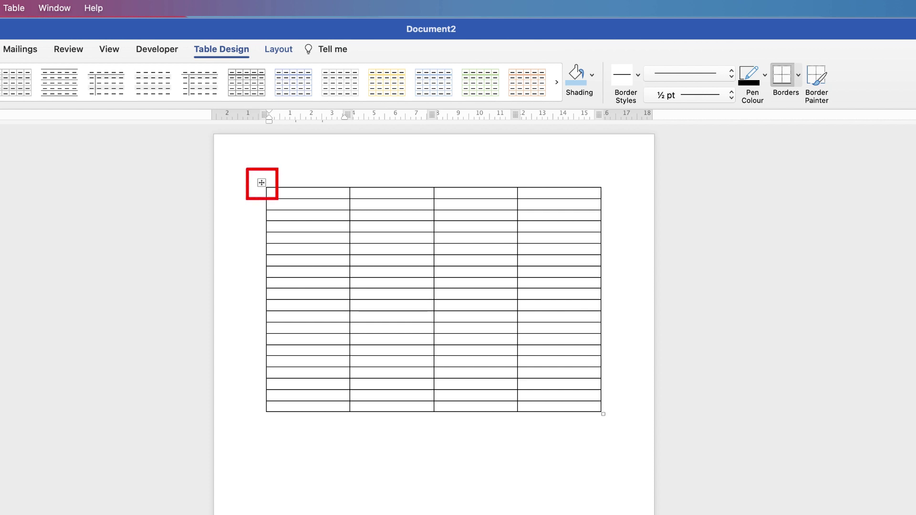
# Select the whole table and set all 20 rows to a 1.2 cm height
pyautogui.moveTo(558, 406)
pyautogui.mouseDown()
pyautogui.moveTo(477, 407)
pyautogui.moveTo(306, 261)
pyautogui.moveTo(286, 193)
pyautogui.mouseUp()
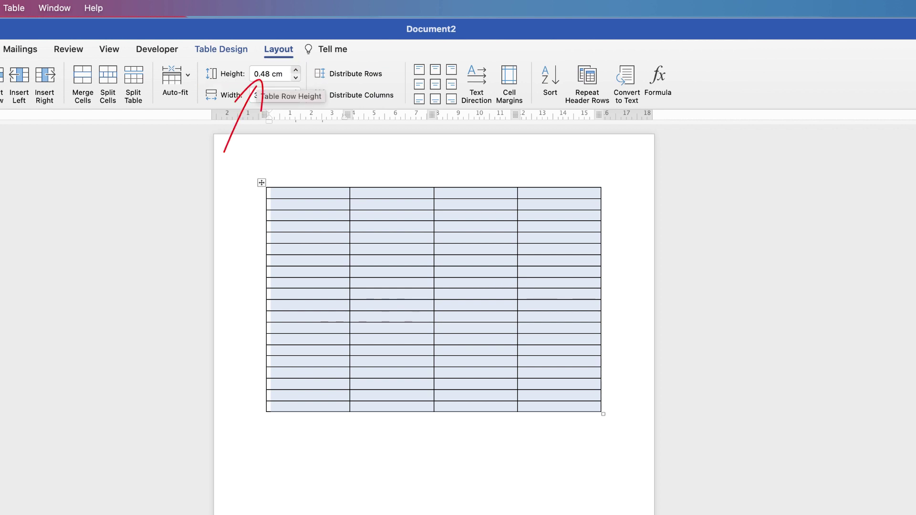
pyautogui.click(271, 73)
pyautogui.write('0.5')
pyautogui.press('Return')
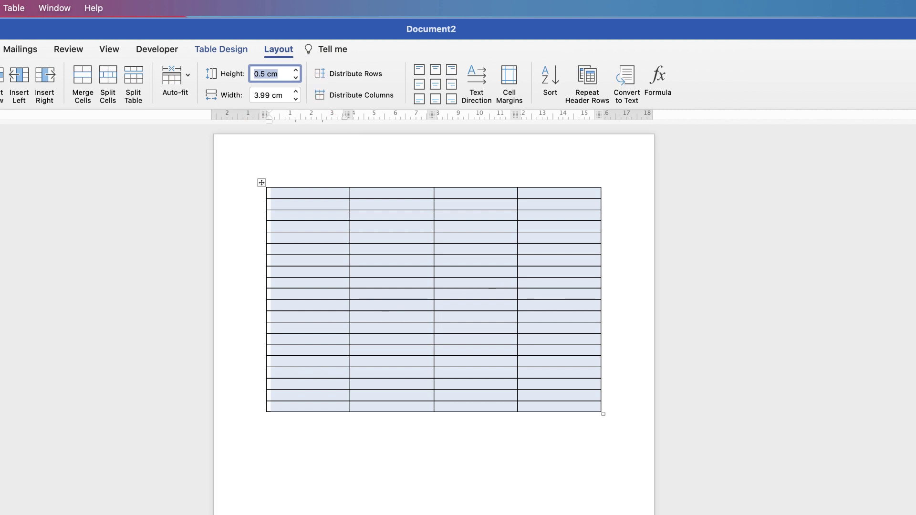
pyautogui.write('1')
pyautogui.press('Return')
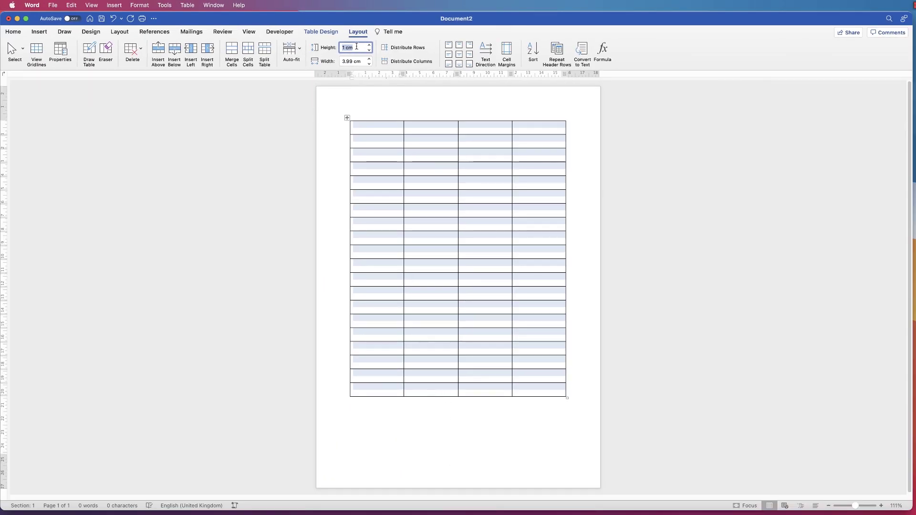
pyautogui.write('1.2')
pyautogui.press('Return')
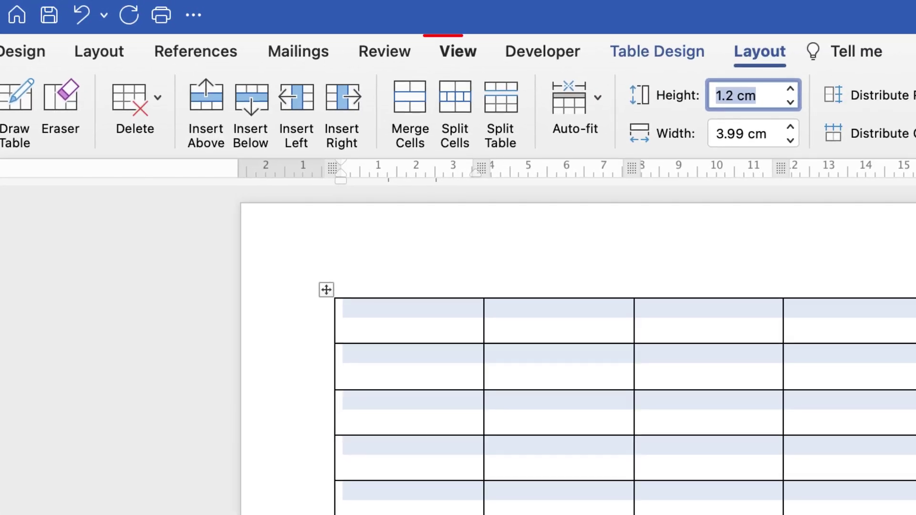
pyautogui.click(458, 51)
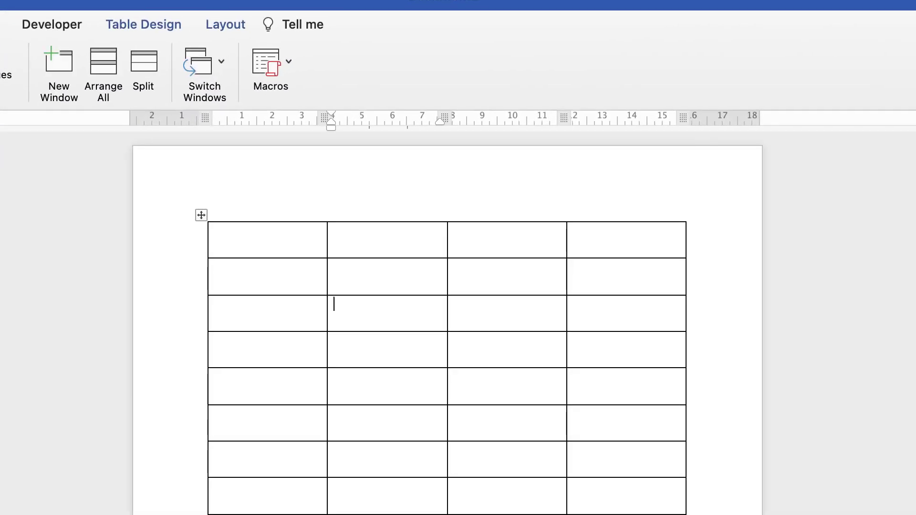
# Merge rows 1–3 of columns 1 and 2 into a single large cell
pyautogui.moveTo(214, 230)
pyautogui.mouseDown()
pyautogui.moveTo(386, 277)
pyautogui.moveTo(386, 315)
pyautogui.mouseUp()
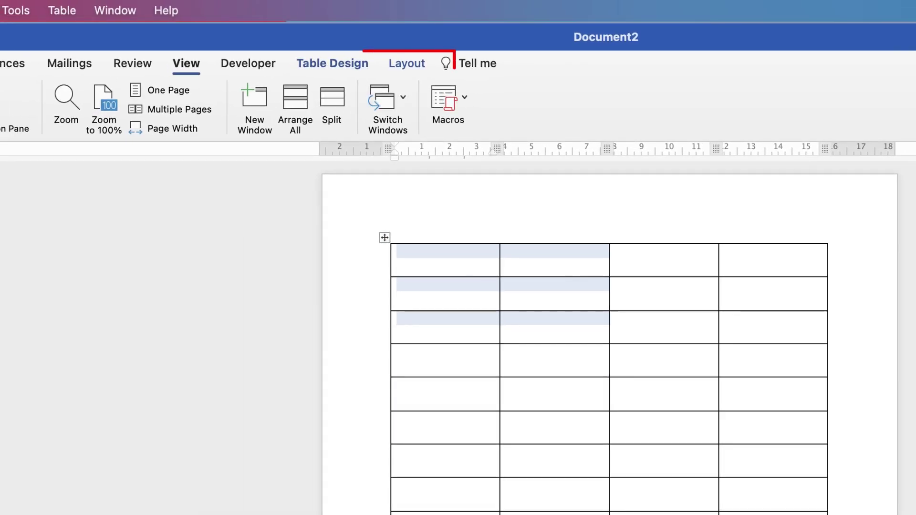
pyautogui.click(406, 63)
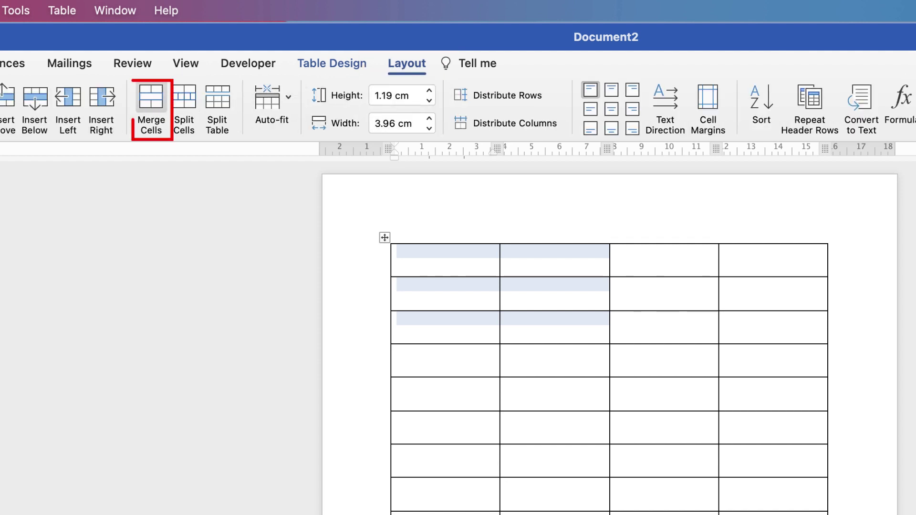
pyautogui.click(151, 102)
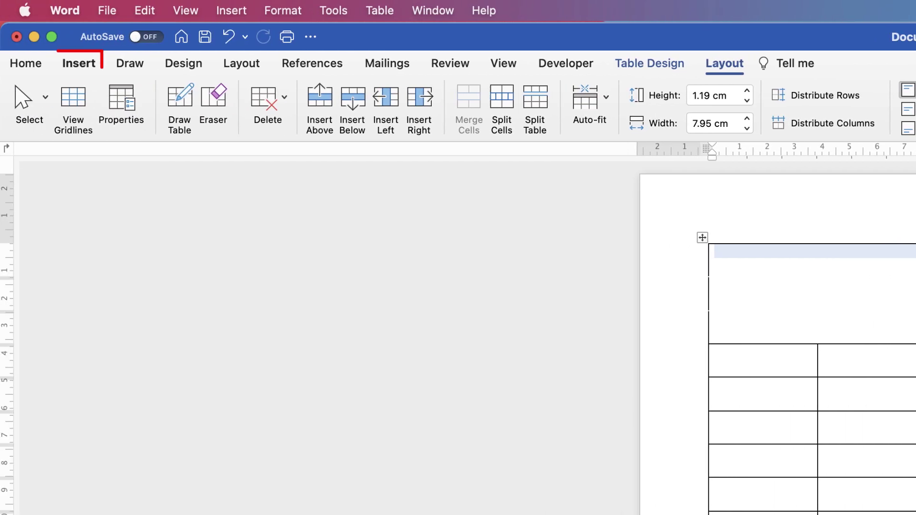
# Insert the Logo.png picture from file into the table
pyautogui.click(215, 97)
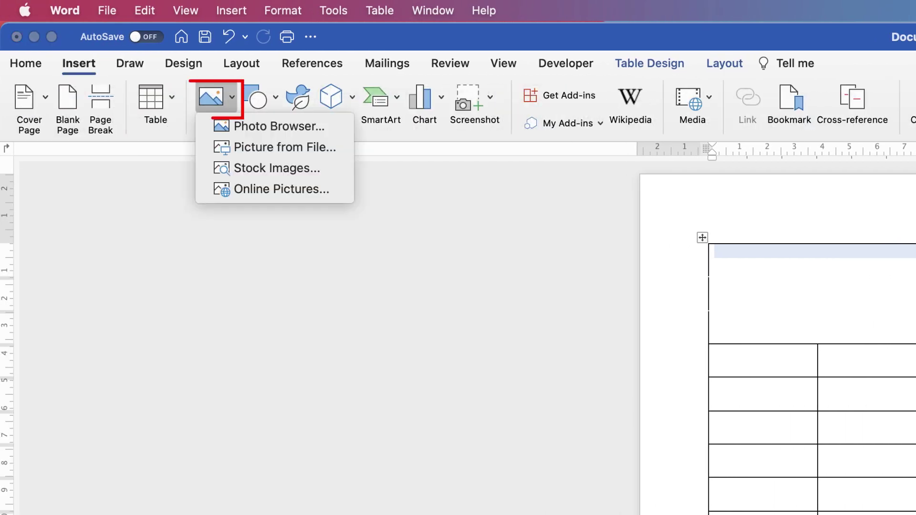
pyautogui.click(285, 147)
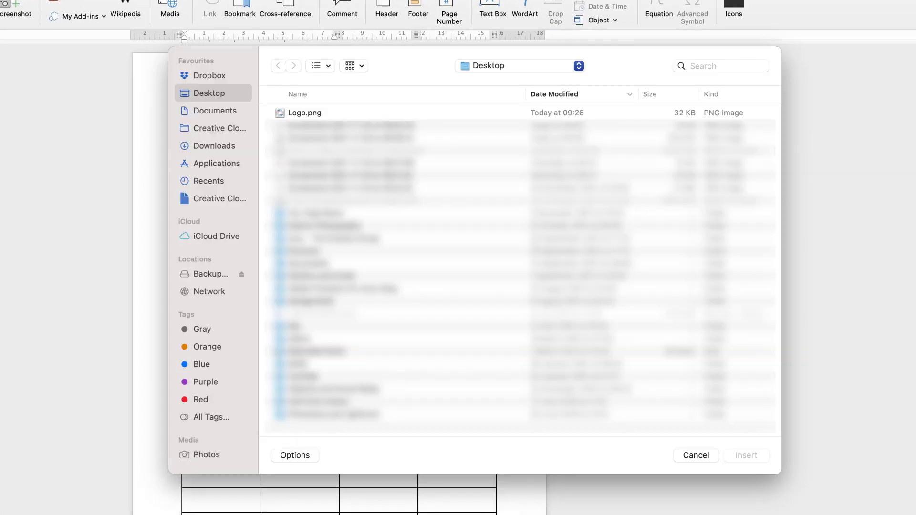
pyautogui.click(304, 113)
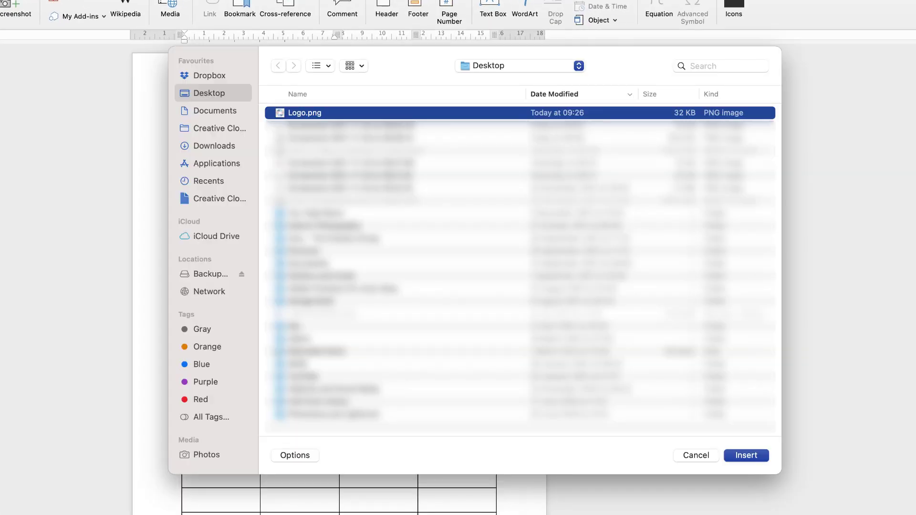
pyautogui.press('Return')
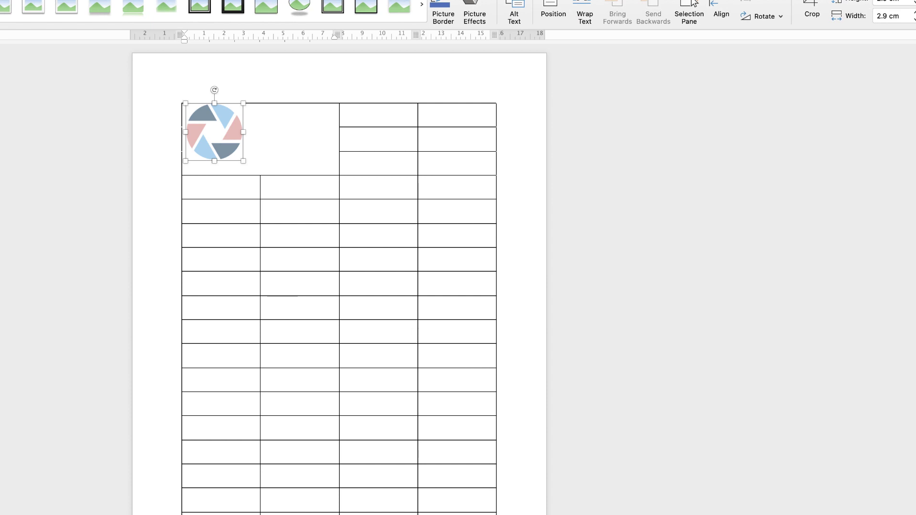
pyautogui.moveTo(195, 132); pyautogui.dragTo(196, 133)
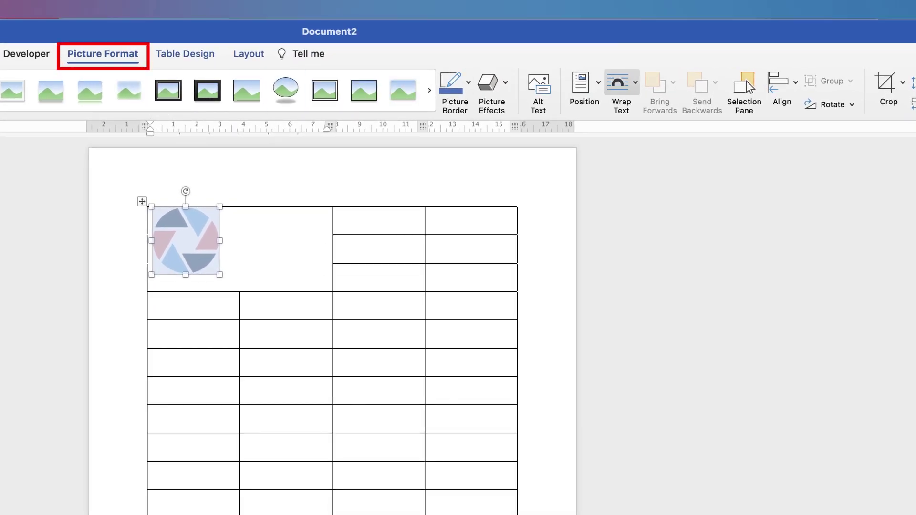
# Set the logo to In Front of Text and position it in the top-left merged cell
pyautogui.click(621, 83)
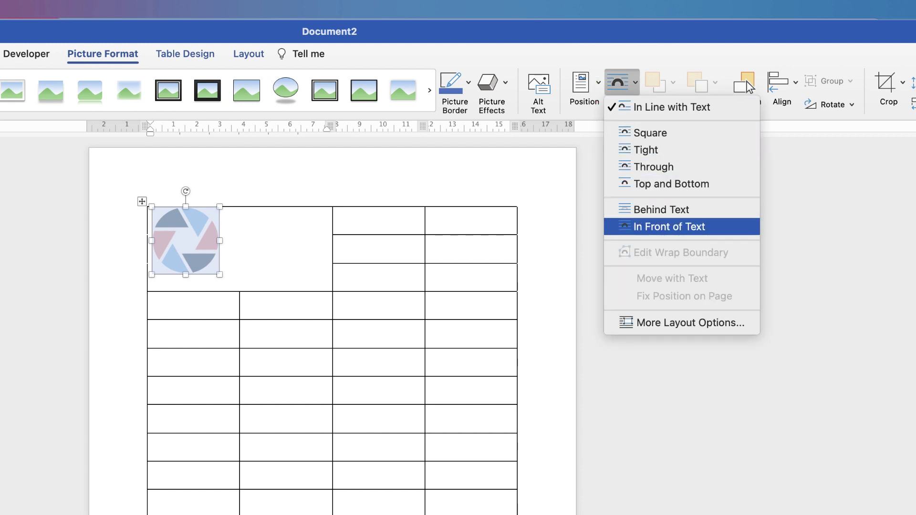
pyautogui.click(669, 227)
pyautogui.moveTo(185, 240); pyautogui.dragTo(252, 239)
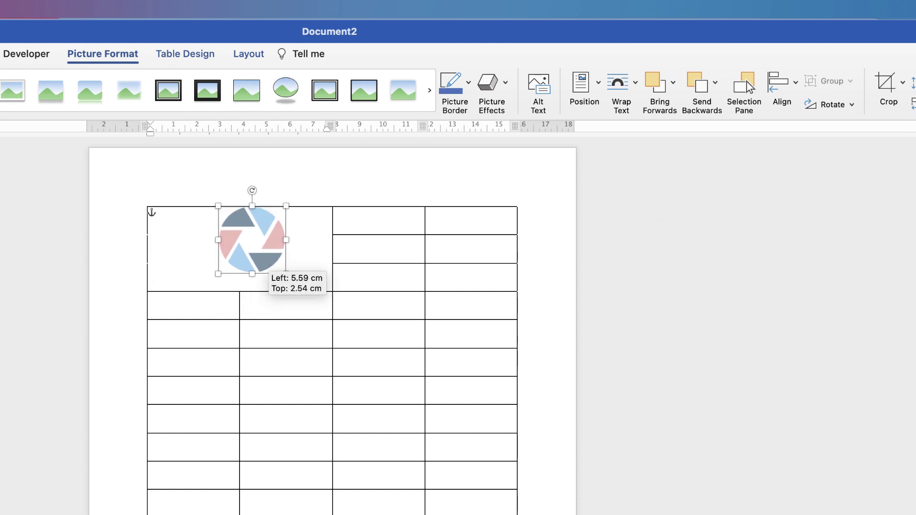
pyautogui.moveTo(207, 261); pyautogui.dragTo(186, 239)
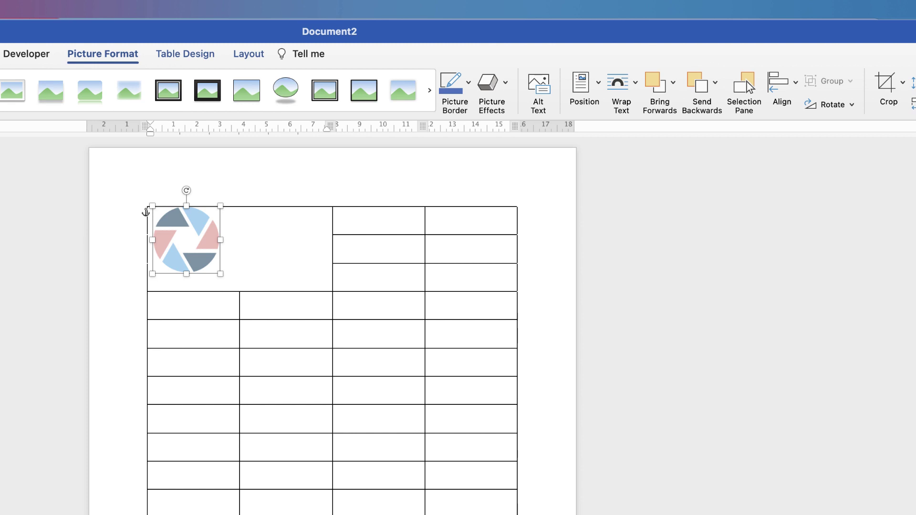
pyautogui.click(153, 213)
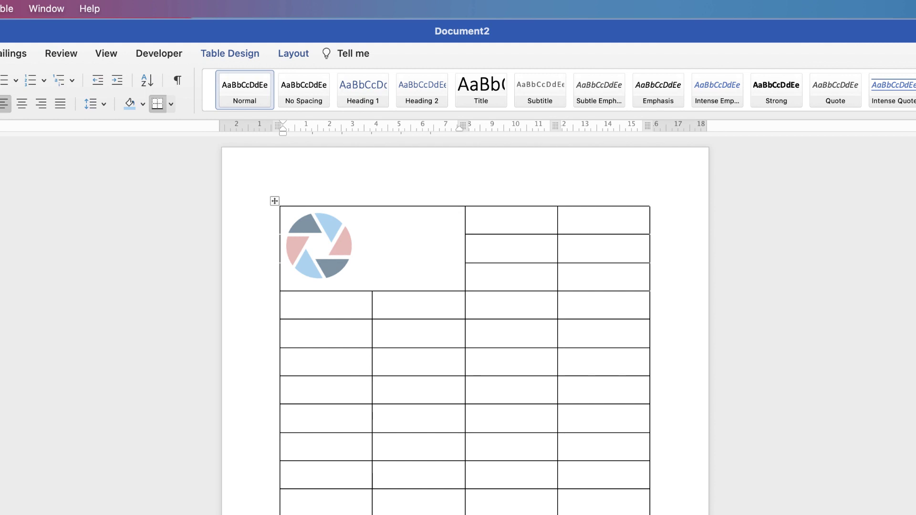
# Merge rows 1–4 of column 3 into one cell, and likewise for column 4
pyautogui.click(470, 298)
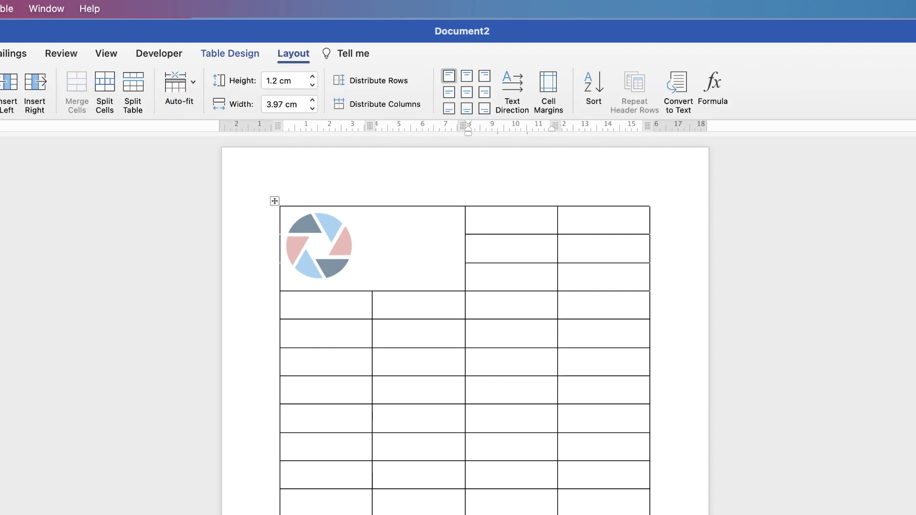
pyautogui.hotkey('shift', 'Up')
pyautogui.hotkey('shift', 'Up')
pyautogui.hotkey('shift', 'Up')
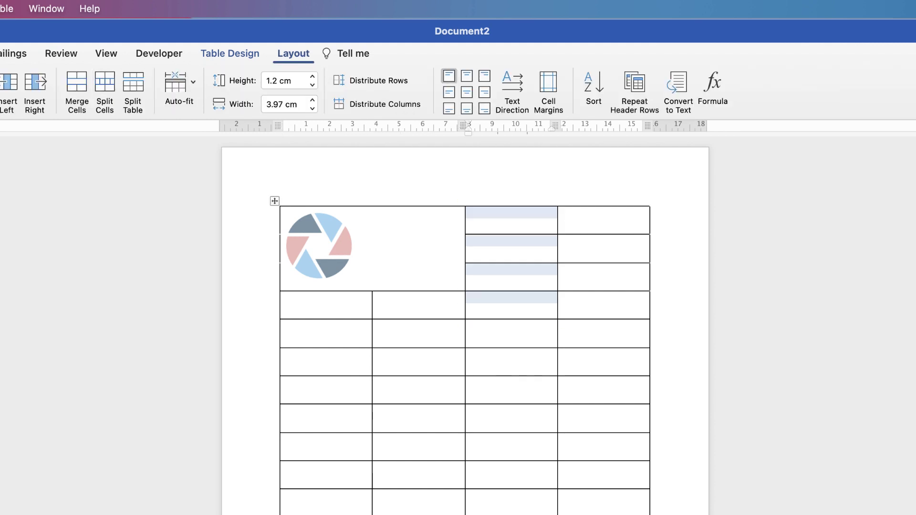
pyautogui.click(77, 91)
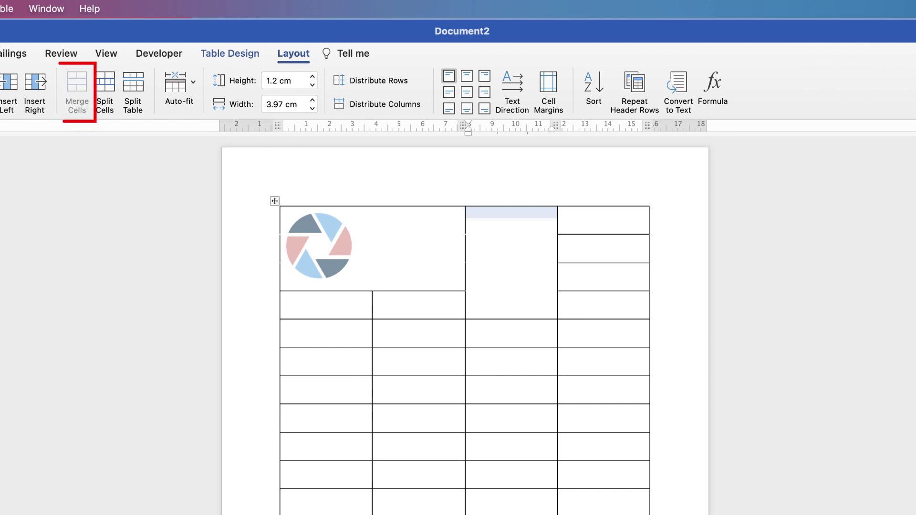
pyautogui.click(603, 306)
pyautogui.hotkey('shift', 'Up')
pyautogui.hotkey('shift', 'Up')
pyautogui.hotkey('shift', 'Up')
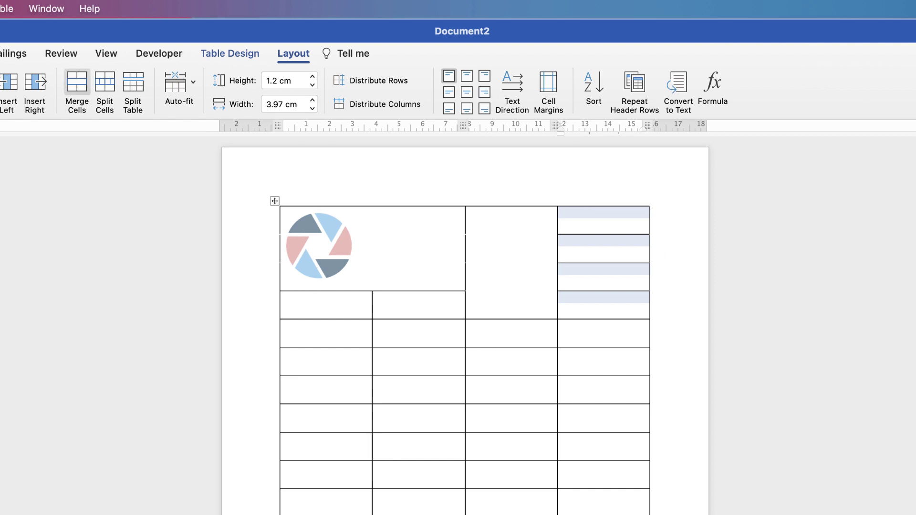
pyautogui.click(77, 90)
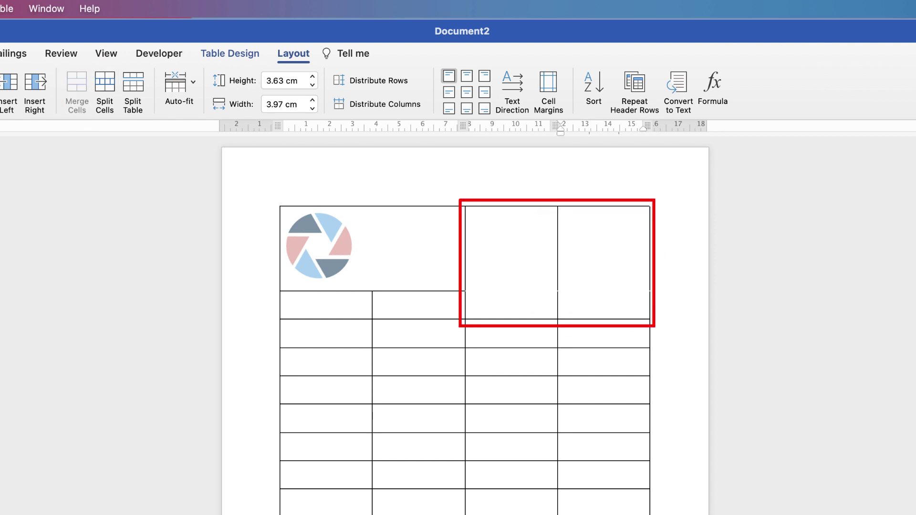
# Drag the border between the two top-right cells rightward to widen the middle cell
pyautogui.hotkey('shift', 'Left')
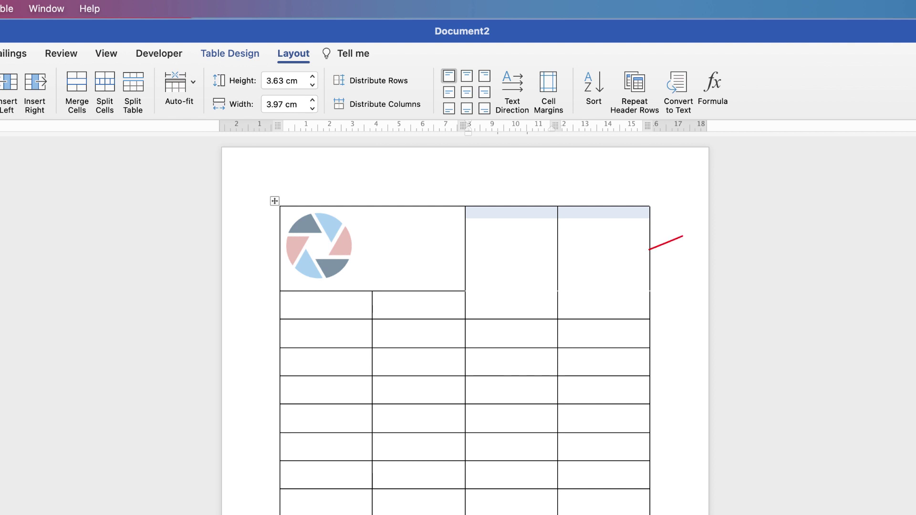
pyautogui.moveTo(557, 257); pyautogui.dragTo(600, 257)
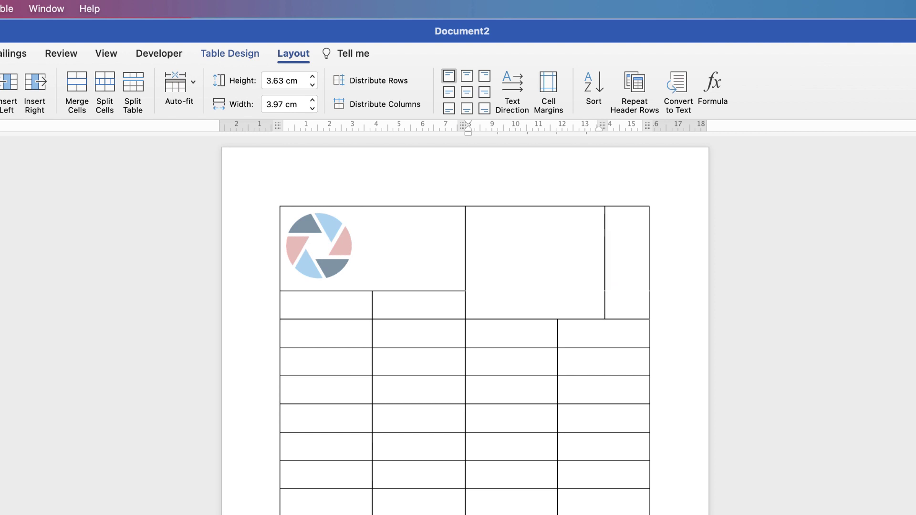
pyautogui.click(470, 213)
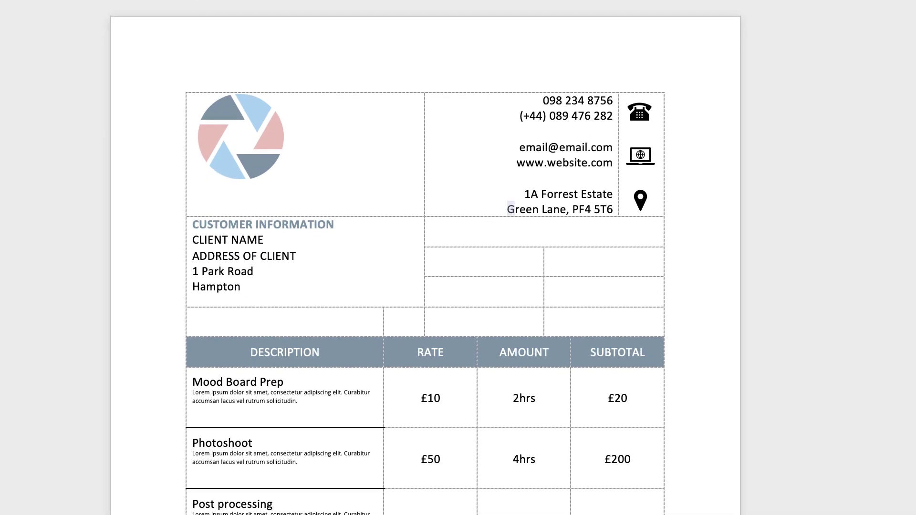
# Paste the sample invoice's phone, e-mail, website and address lines into the top middle cell, aligned centre-right
pyautogui.moveTo(507, 209); pyautogui.dragTo(548, 163)
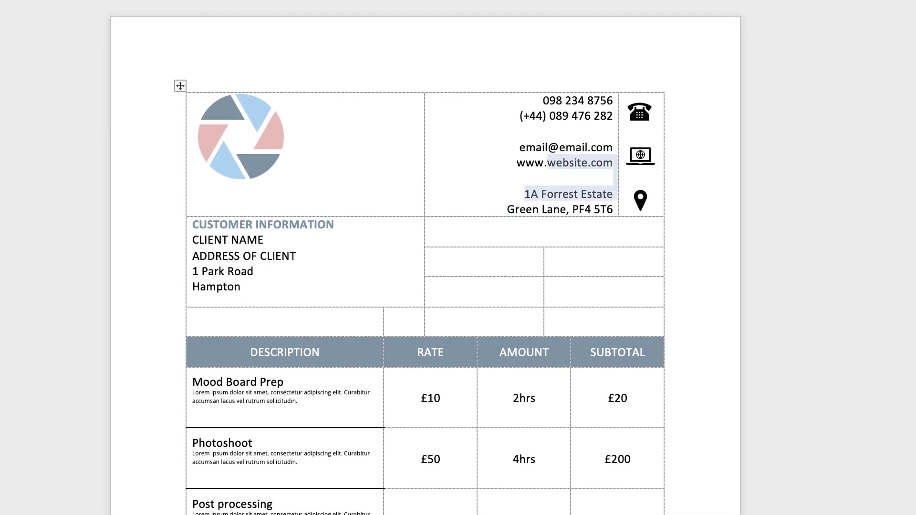
pyautogui.moveTo(613, 209); pyautogui.dragTo(543, 100)
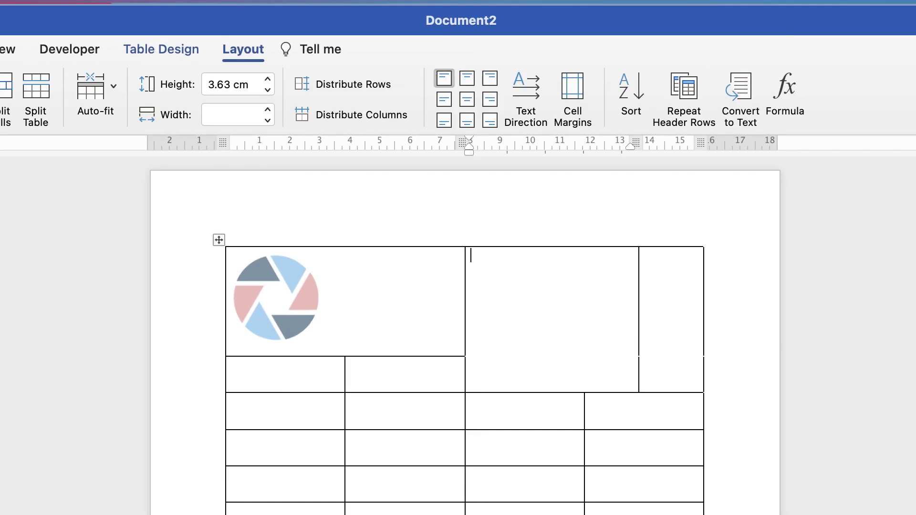
pyautogui.press('super+v')
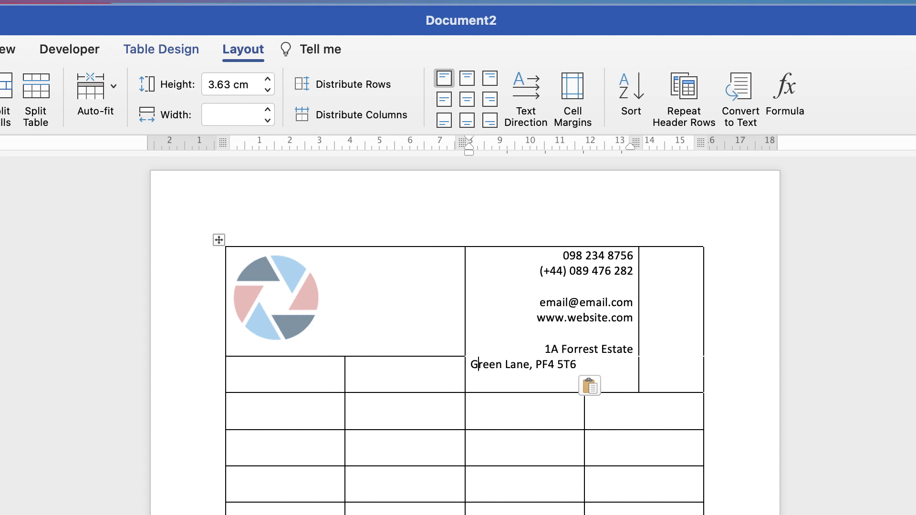
pyautogui.hotkey('shift', 'Up')
pyautogui.hotkey('shift', 'Up')
pyautogui.hotkey('shift', 'Up')
pyautogui.hotkey('shift', 'Up')
pyautogui.hotkey('shift', 'Up')
pyautogui.hotkey('shift', 'Up')
pyautogui.hotkey('shift', 'Up')
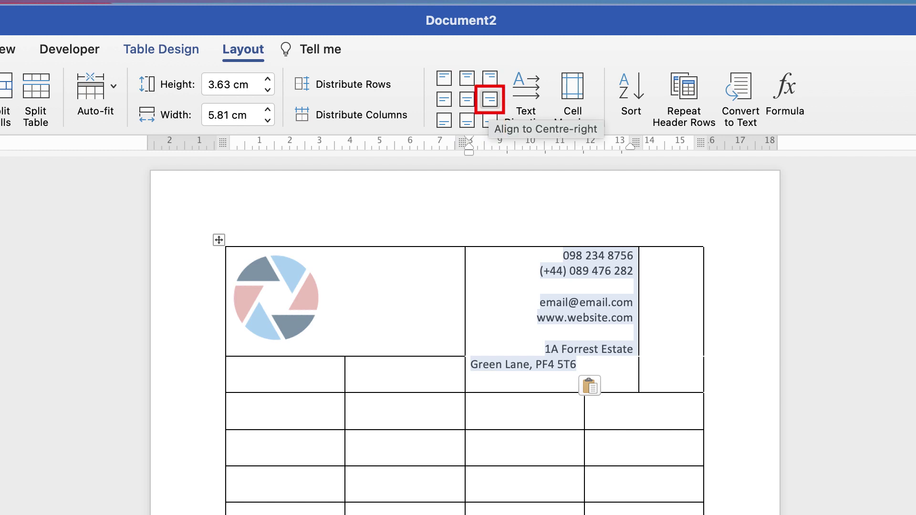
pyautogui.click(490, 99)
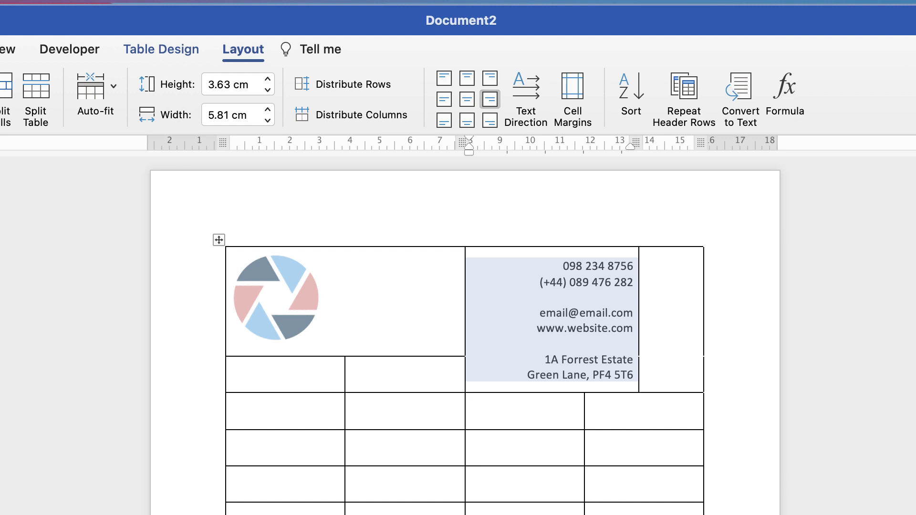
pyautogui.click(645, 256)
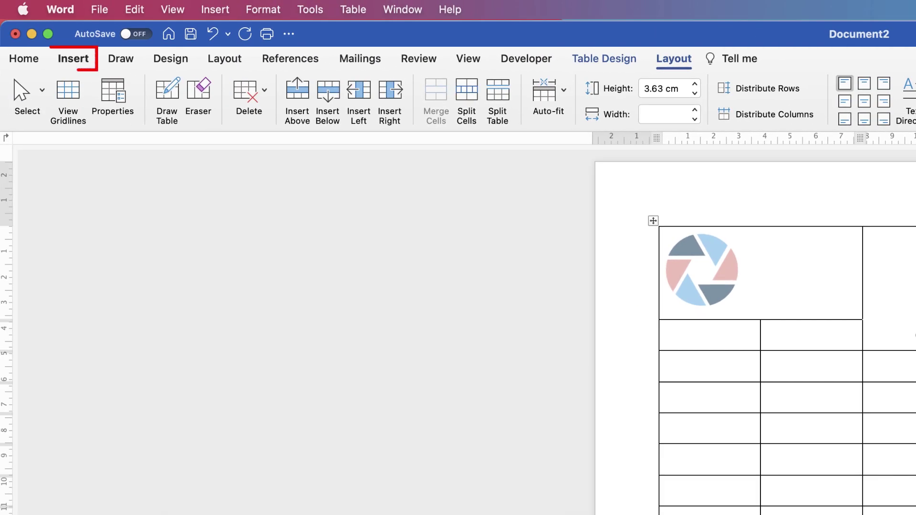
# Search the stock icons for 'phon' and insert the telephone icon into the top-right cell
pyautogui.click(73, 58)
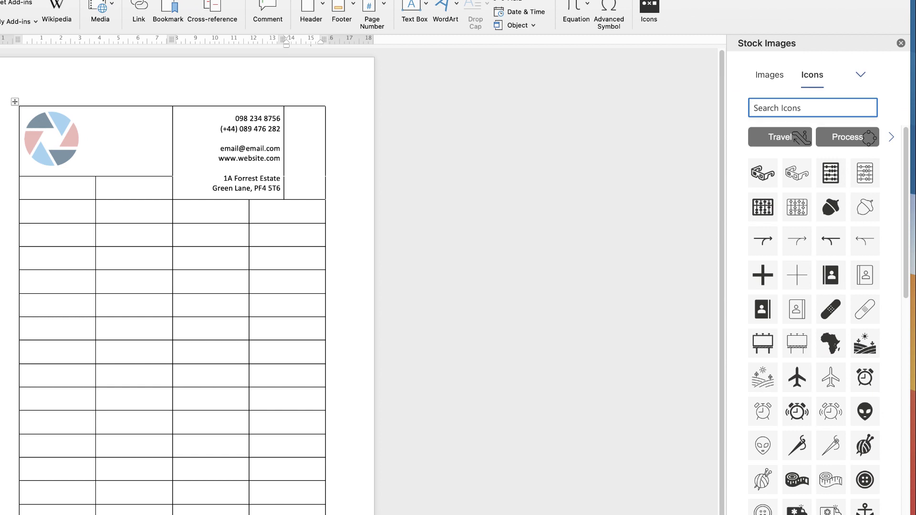
pyautogui.write('phone')
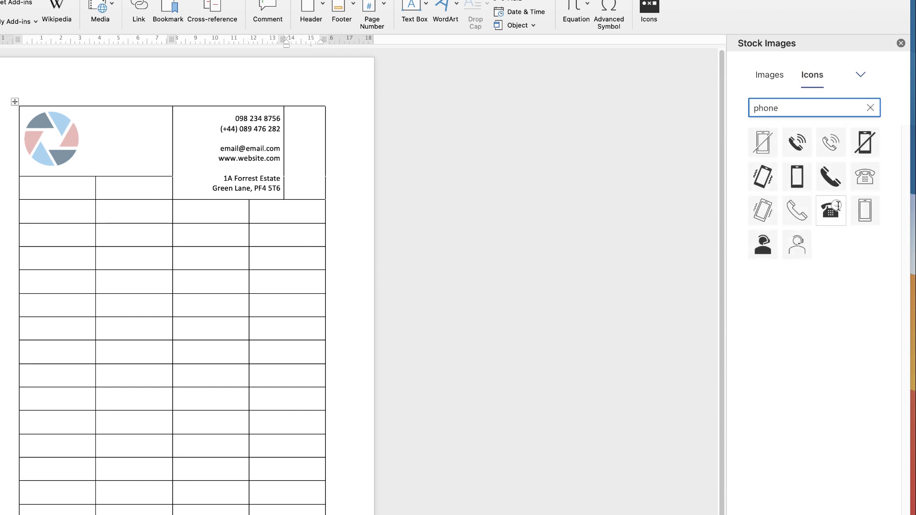
pyautogui.click(838, 206)
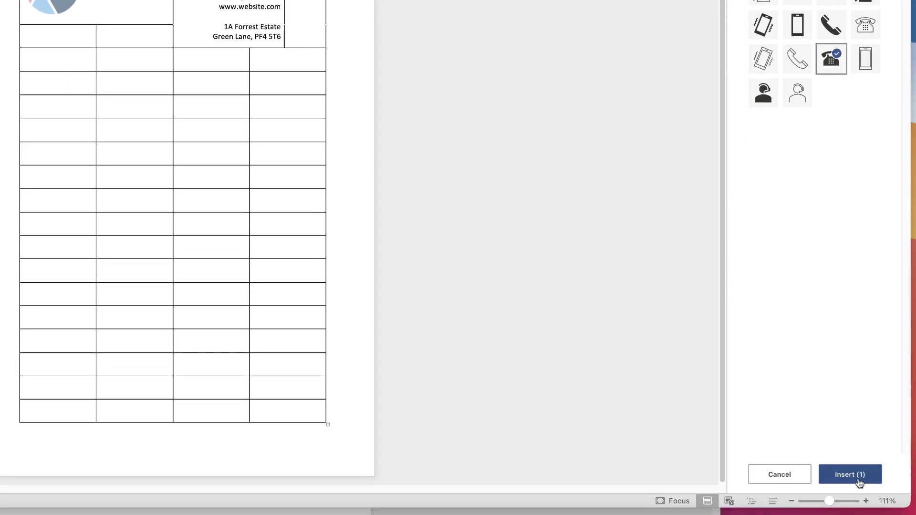
pyautogui.click(858, 480)
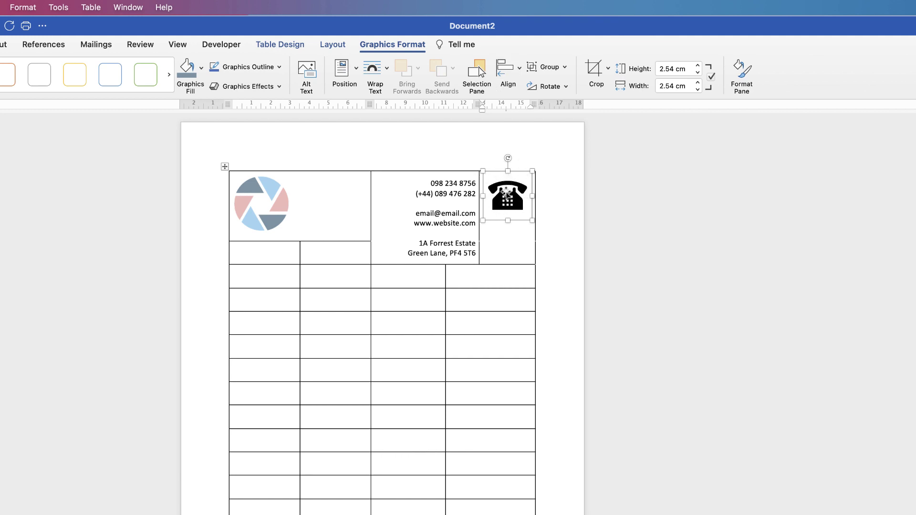
# Float the telephone icon in front of text, resize it to 1 cm and place it in the right cell
pyautogui.rightClick(506, 194)
pyautogui.moveTo(544, 364)
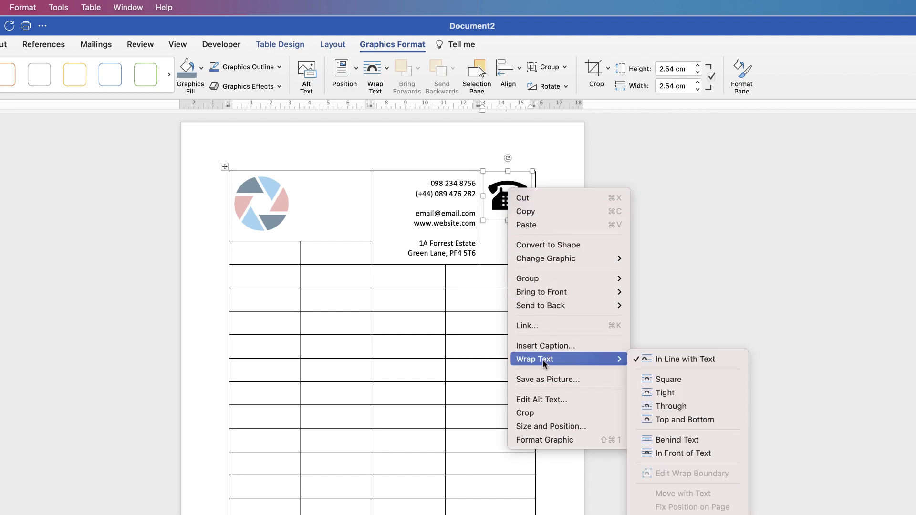
pyautogui.click(668, 453)
pyautogui.moveTo(499, 210); pyautogui.dragTo(518, 194)
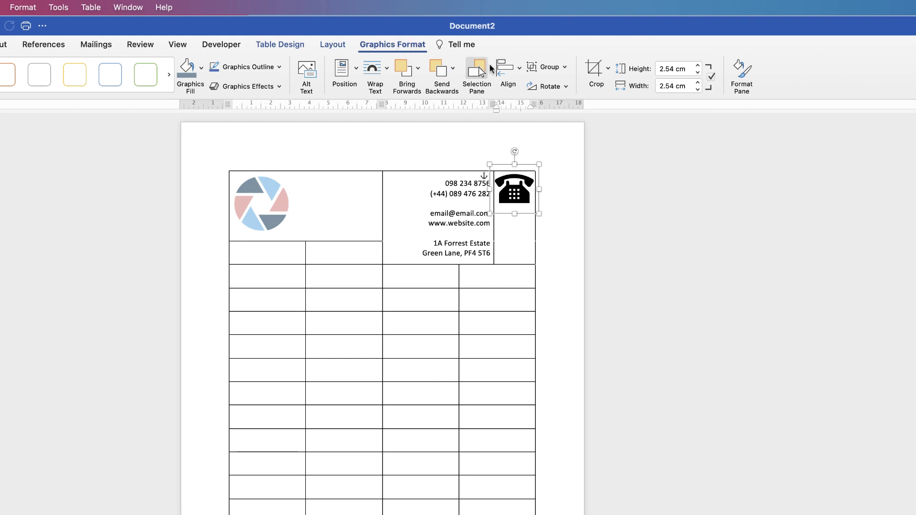
pyautogui.click(652, 70)
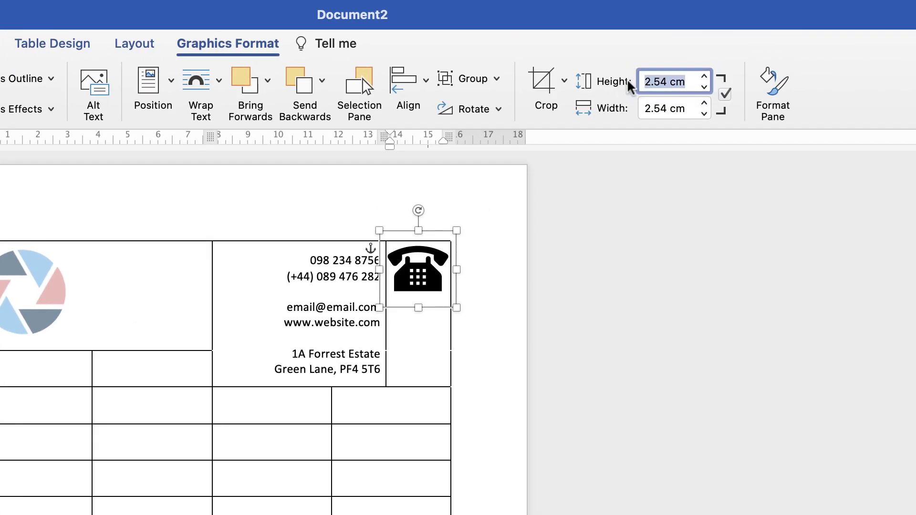
pyautogui.write('1')
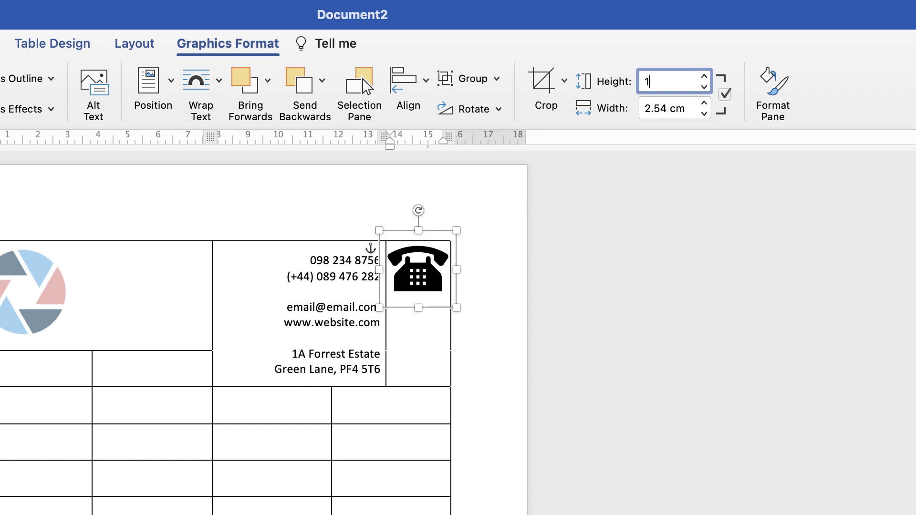
pyautogui.press('Return')
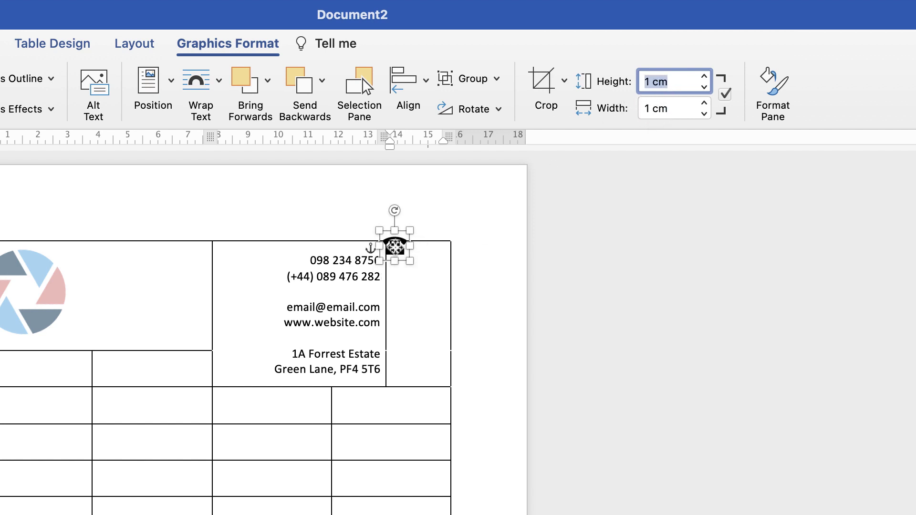
pyautogui.moveTo(395, 248); pyautogui.dragTo(414, 268)
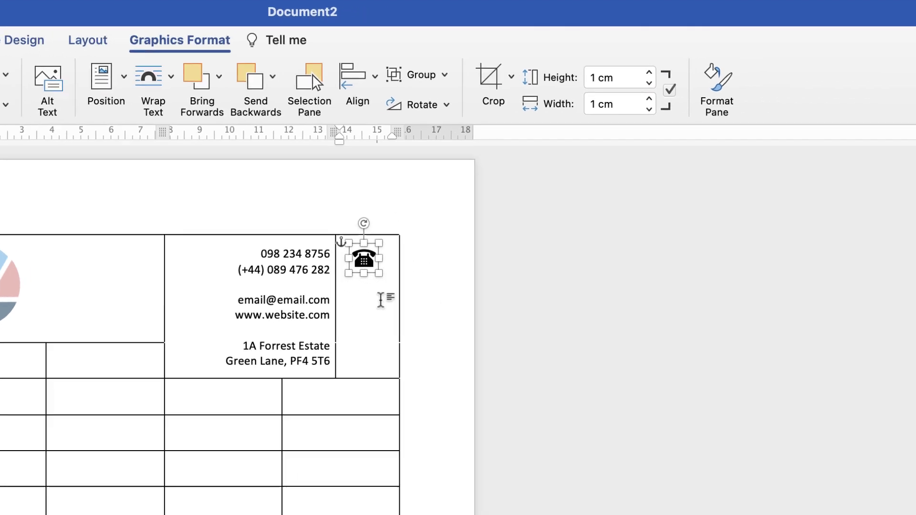
pyautogui.click(443, 315)
pyautogui.click(798, 204)
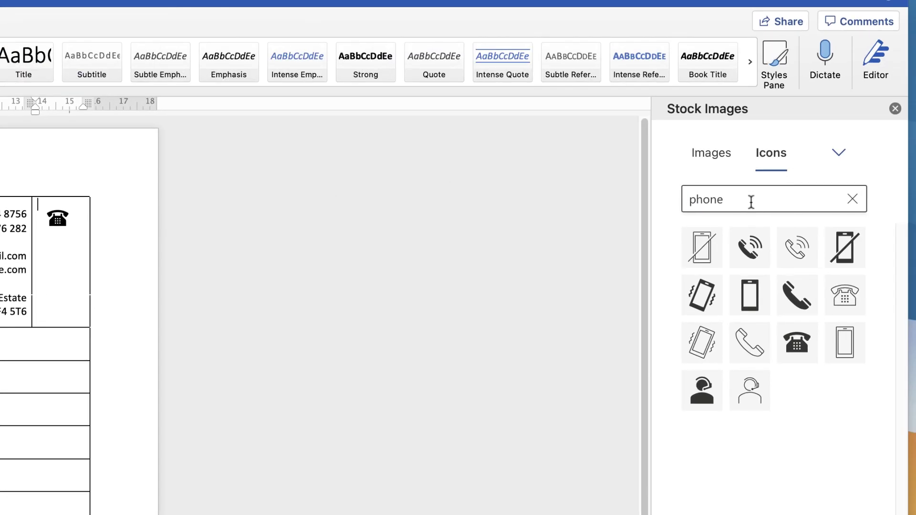
# Replace the icon search with 'website' and insert the laptop-and-globe icon
pyautogui.moveTo(743, 206); pyautogui.dragTo(685, 200)
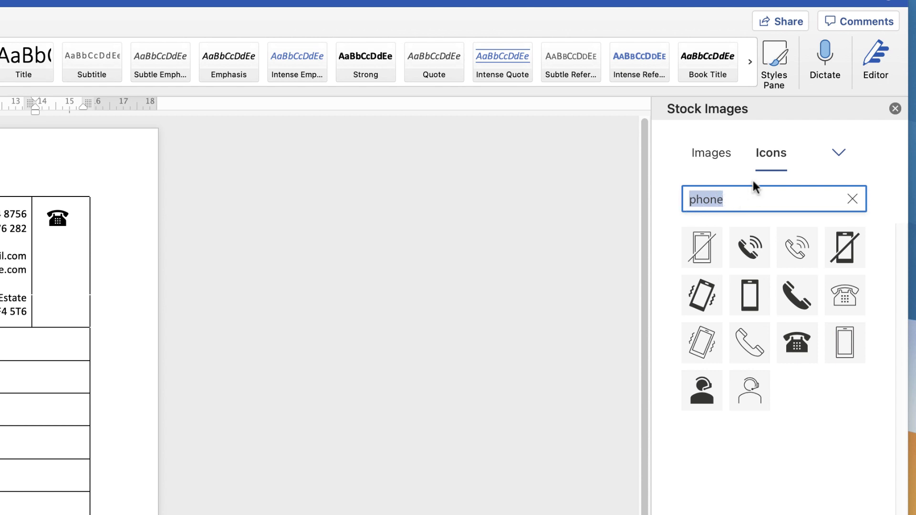
pyautogui.write('webs')
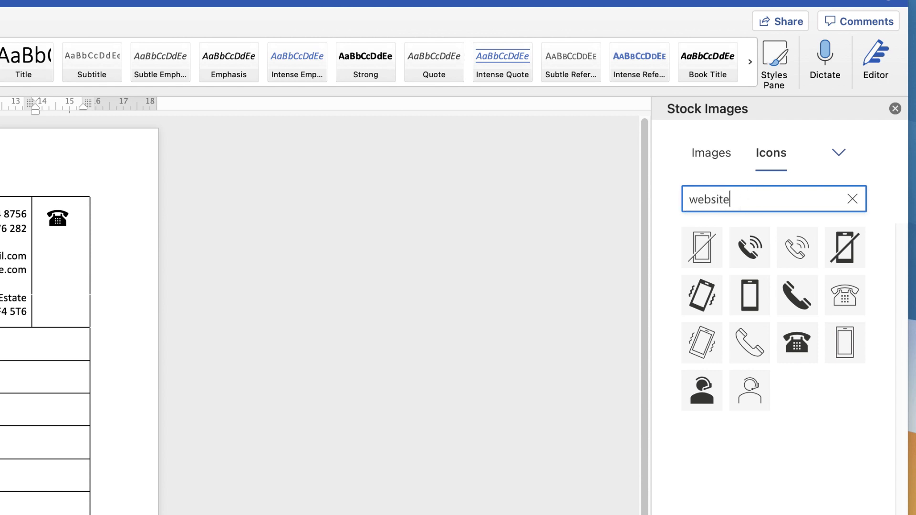
pyautogui.write('ite')
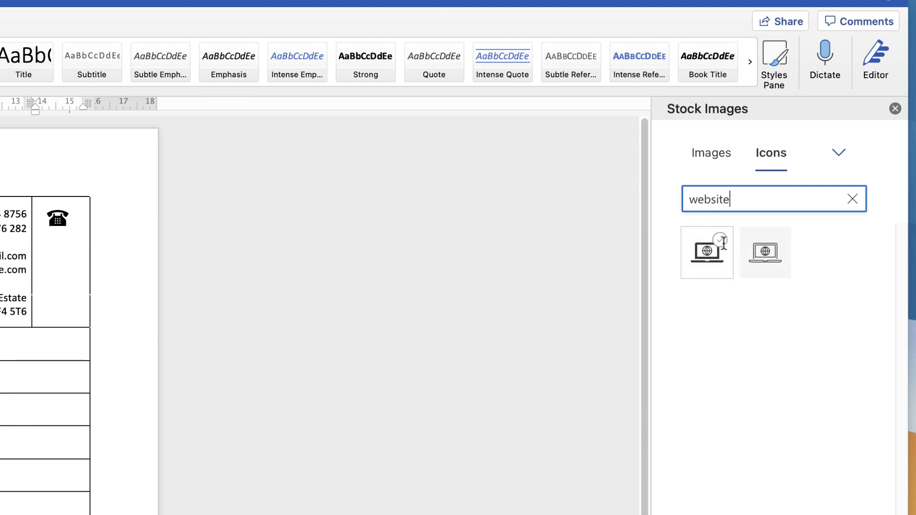
pyautogui.click(724, 242)
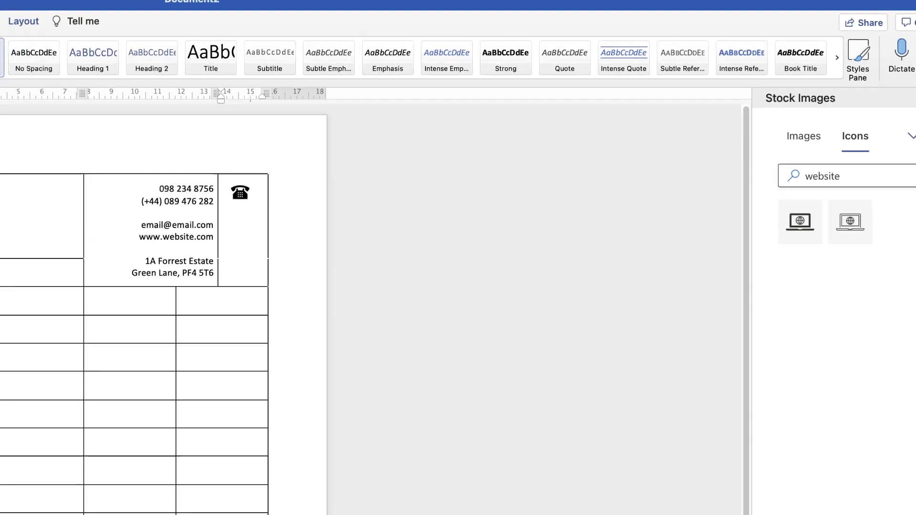
pyautogui.click(849, 505)
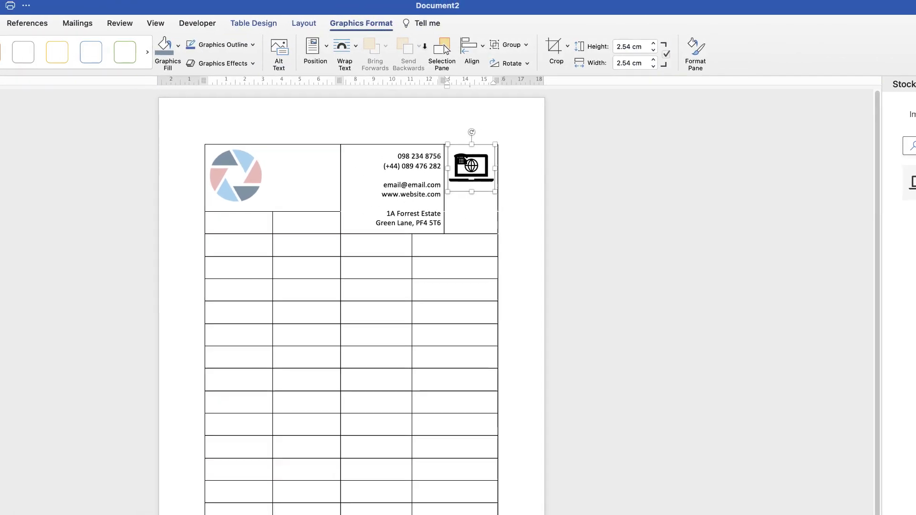
# Float the laptop icon in front of text, resize it to 1 cm and place it below the telephone icon
pyautogui.rightClick(480, 169)
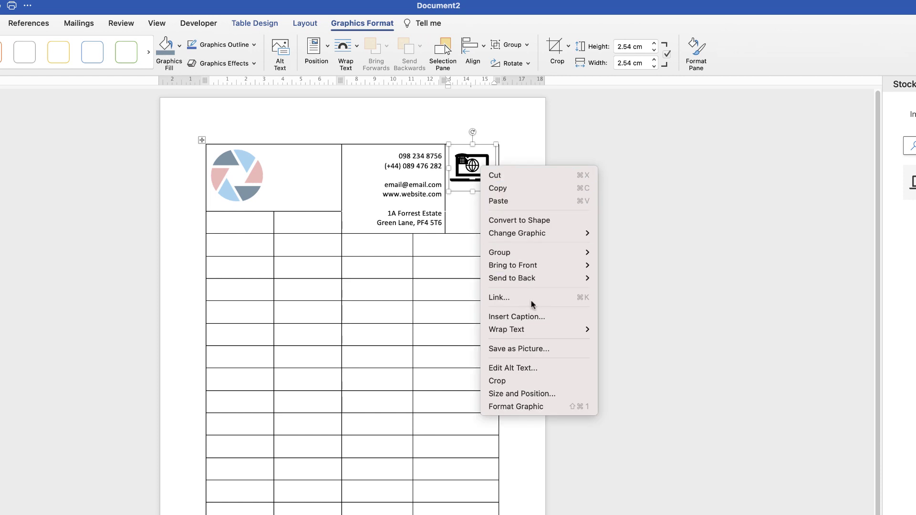
pyautogui.moveTo(535, 330)
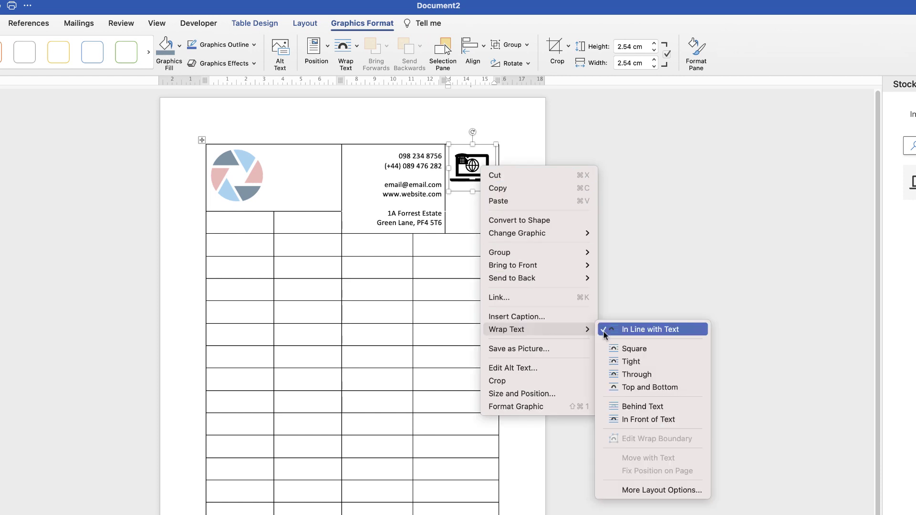
pyautogui.click(648, 419)
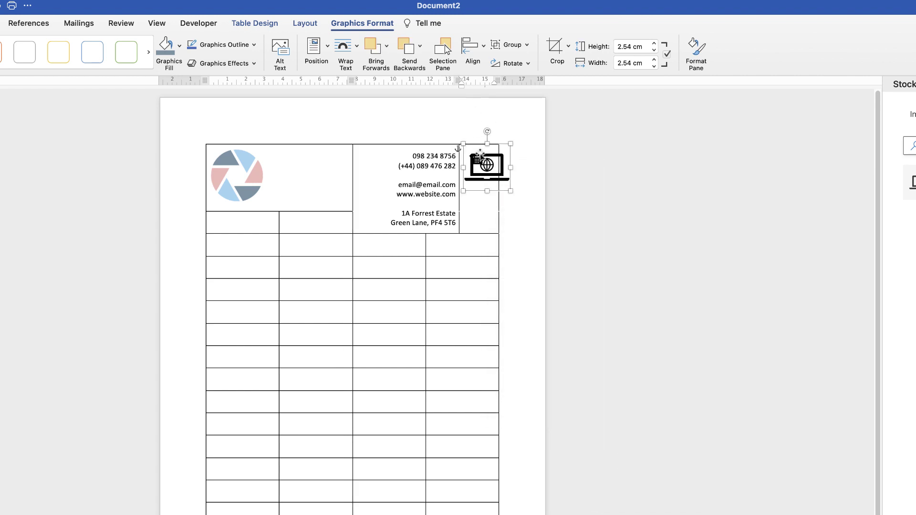
pyautogui.moveTo(479, 165); pyautogui.dragTo(483, 201)
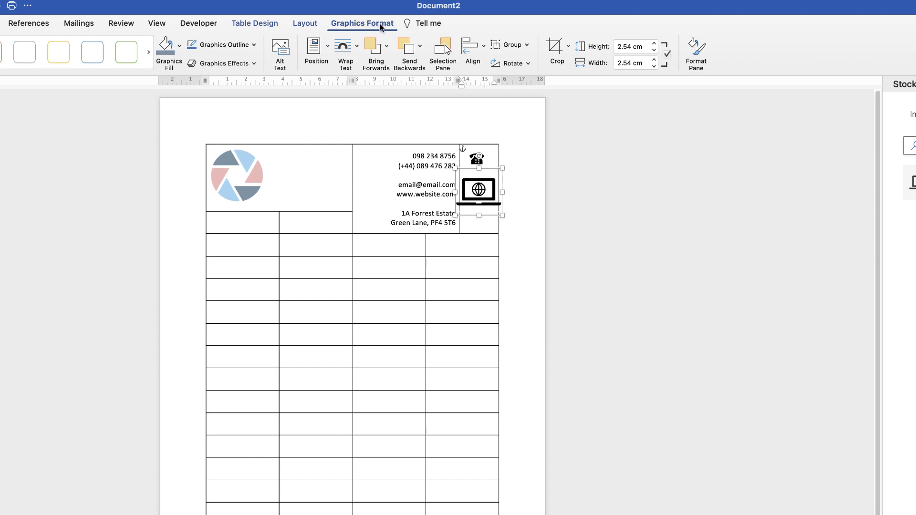
pyautogui.click(646, 49)
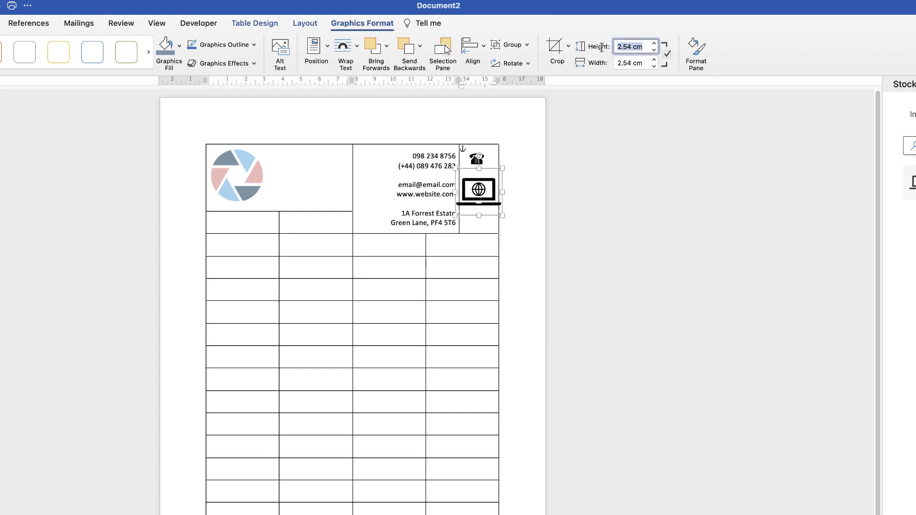
pyautogui.write('1')
pyautogui.press('Return')
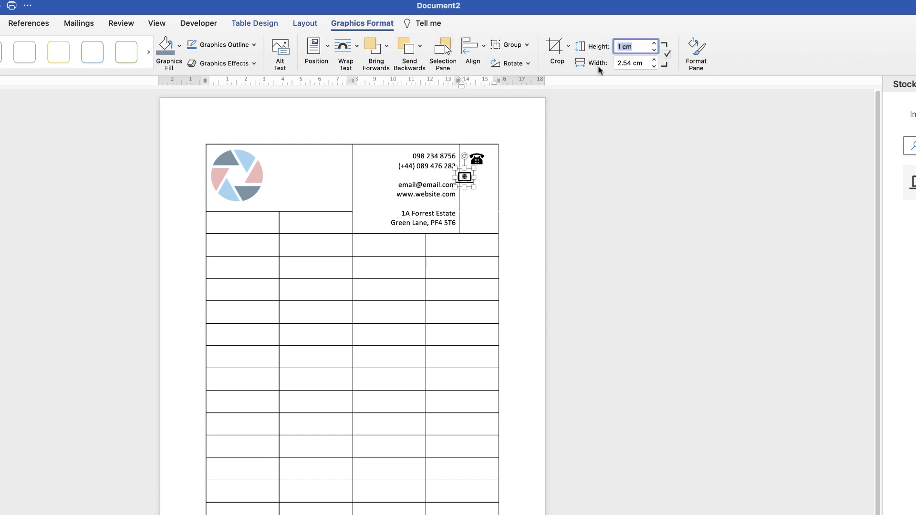
pyautogui.moveTo(466, 180); pyautogui.dragTo(478, 195)
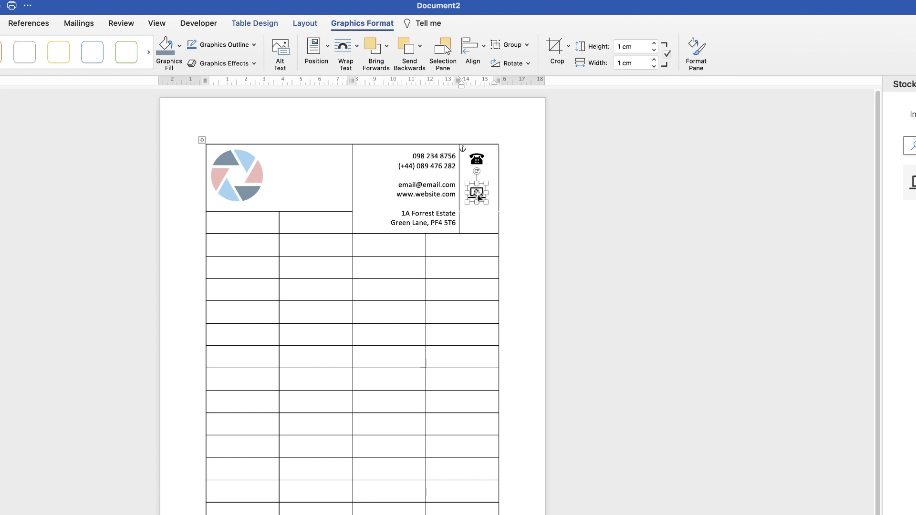
pyautogui.moveTo(479, 196); pyautogui.dragTo(479, 197)
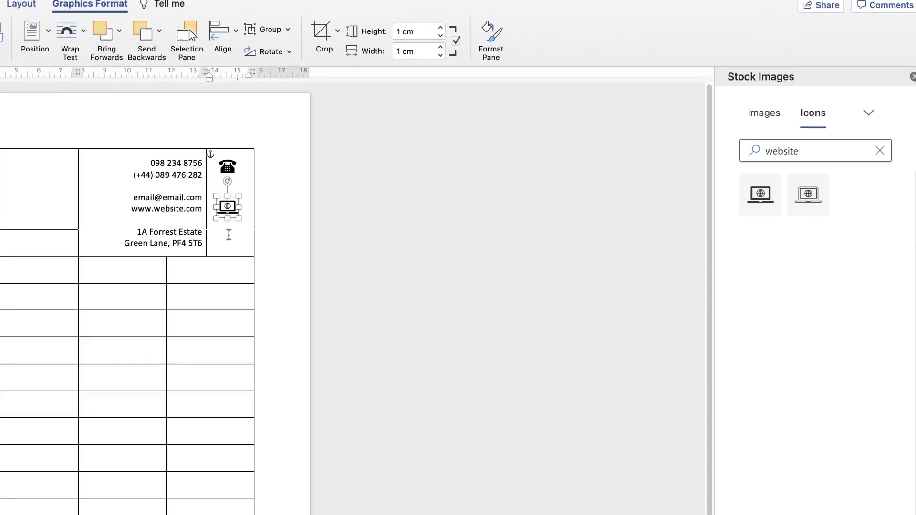
pyautogui.click(829, 157)
pyautogui.click(909, 146)
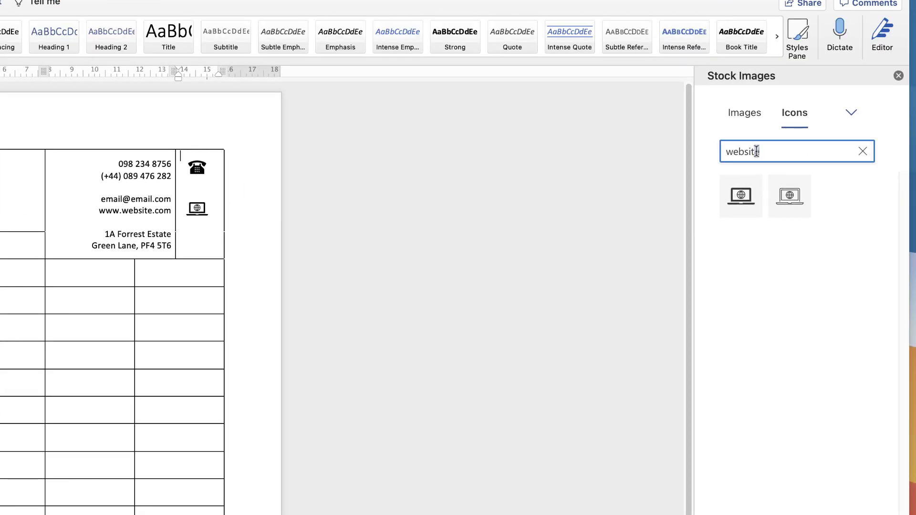
# Search the stock icons for 'location' and insert the first pin icon into the top-right cell
pyautogui.doubleClick(756, 151)
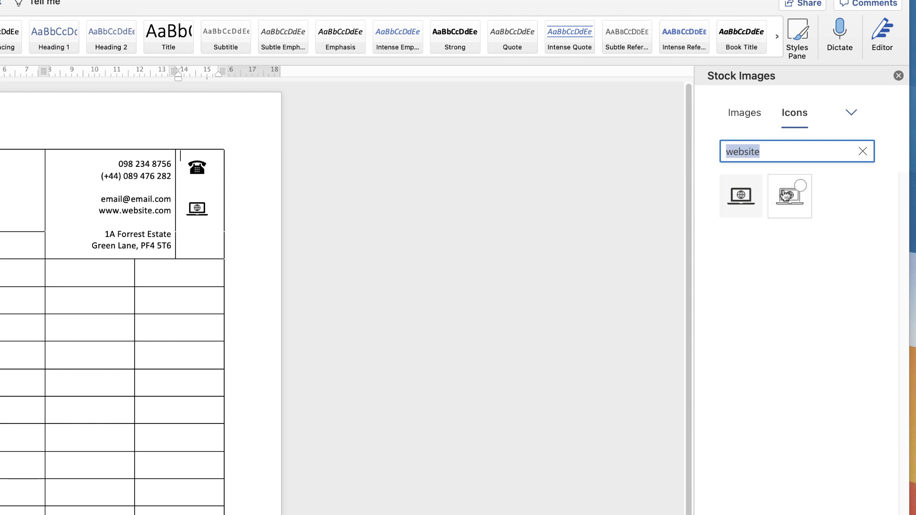
pyautogui.write('location')
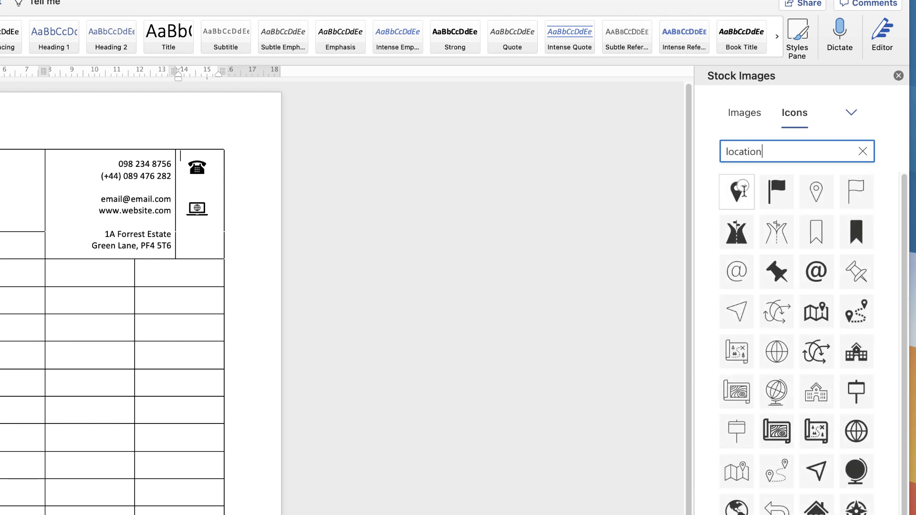
pyautogui.click(743, 187)
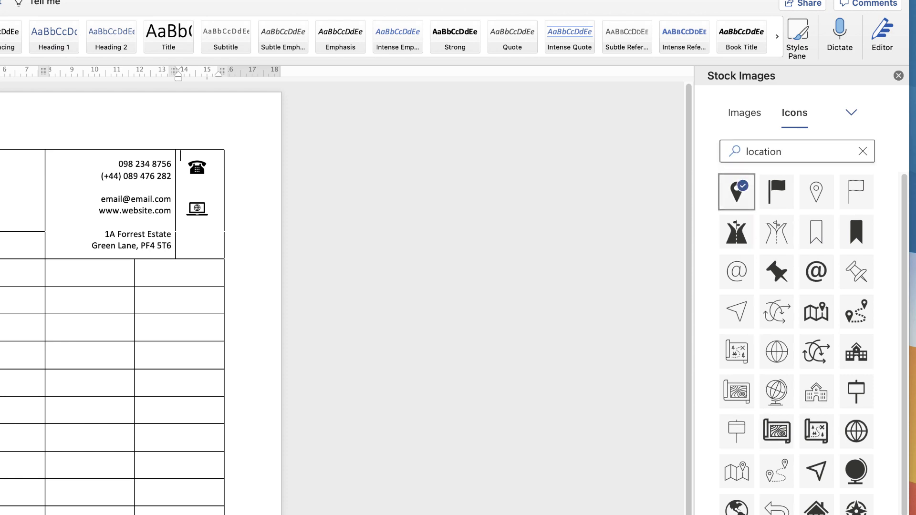
pyautogui.moveTo(743, 187); pyautogui.dragTo(192, 171)
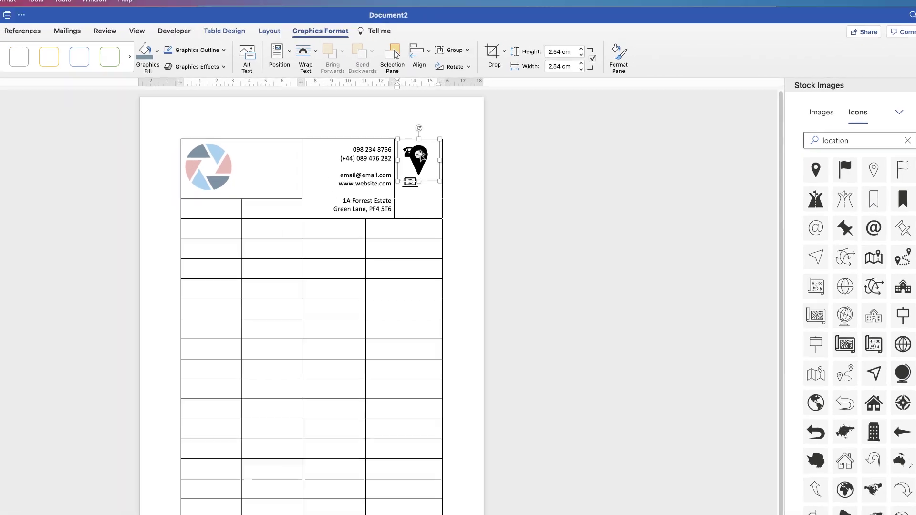
# Set the location pin to In Front of Text wrapping with a 1 cm height
pyautogui.rightClick(421, 155)
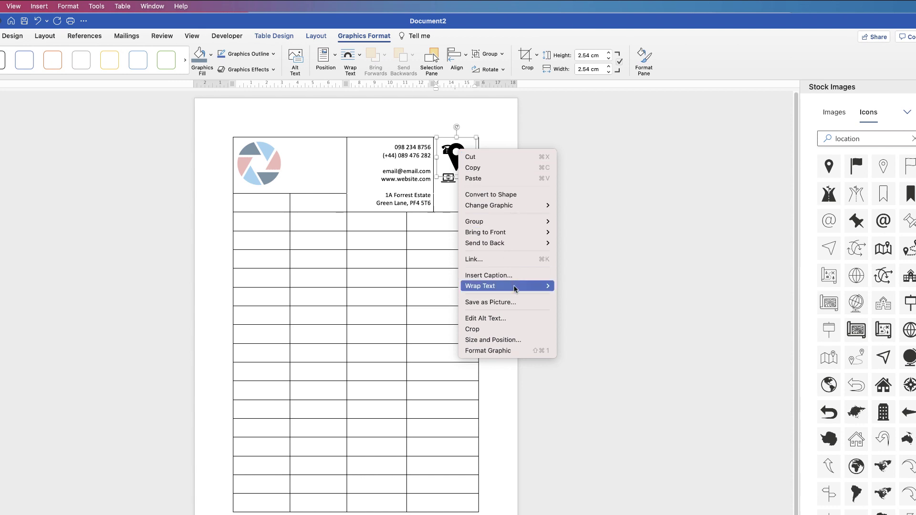
pyautogui.moveTo(481, 299)
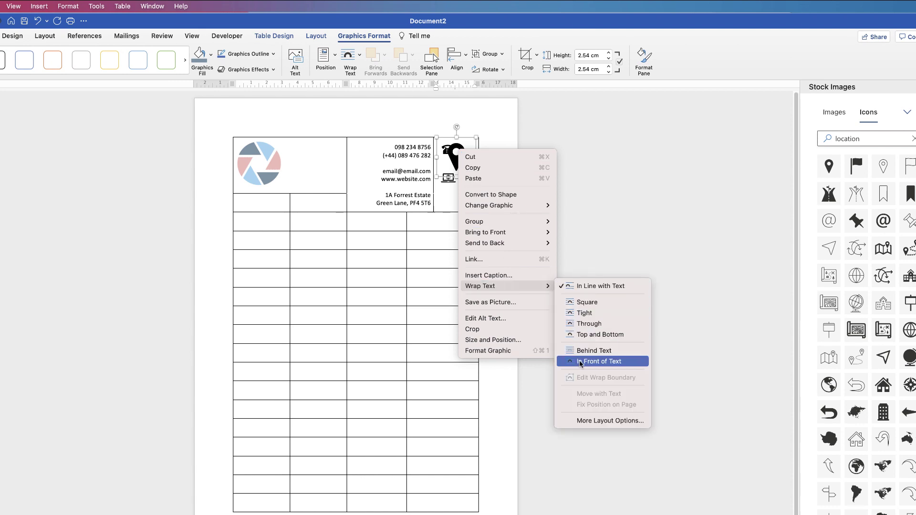
pyautogui.click(599, 361)
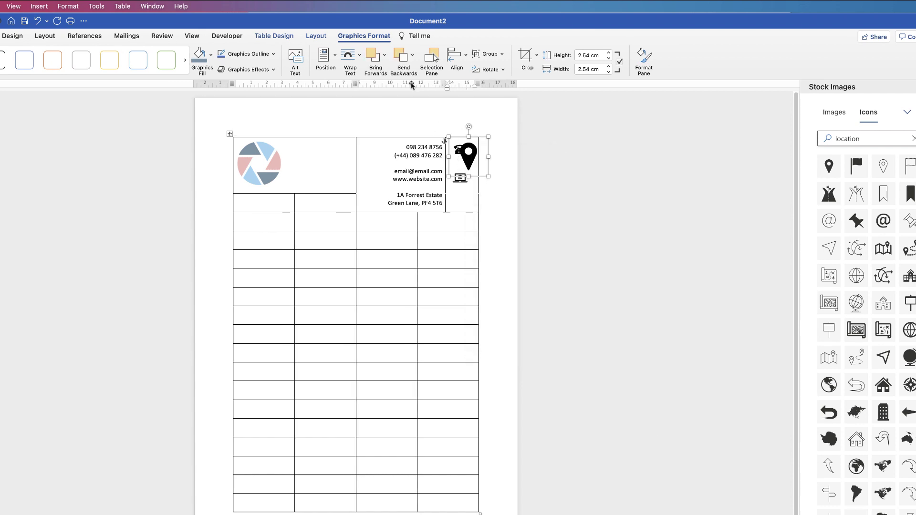
pyautogui.click(600, 56)
pyautogui.write('12')
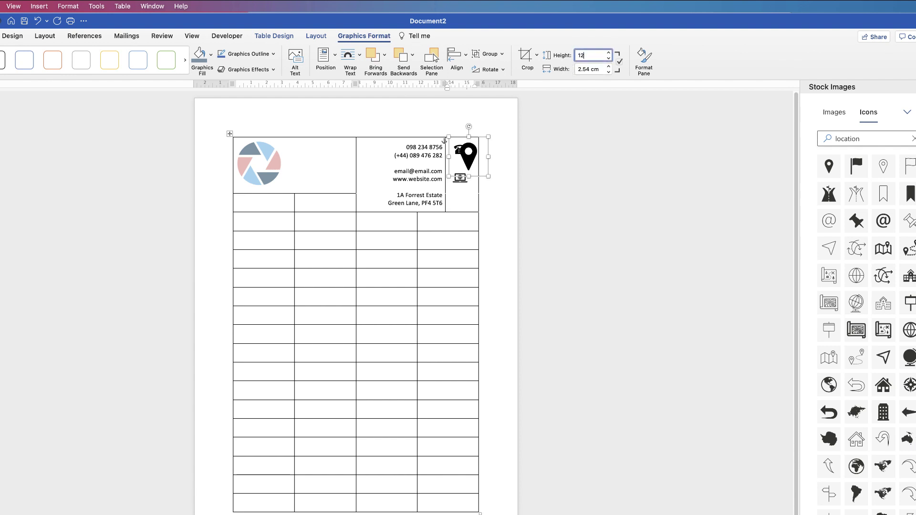
pyautogui.press('Return')
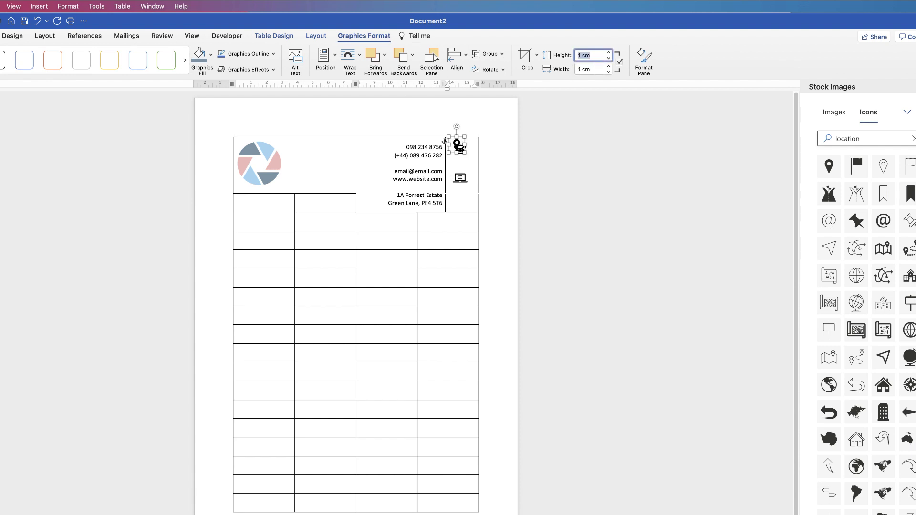
# Move the pin beside the address lines and nudge the laptop icon up slightly
pyautogui.moveTo(460, 149); pyautogui.dragTo(464, 207)
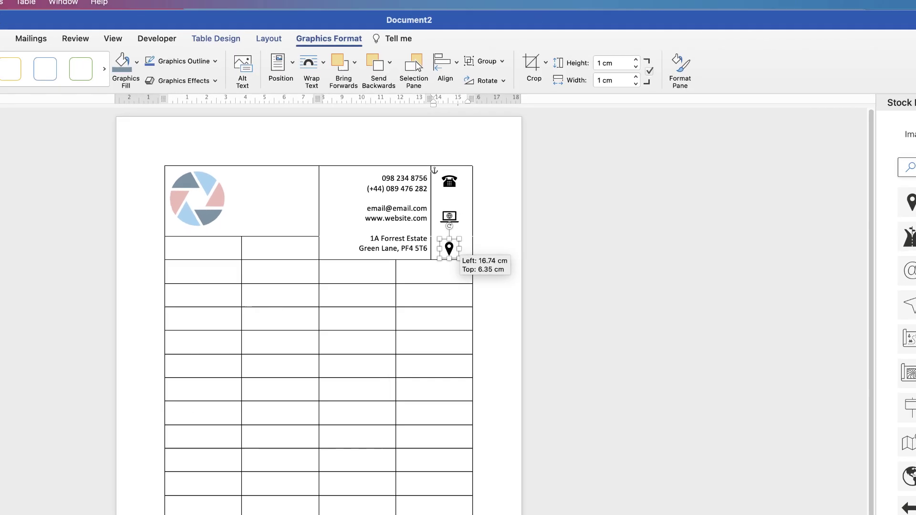
pyautogui.moveTo(449, 249); pyautogui.dragTo(449, 241)
pyautogui.moveTo(420, 363); pyautogui.dragTo(420, 363)
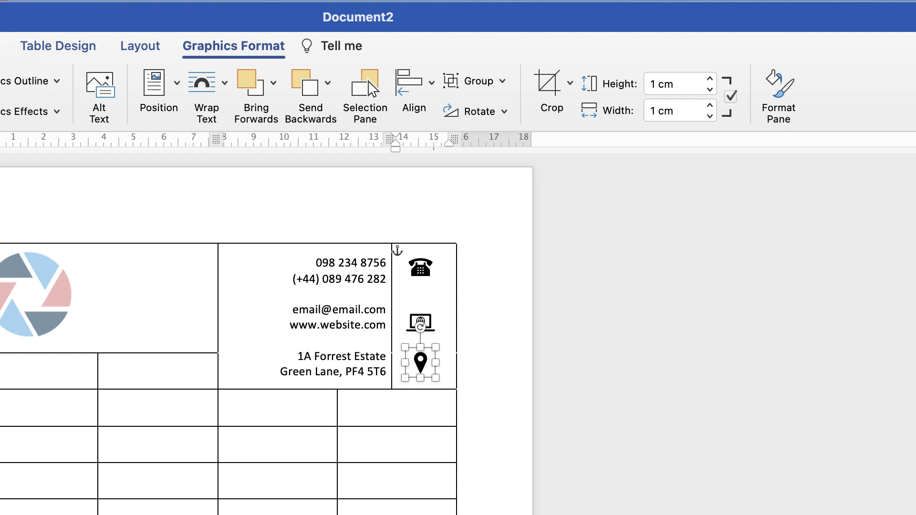
pyautogui.click(419, 322)
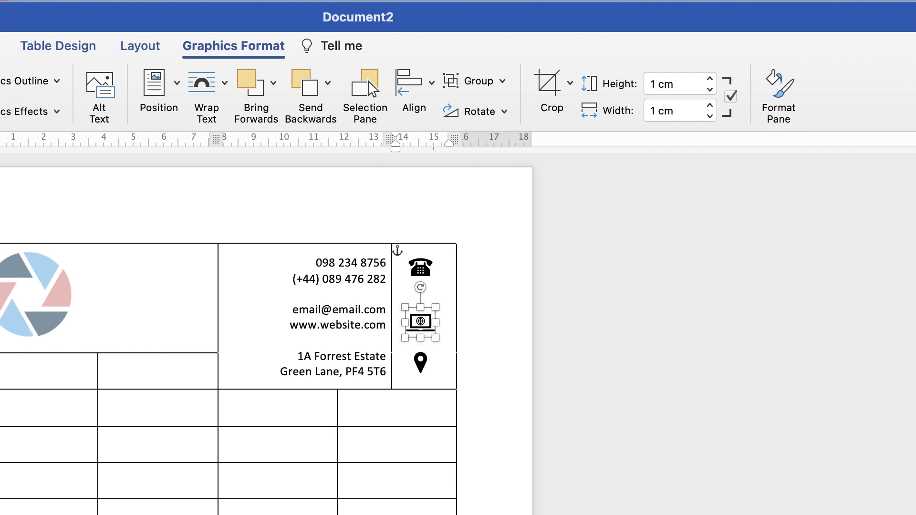
pyautogui.press('Up')
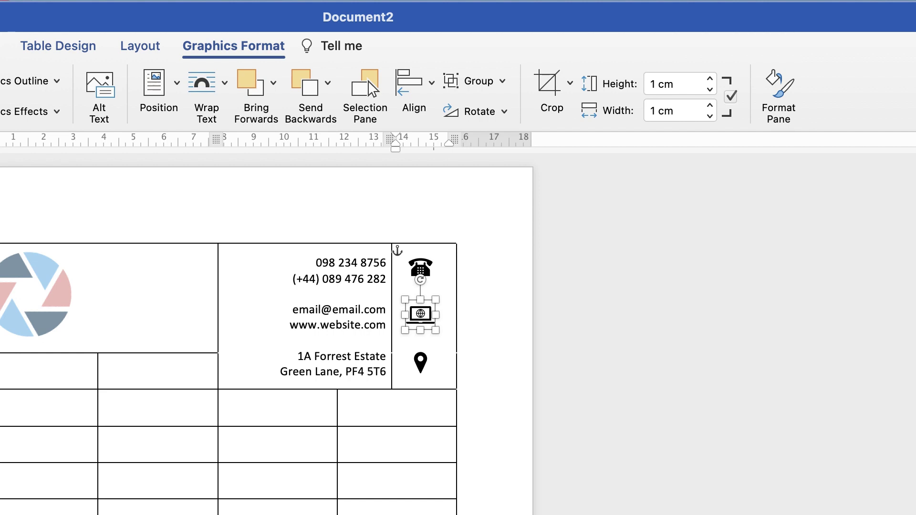
# Select the phone, laptop and pin icons and distribute them vertically
pyautogui.keyDown('shift'); pyautogui.click(420, 267); pyautogui.keyUp('shift')
pyautogui.keyDown('shift'); pyautogui.click(420, 363); pyautogui.keyUp('shift')
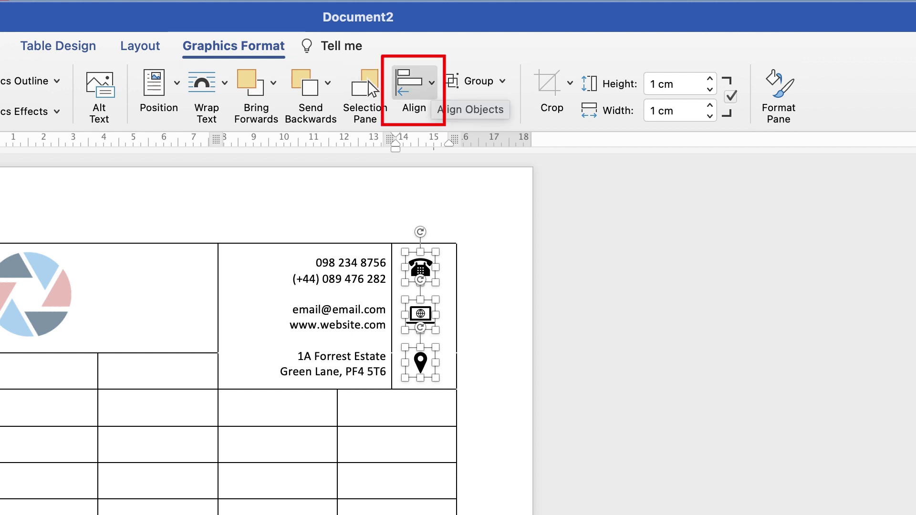
pyautogui.click(414, 82)
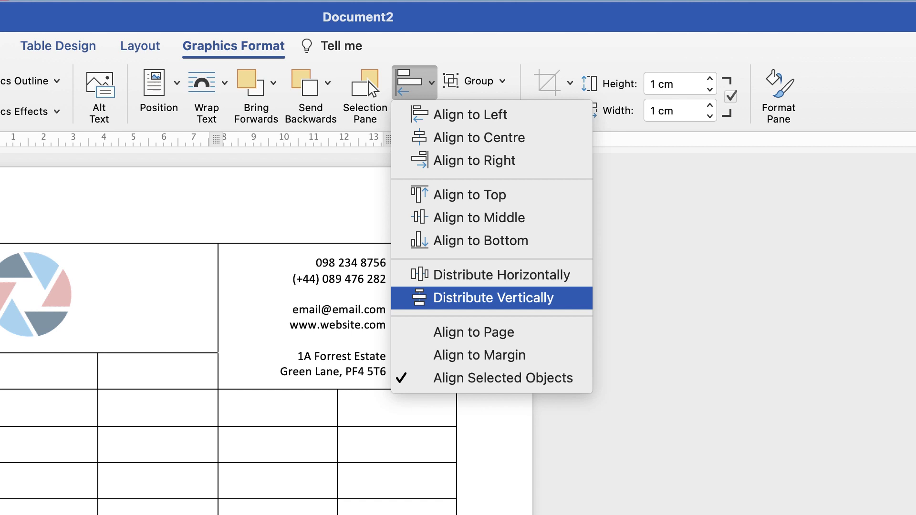
pyautogui.click(493, 297)
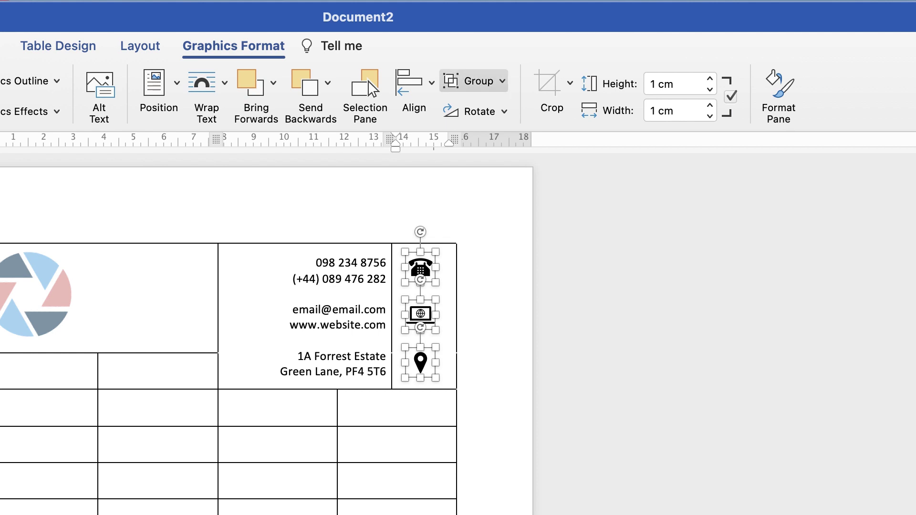
# Group the three icons, place the group in the icon column, and select the contact cells
pyautogui.click(499, 82)
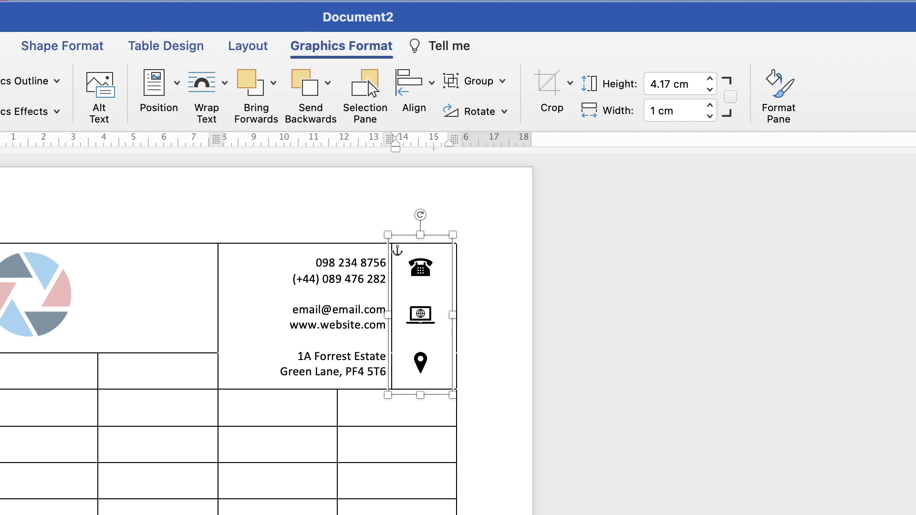
pyautogui.moveTo(420, 315); pyautogui.dragTo(420, 318)
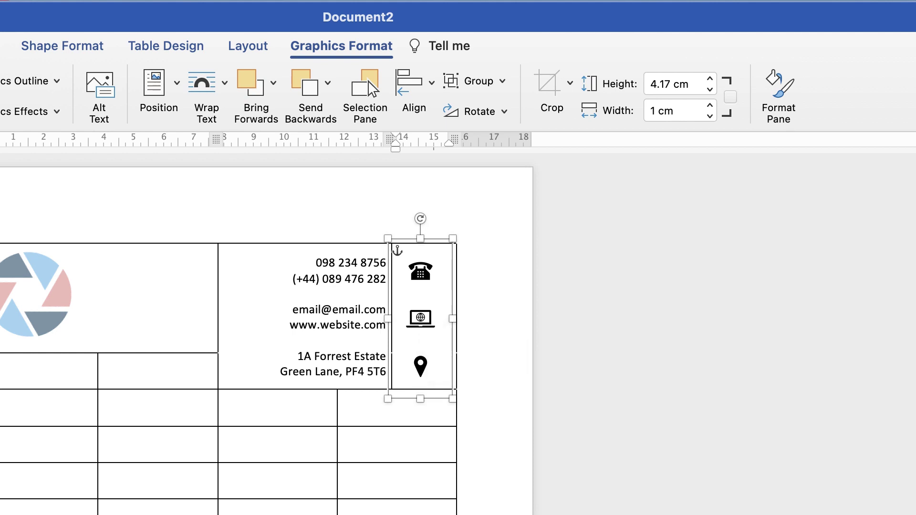
pyautogui.click(458, 398)
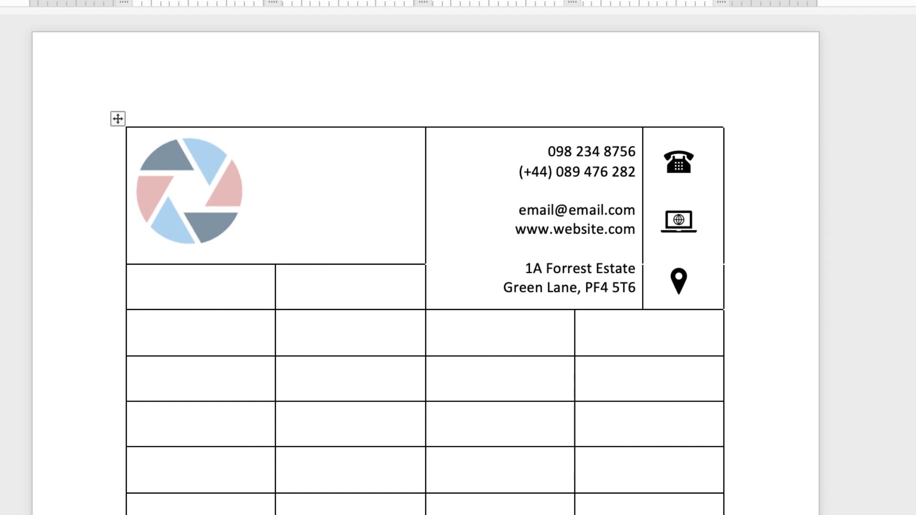
pyautogui.moveTo(525, 143); pyautogui.dragTo(678, 296)
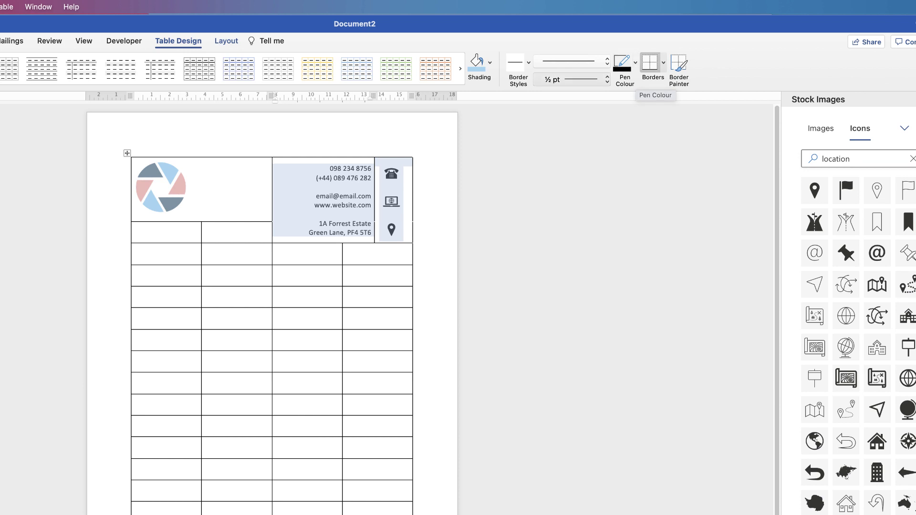
# Remove all borders from the contact-details and icon cells, then turn on View Gridlines
pyautogui.click(607, 79)
pyautogui.click(607, 82)
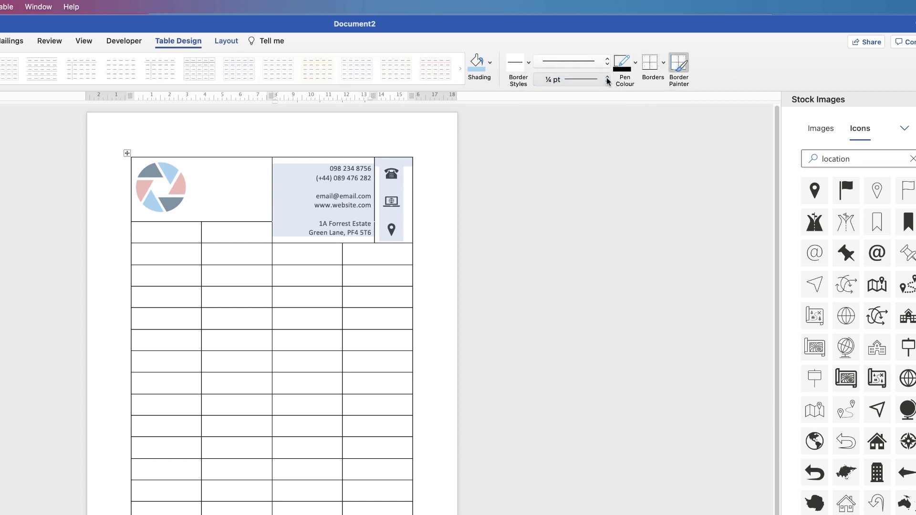
pyautogui.click(664, 65)
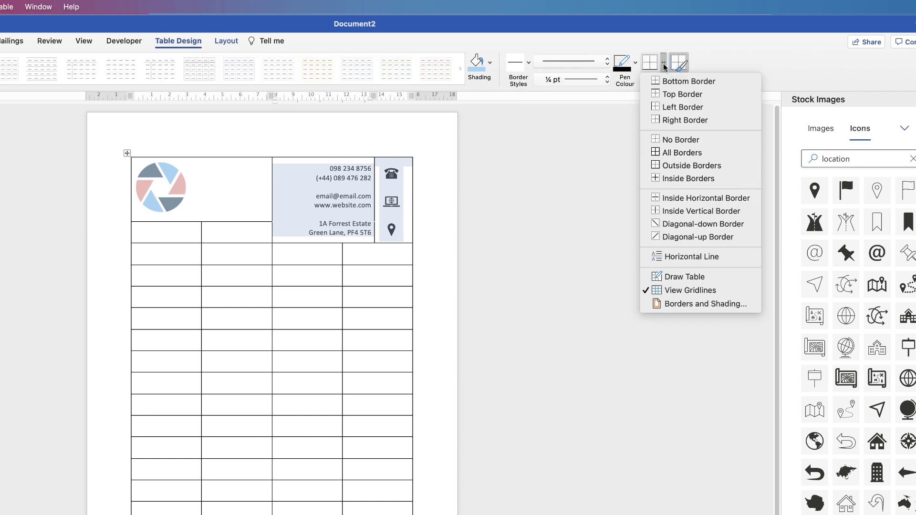
pyautogui.click(668, 142)
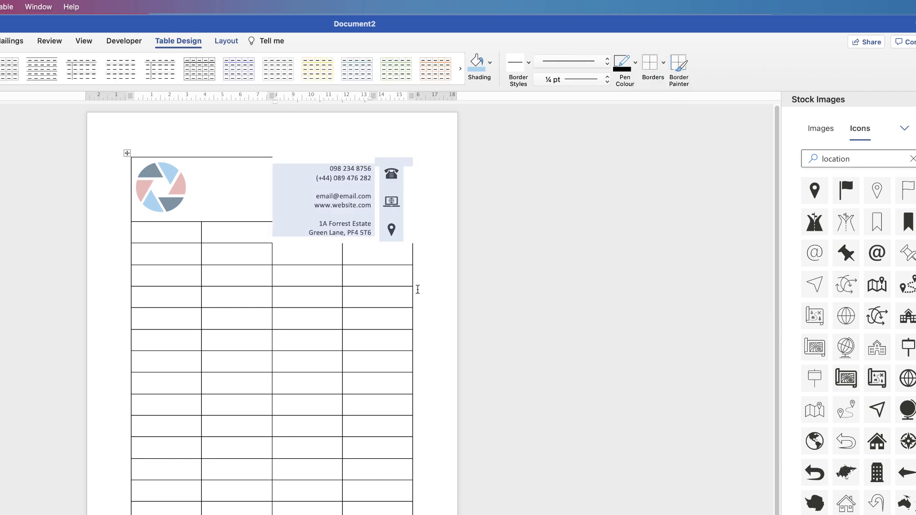
pyautogui.click(359, 299)
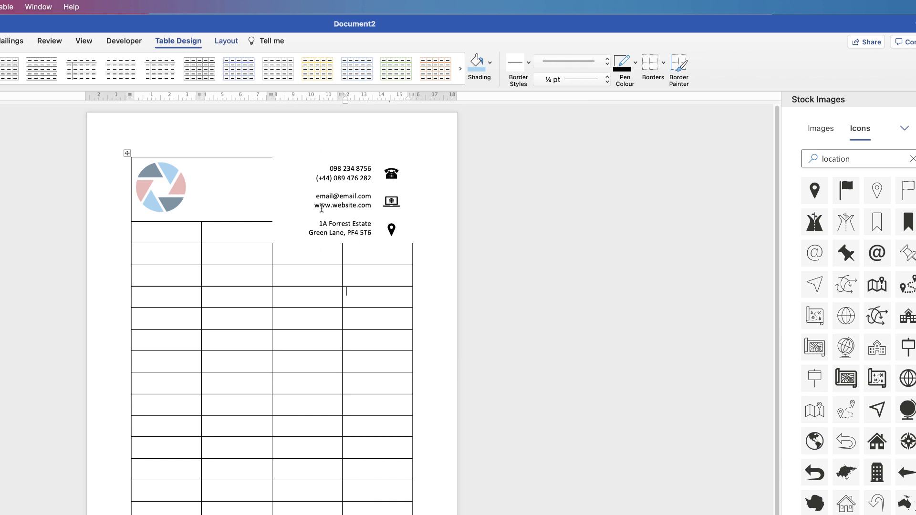
pyautogui.click(663, 62)
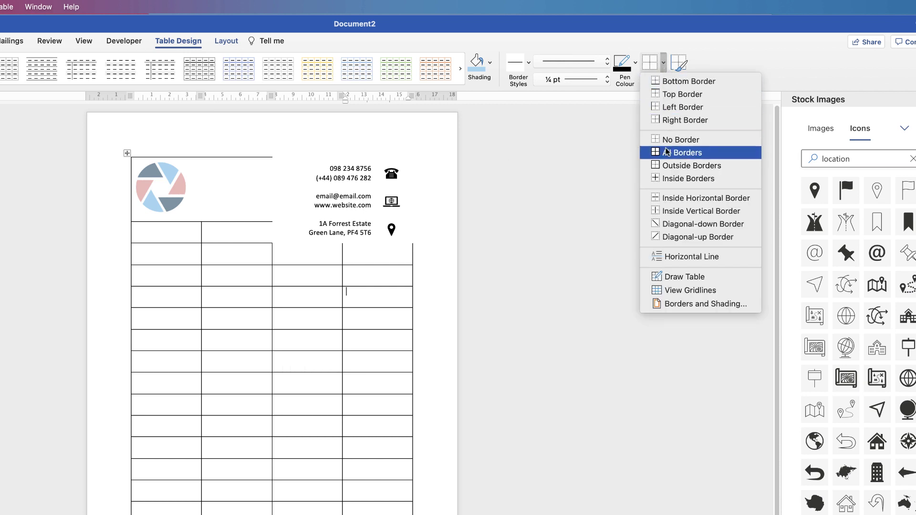
pyautogui.click(671, 292)
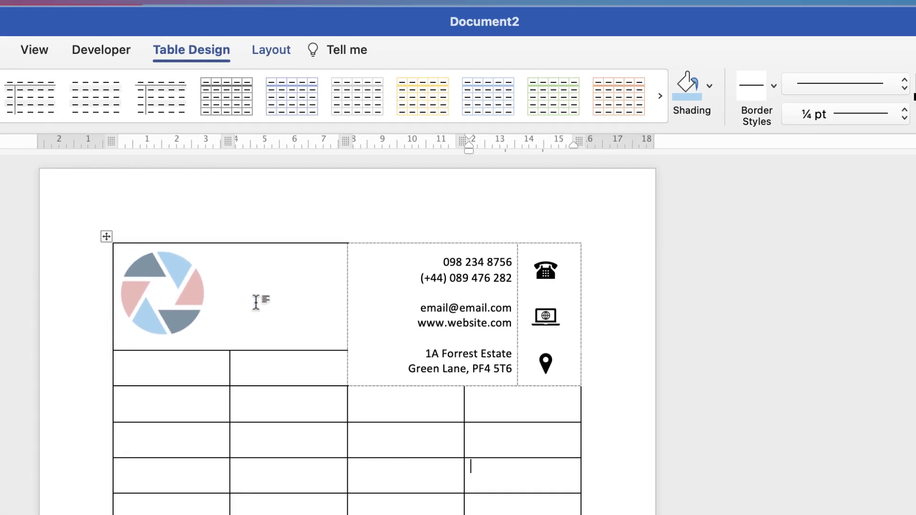
# Apply No Border to the logo cell and to the two cells beneath it
pyautogui.click(256, 302)
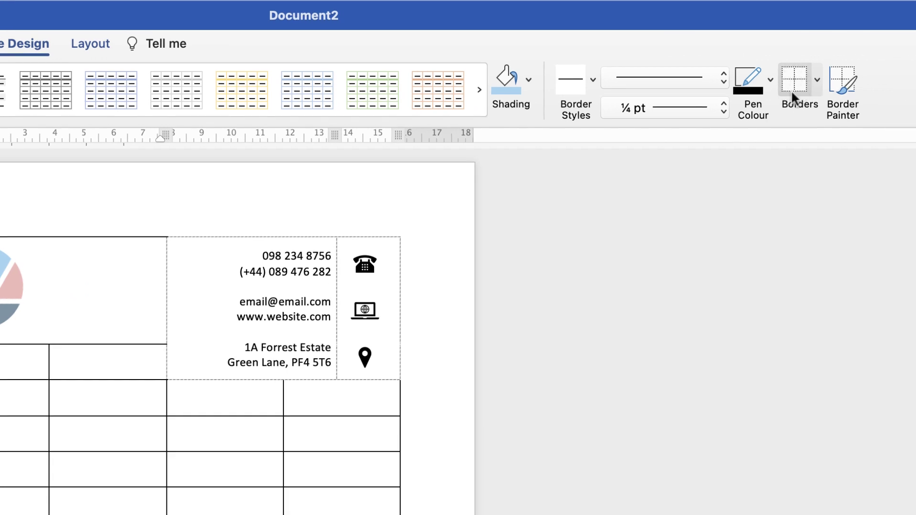
pyautogui.click(786, 76)
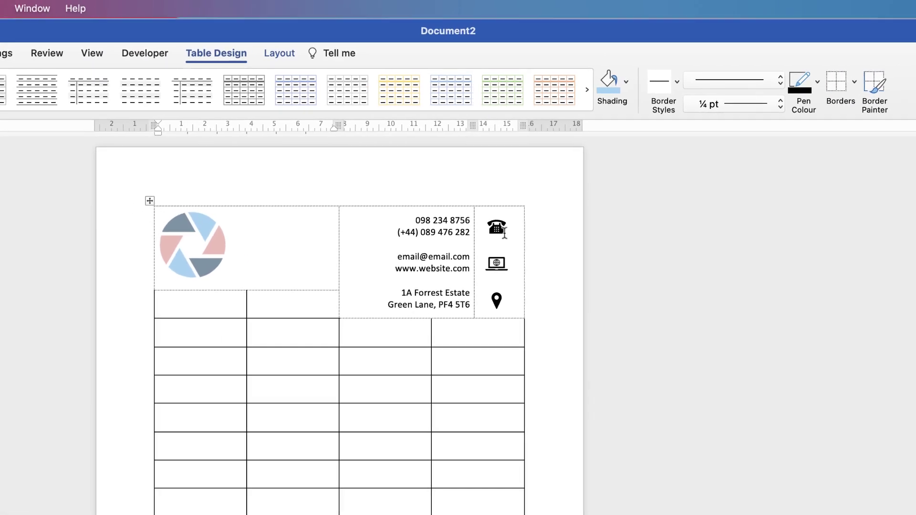
pyautogui.click(277, 304)
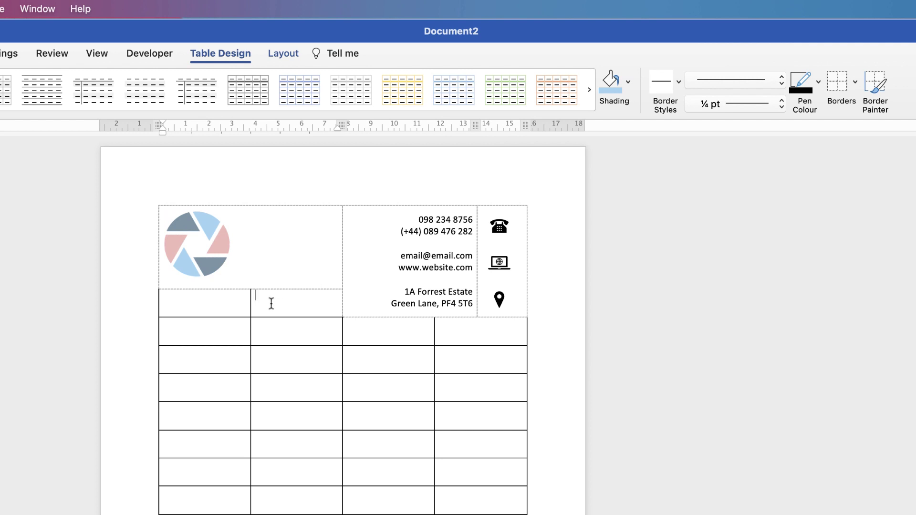
pyautogui.moveTo(271, 303); pyautogui.dragTo(235, 304)
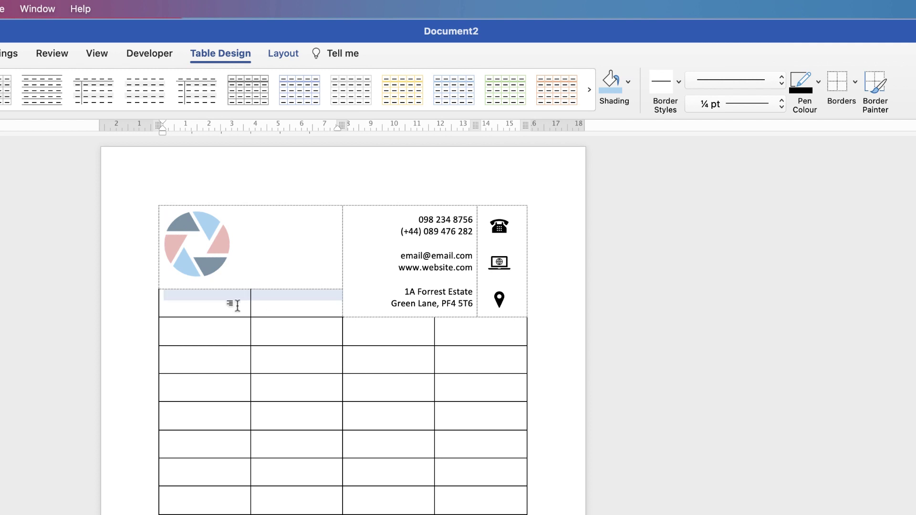
pyautogui.click(840, 86)
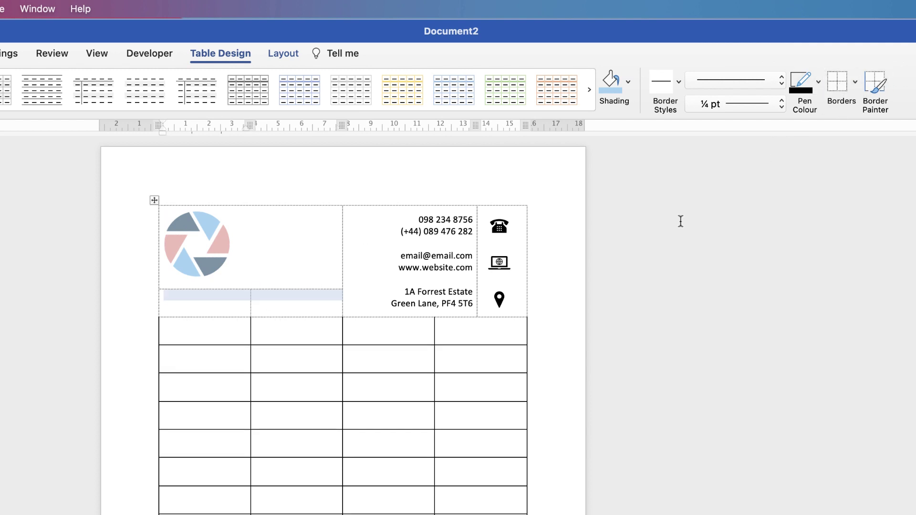
# Toggle View Gridlines off and back on, then select a 3x2 block of cells below the logo
pyautogui.click(855, 84)
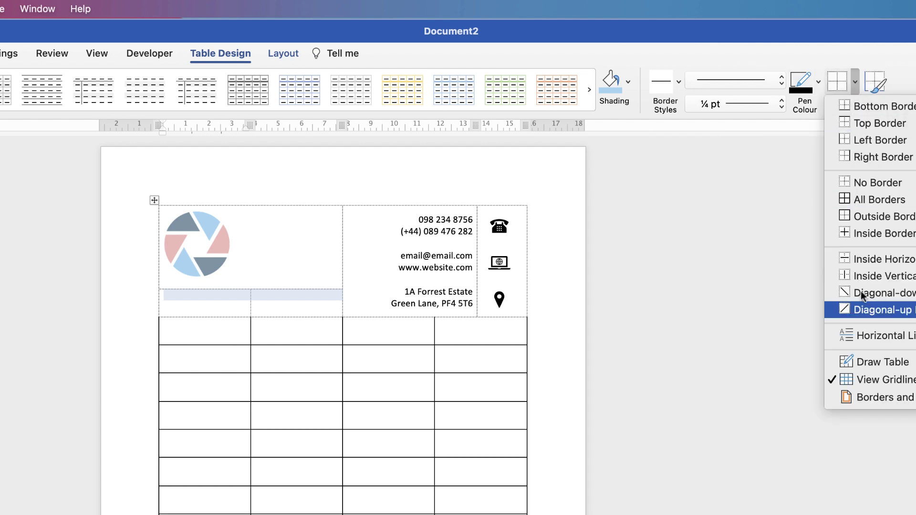
pyautogui.click(860, 377)
pyautogui.click(253, 337)
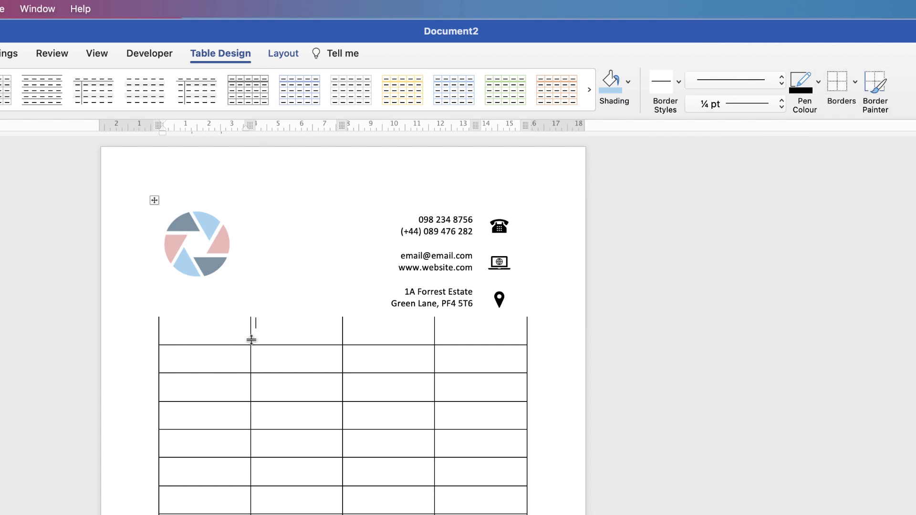
pyautogui.click(198, 342)
pyautogui.click(855, 83)
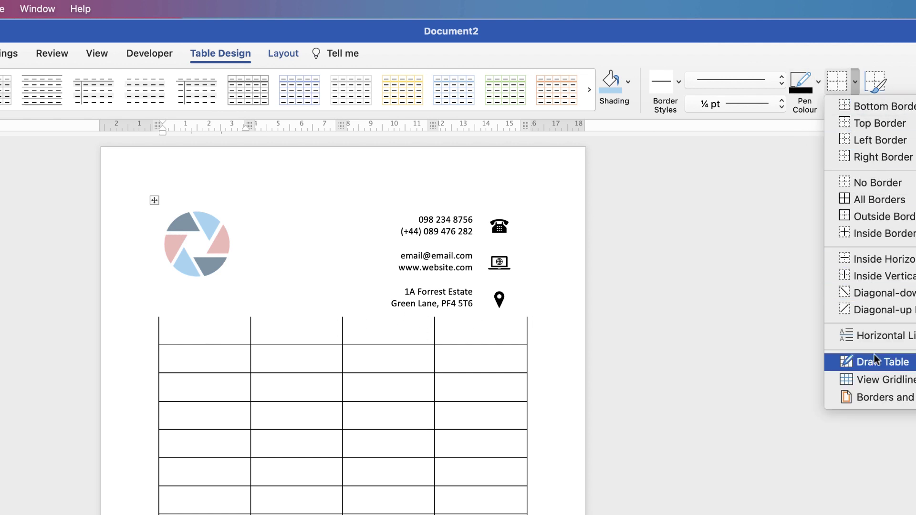
pyautogui.click(872, 380)
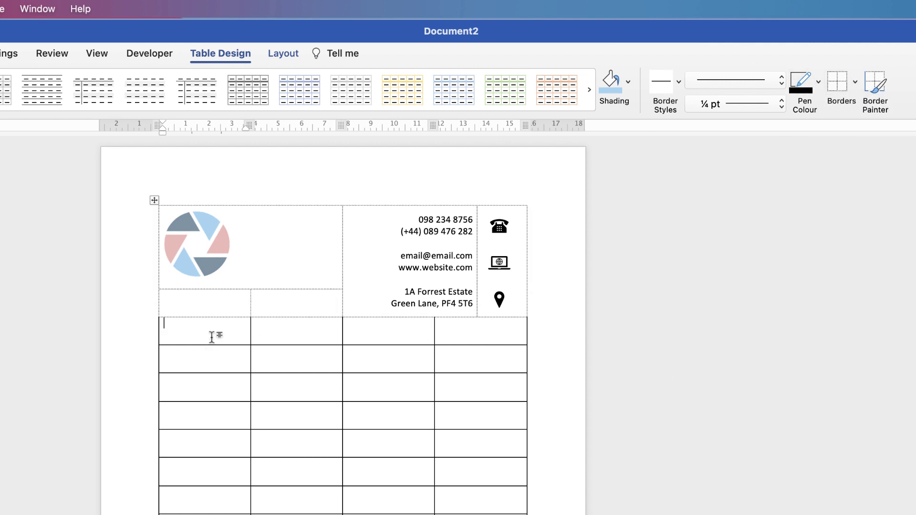
pyautogui.moveTo(211, 330); pyautogui.dragTo(277, 377)
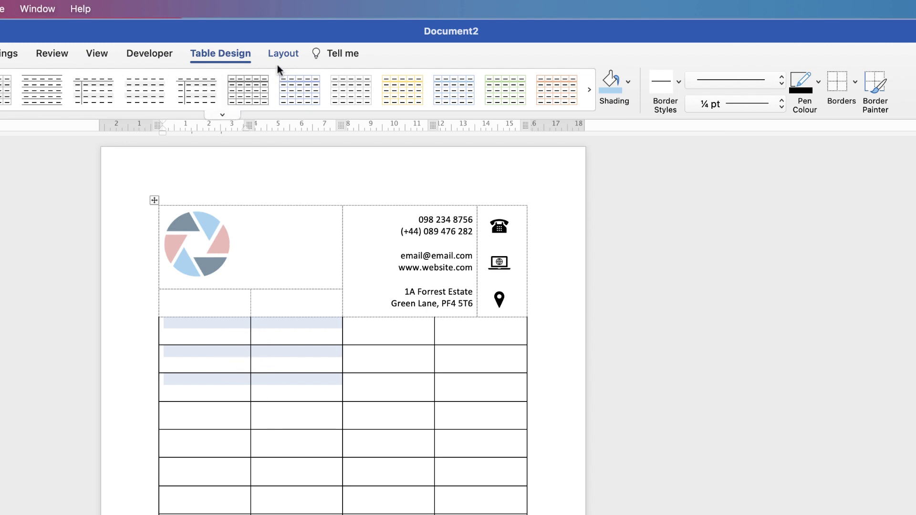
# Merge the six selected cells and paste the CUSTOMER INFORMATION lines copied from Document1
pyautogui.click(282, 52)
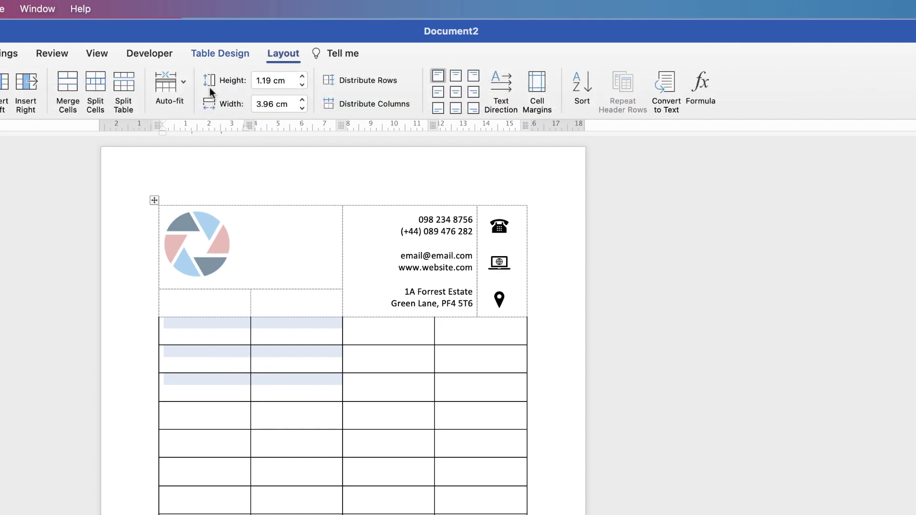
pyautogui.click(66, 91)
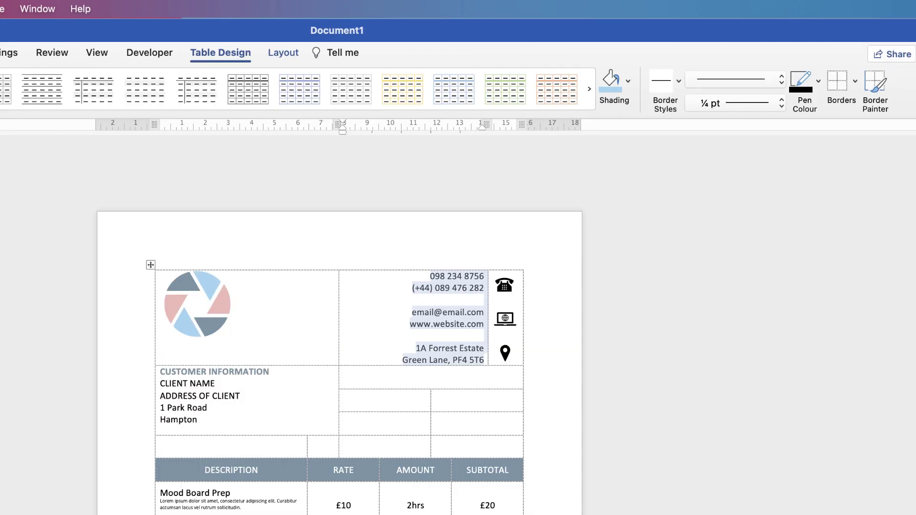
pyautogui.moveTo(203, 420); pyautogui.dragTo(164, 372)
pyautogui.press('super+c')
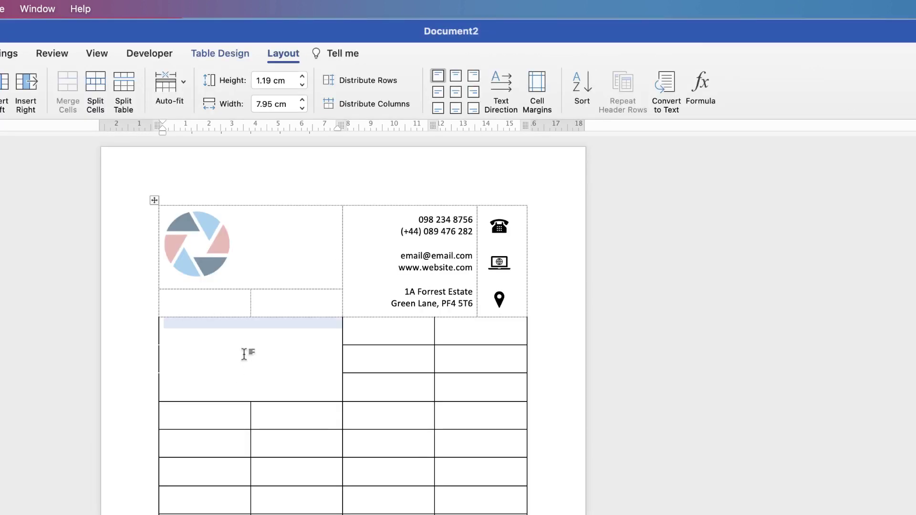
pyautogui.click(210, 339)
pyautogui.press('super+v')
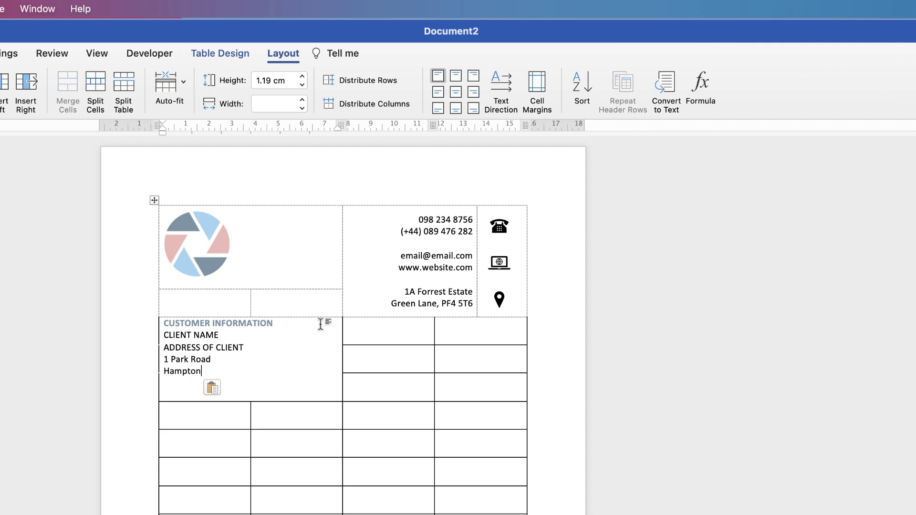
# Apply No Border to the customer-information cell and its six neighbouring cells, with gridlines hidden
pyautogui.click(232, 52)
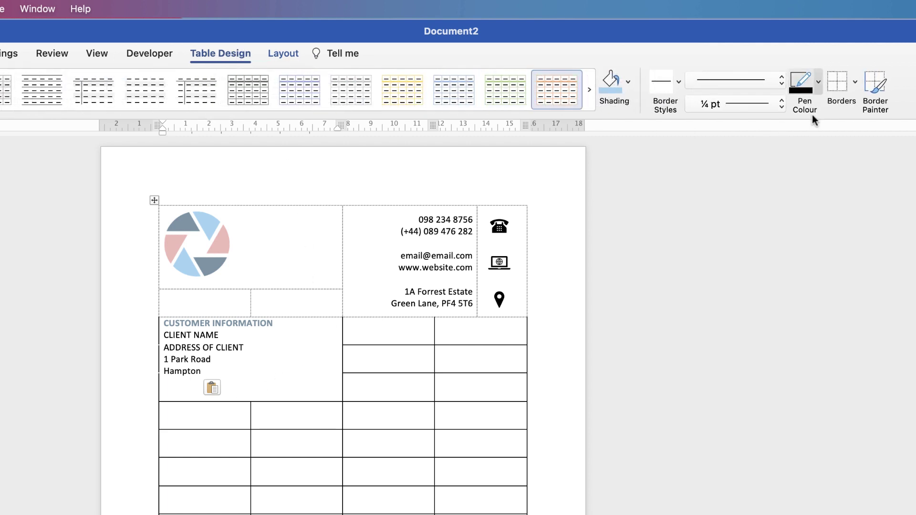
pyautogui.click(837, 83)
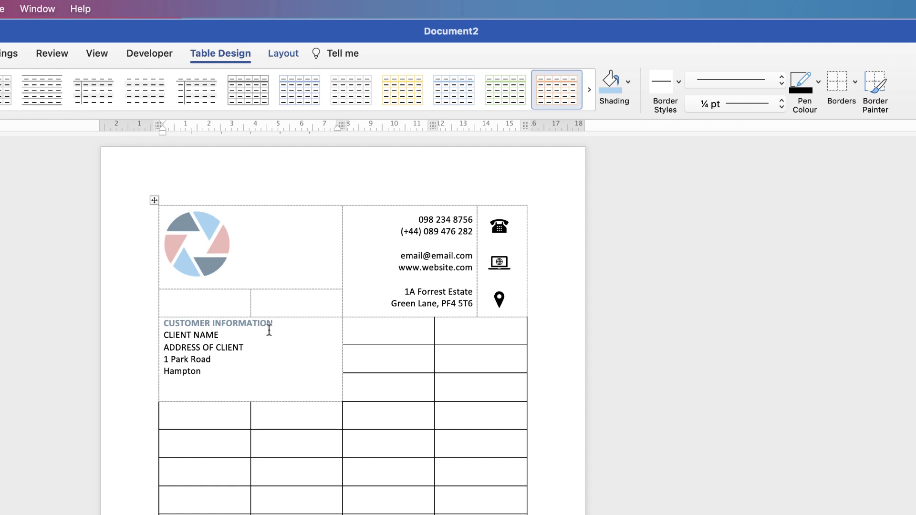
pyautogui.click(855, 82)
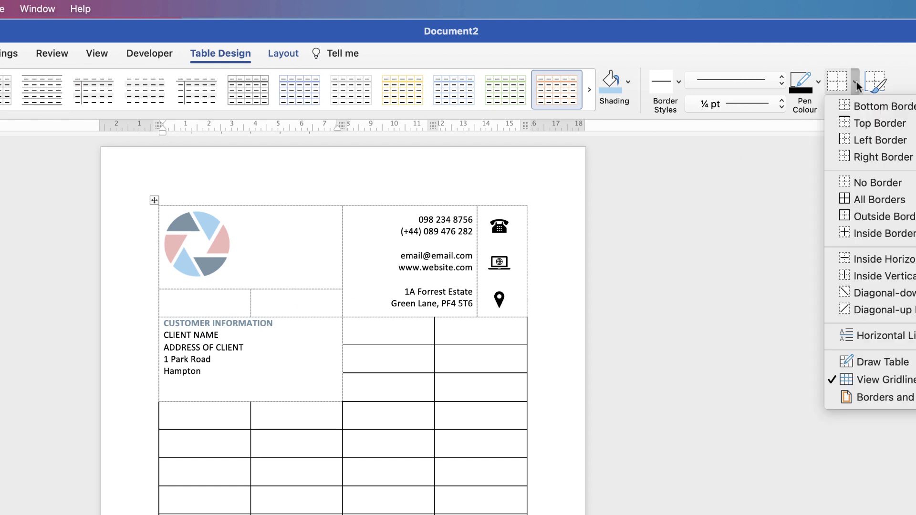
pyautogui.click(866, 381)
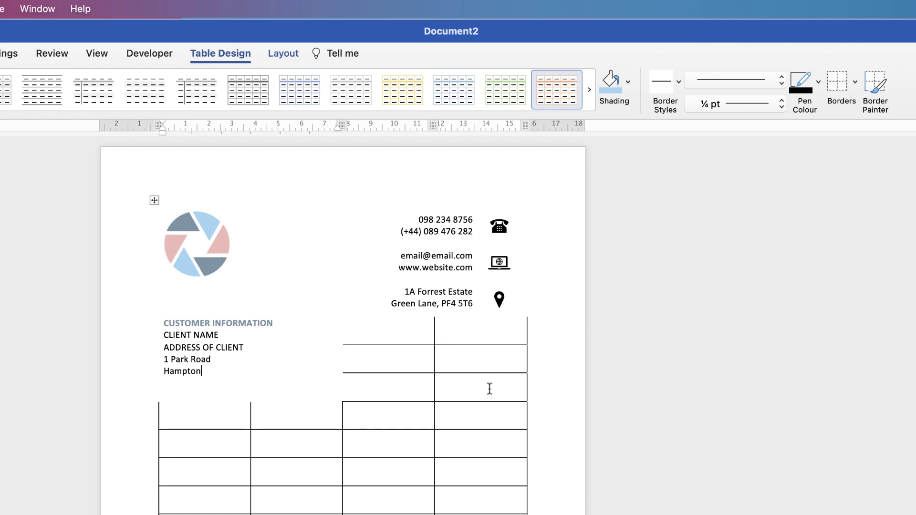
pyautogui.moveTo(495, 390)
pyautogui.mouseDown()
pyautogui.moveTo(431, 385)
pyautogui.moveTo(413, 339)
pyautogui.mouseUp()
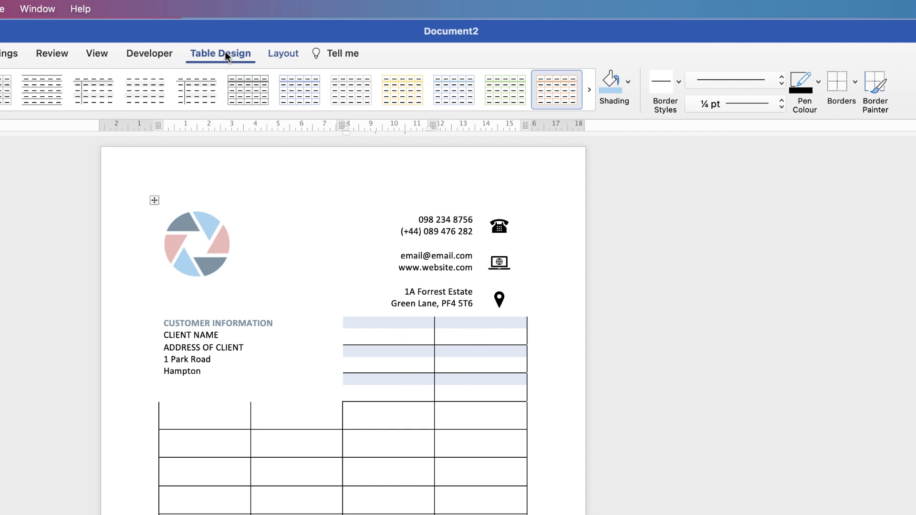
pyautogui.click(838, 86)
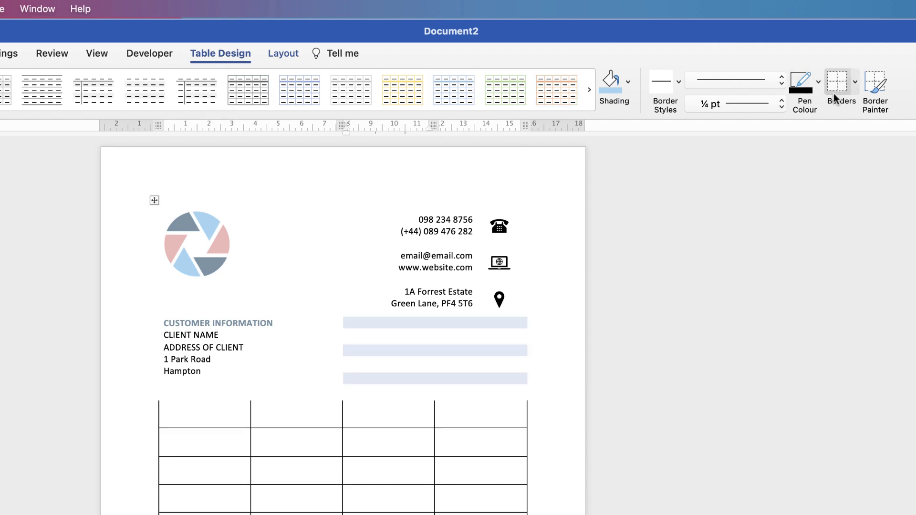
pyautogui.click(469, 422)
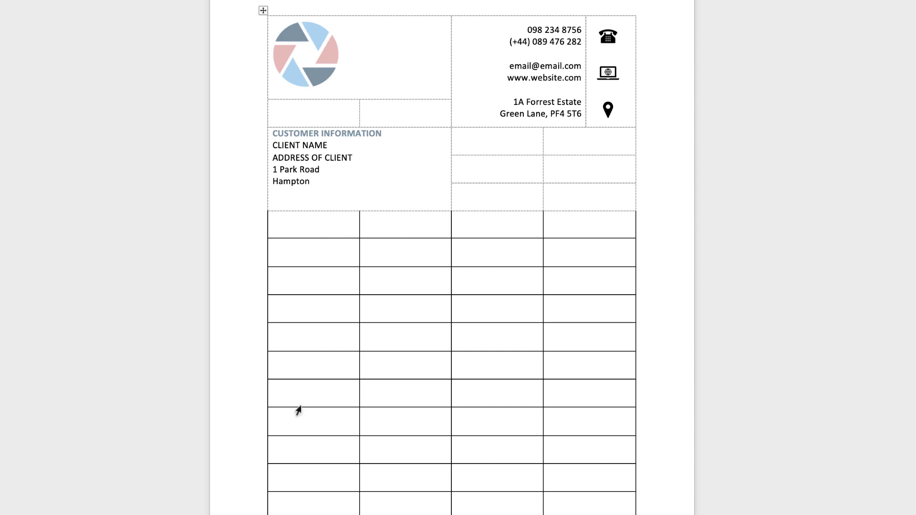
# Type DESCRIPTION, UNITS, AMOUNT and SUBTOTAL across the item table's first row
pyautogui.write('DESCRIPT')
pyautogui.press('BackSpace')
pyautogui.press('BackSpace')
pyautogui.press('BackSpace')
pyautogui.press('BackSpace')
pyautogui.press('BackSpace')
pyautogui.press('BackSpace')
pyautogui.press('BackSpace')
pyautogui.write('ESCRIPTION')
pyautogui.press('Tab')
pyautogui.write('UNITS')
pyautogui.press('Tab')
pyautogui.write('AMOUNT')
pyautogui.press('Tab')
pyautogui.write('SUBTOTAL')
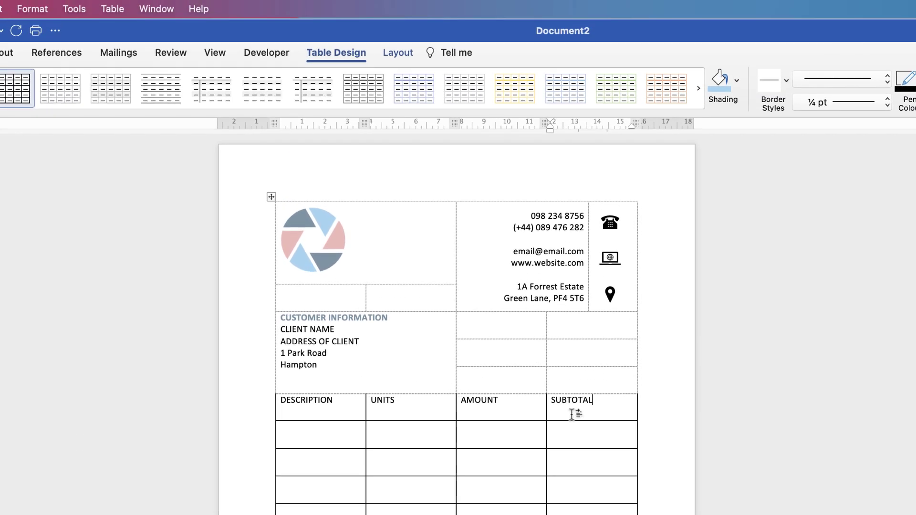
# Centre the DESCRIPTION–SUBTOTAL header labels and give the row a Blue-Gray shading
pyautogui.moveTo(576, 405); pyautogui.dragTo(336, 411)
pyautogui.click(397, 53)
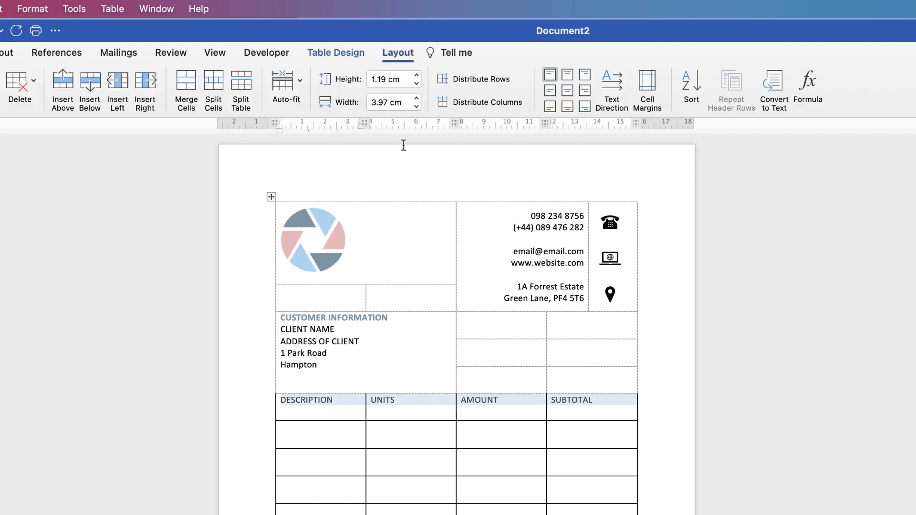
pyautogui.click(566, 91)
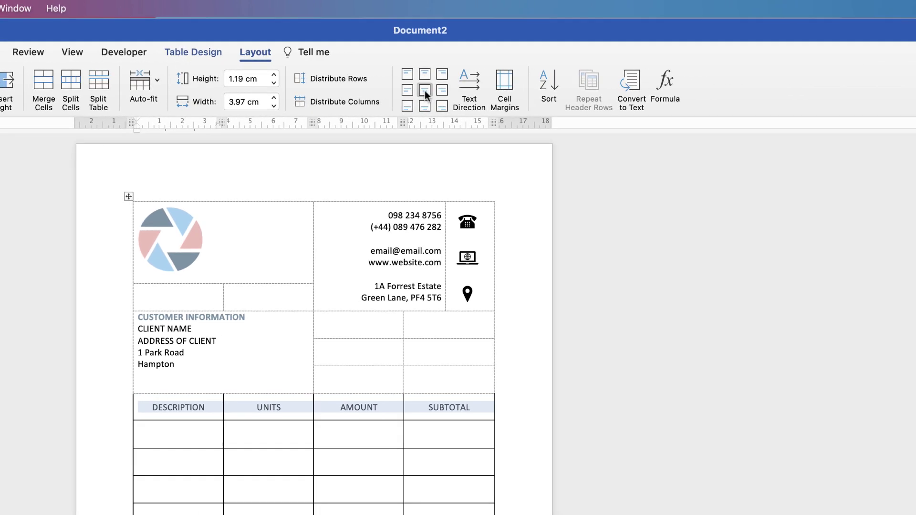
pyautogui.click(197, 53)
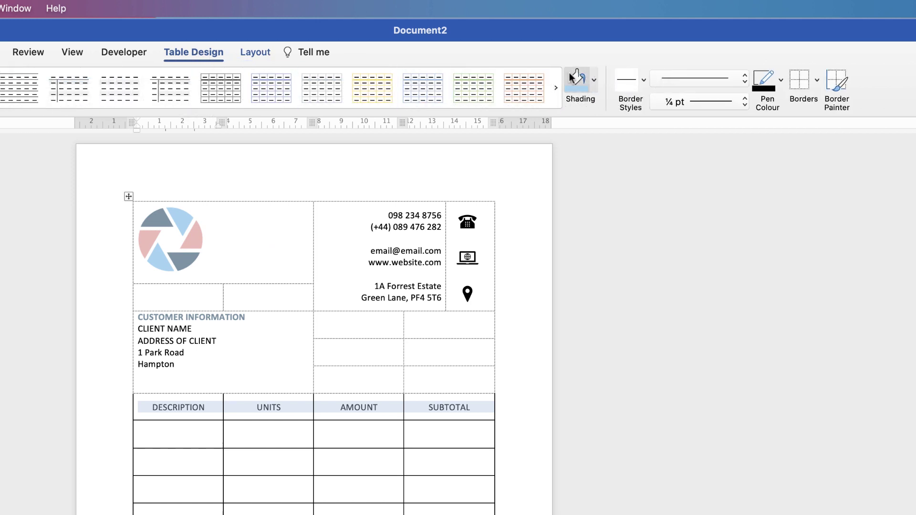
pyautogui.click(594, 82)
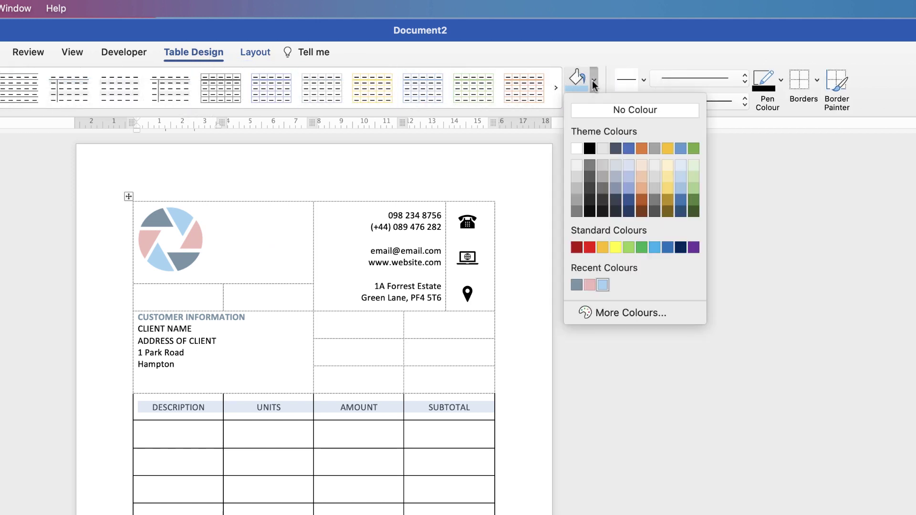
pyautogui.click(576, 285)
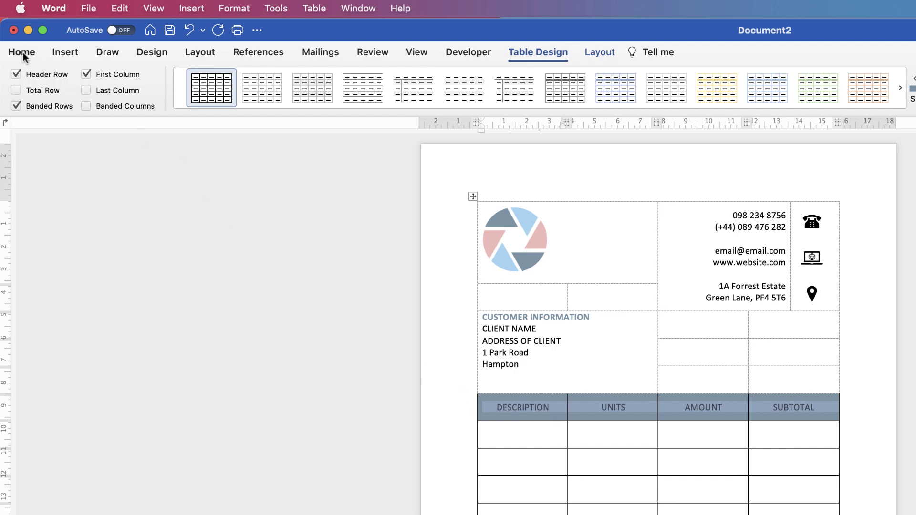
# Set the header row's font colour to white, then move the cursor into another cell
pyautogui.click(21, 53)
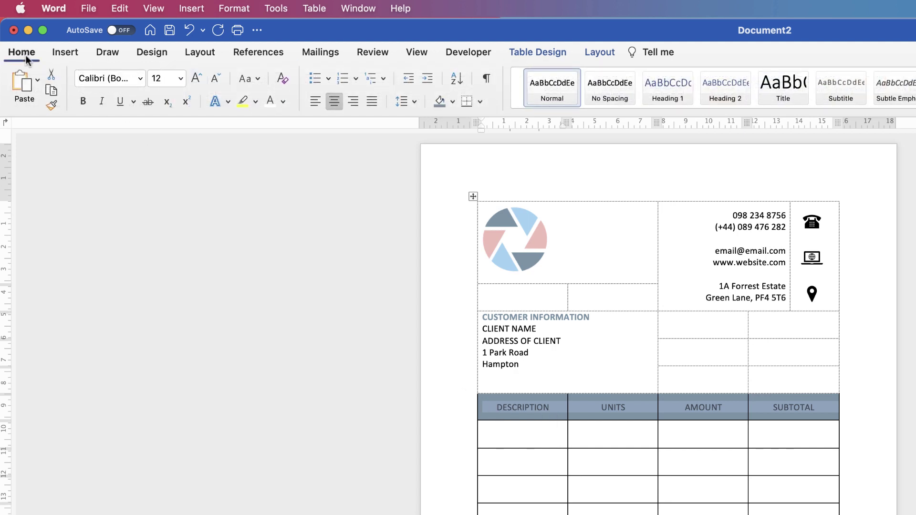
pyautogui.click(283, 101)
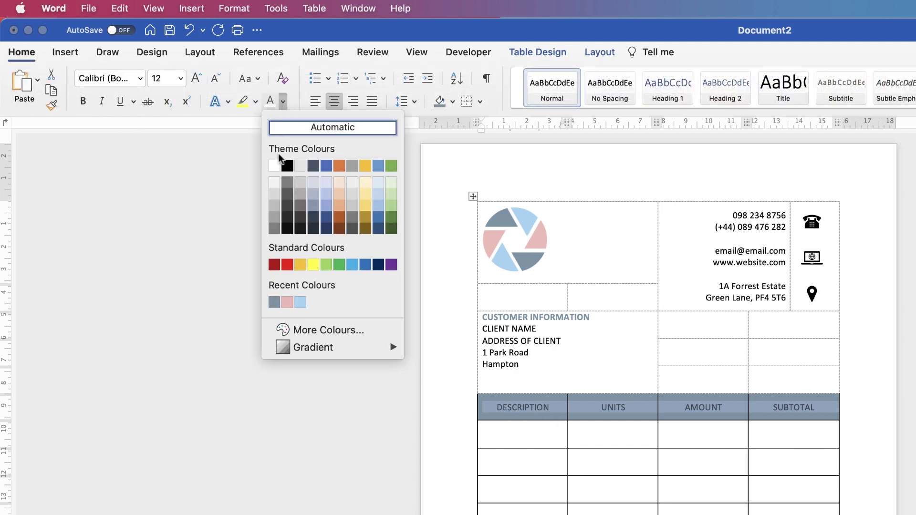
pyautogui.click(274, 166)
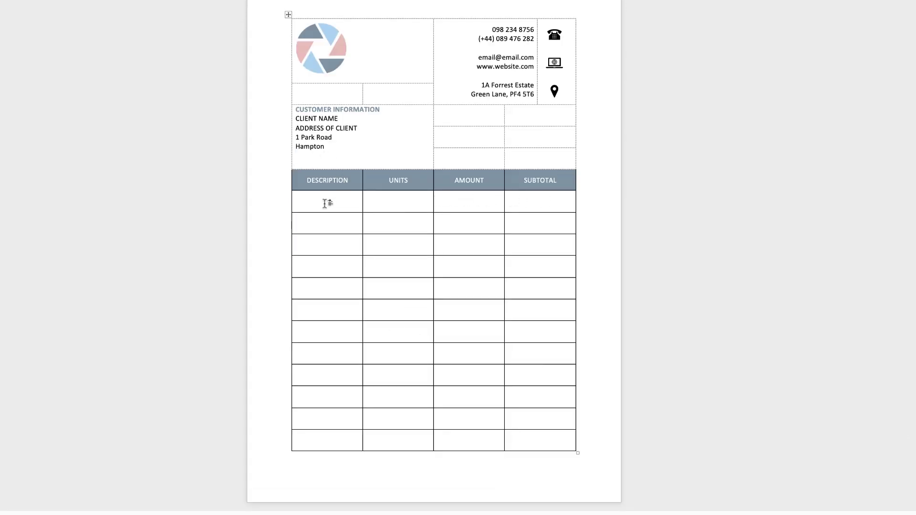
pyautogui.press('Left')
pyautogui.press('Down')
pyautogui.press('Down')
pyautogui.press('Down')
# Merge each stacked pair of DESCRIPTION, UNITS, AMOUNT and other cells into 2.42 cm rows
pyautogui.moveTo(345, 201); pyautogui.dragTo(341, 223)
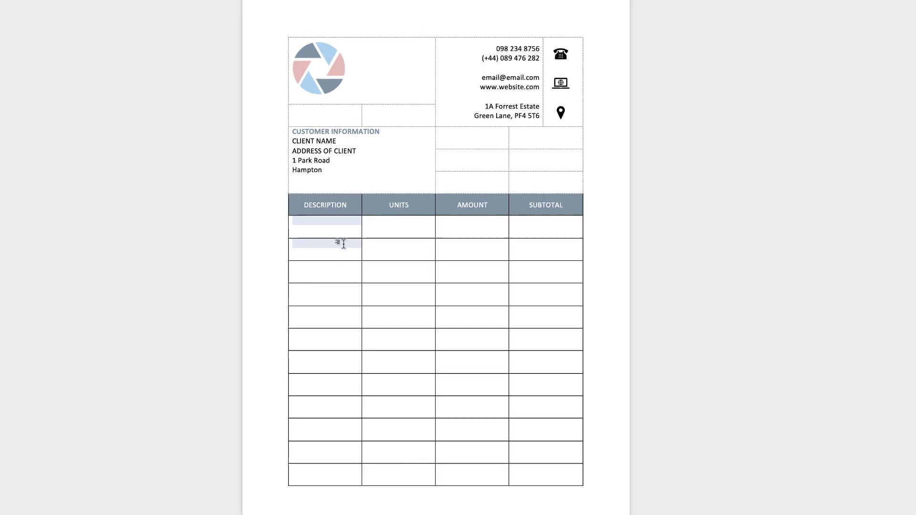
pyautogui.click(390, 32)
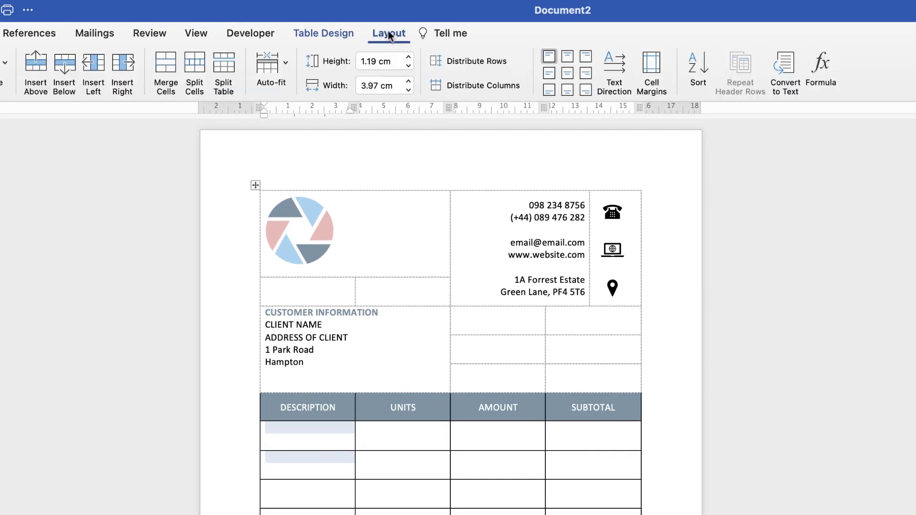
pyautogui.click(162, 64)
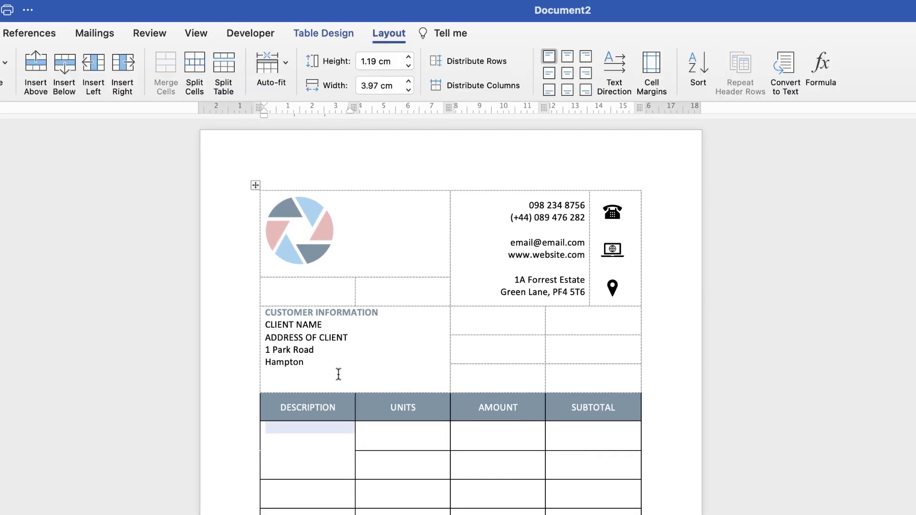
pyautogui.moveTo(405, 466); pyautogui.dragTo(403, 445)
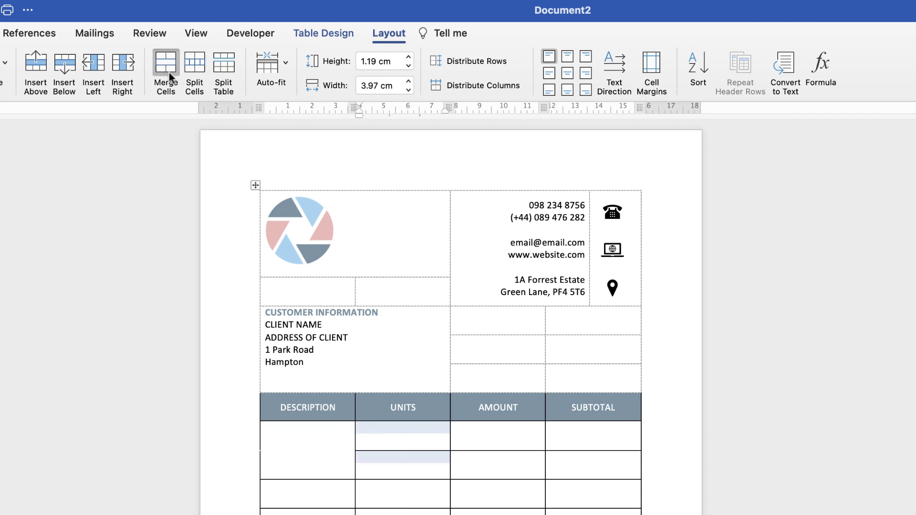
pyautogui.click(166, 67)
pyautogui.moveTo(518, 462); pyautogui.dragTo(503, 434)
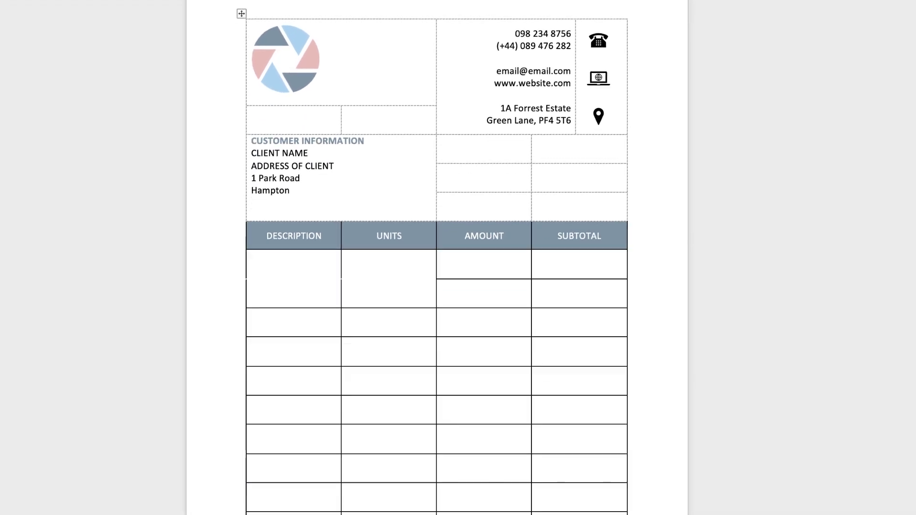
pyautogui.moveTo(568, 267); pyautogui.dragTo(567, 294)
pyautogui.moveTo(389, 358); pyautogui.dragTo(388, 317)
pyautogui.moveTo(301, 372); pyautogui.dragTo(302, 386)
pyautogui.moveTo(385, 444); pyautogui.dragTo(386, 471)
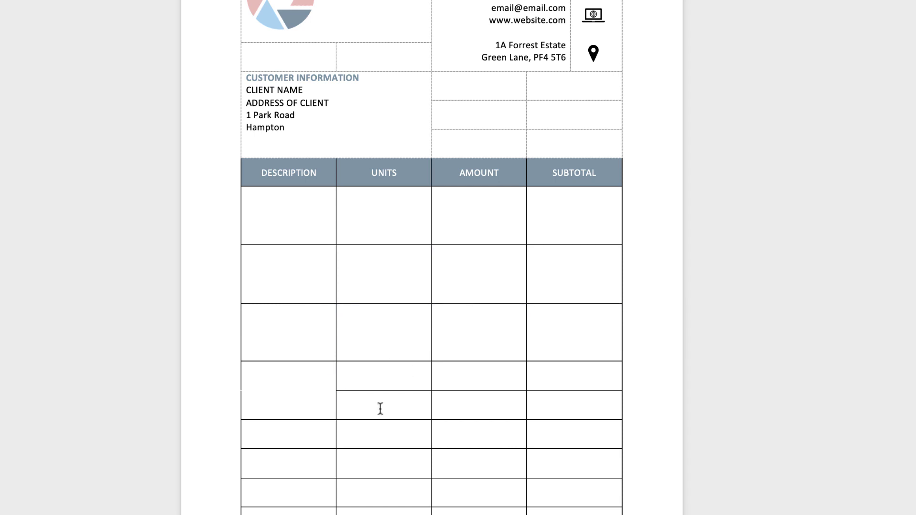
pyautogui.moveTo(573, 377); pyautogui.dragTo(572, 405)
pyautogui.click(310, 393)
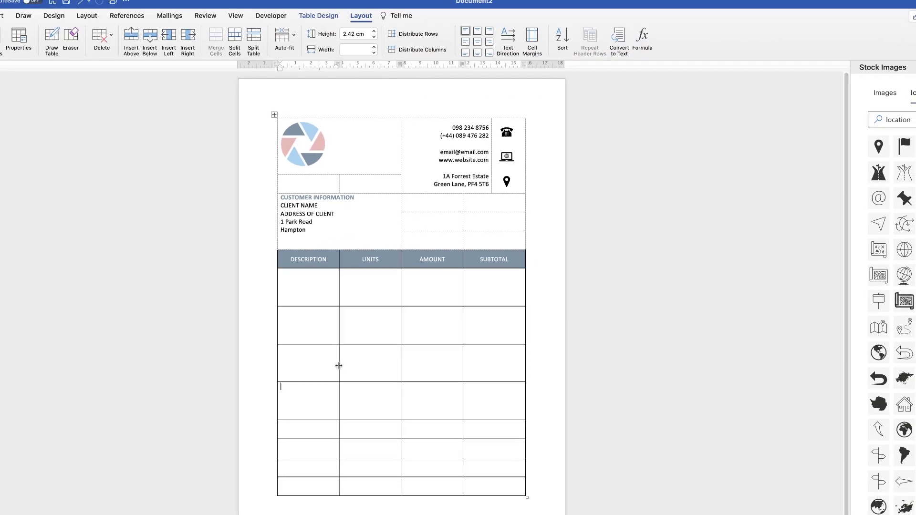
# Widen the DESCRIPTION column and distribute UNITS, AMOUNT and SUBTOTAL at equal 3.1 cm widths
pyautogui.moveTo(345, 397); pyautogui.dragTo(339, 292)
pyautogui.moveTo(361, 483); pyautogui.dragTo(380, 288)
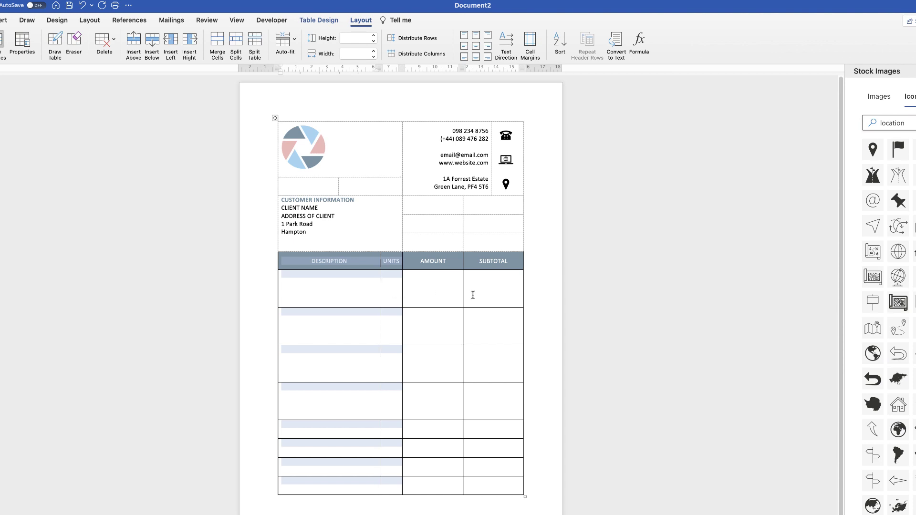
pyautogui.moveTo(480, 484); pyautogui.dragTo(399, 267)
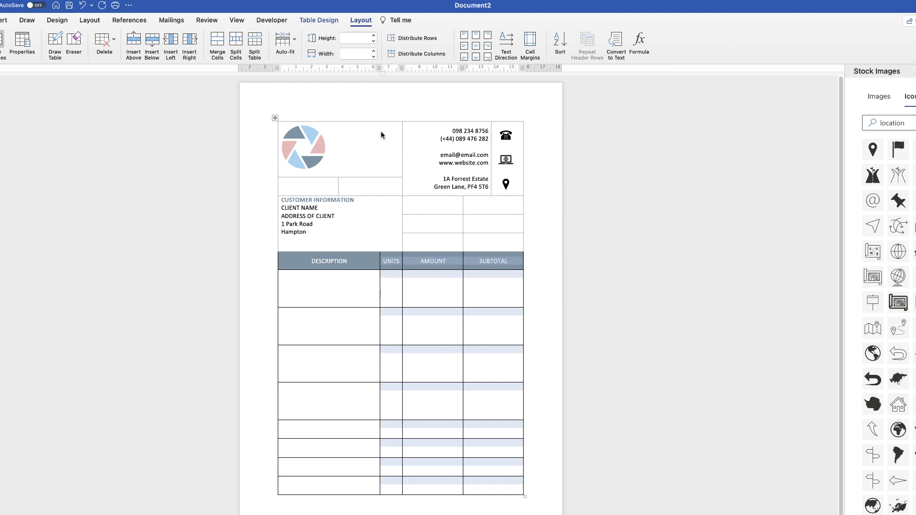
pyautogui.click(414, 54)
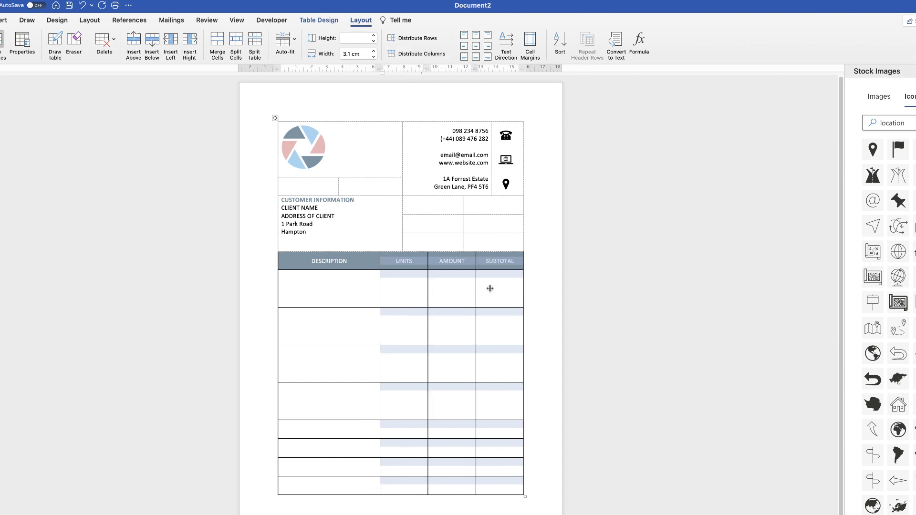
pyautogui.click(409, 292)
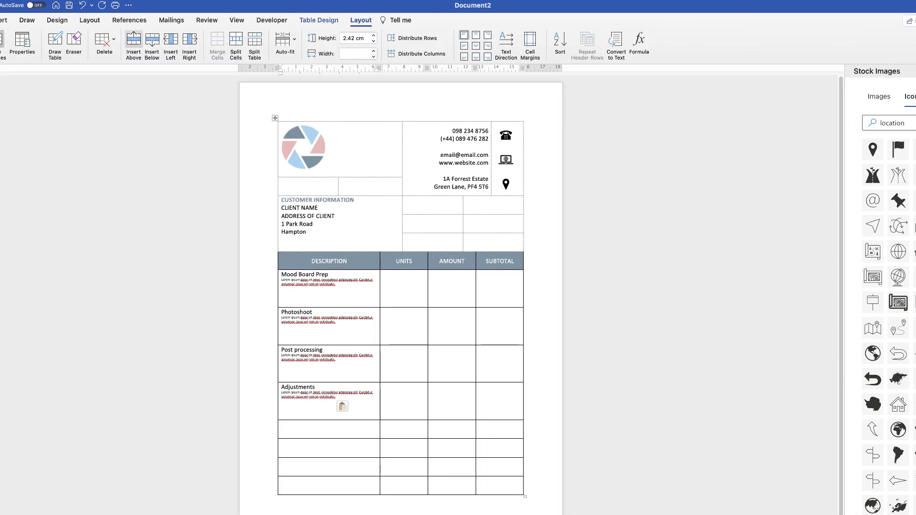
# Fill DESCRIPTION cells with Mood Board Prep, Photoshoot, Post processing, Adjustments and lorem-ipsum lines, hiding proofing marks
pyautogui.click(207, 20)
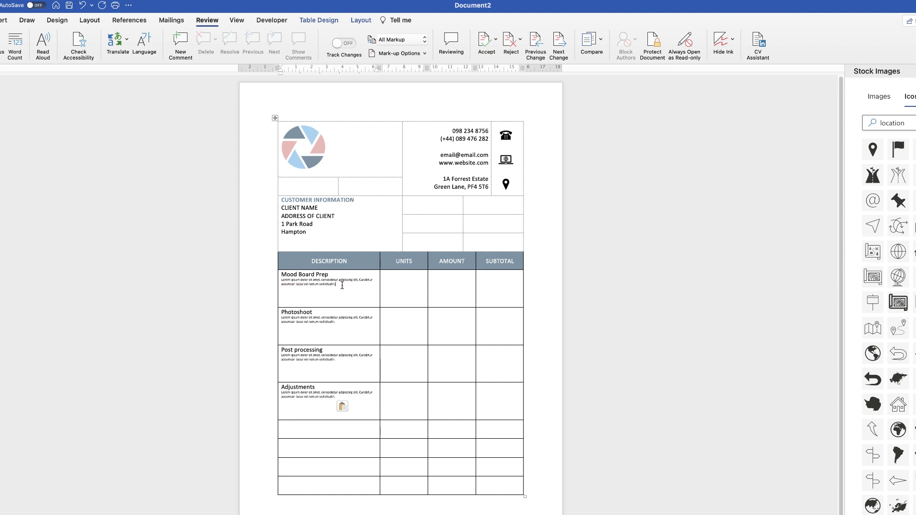
pyautogui.click(340, 283)
pyautogui.moveTo(307, 407); pyautogui.dragTo(300, 302)
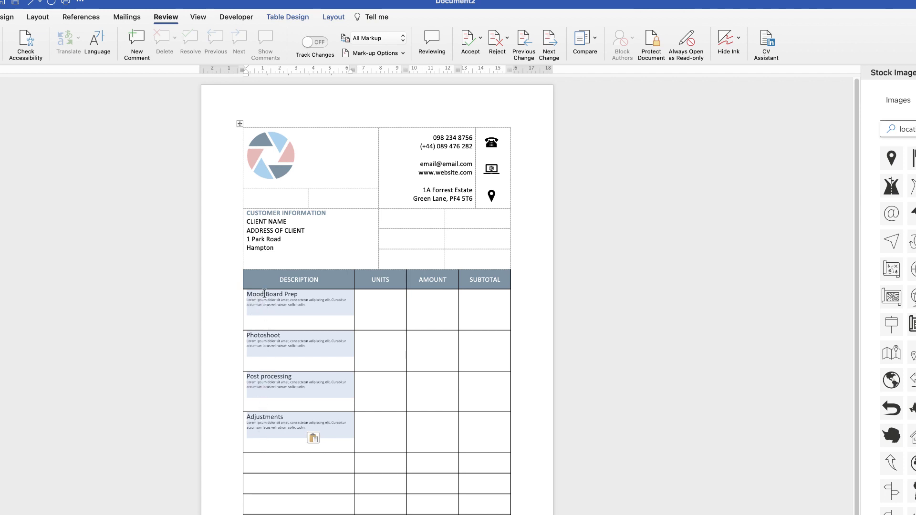
# Apply Align Centre Left to the four item description cells
pyautogui.click(333, 17)
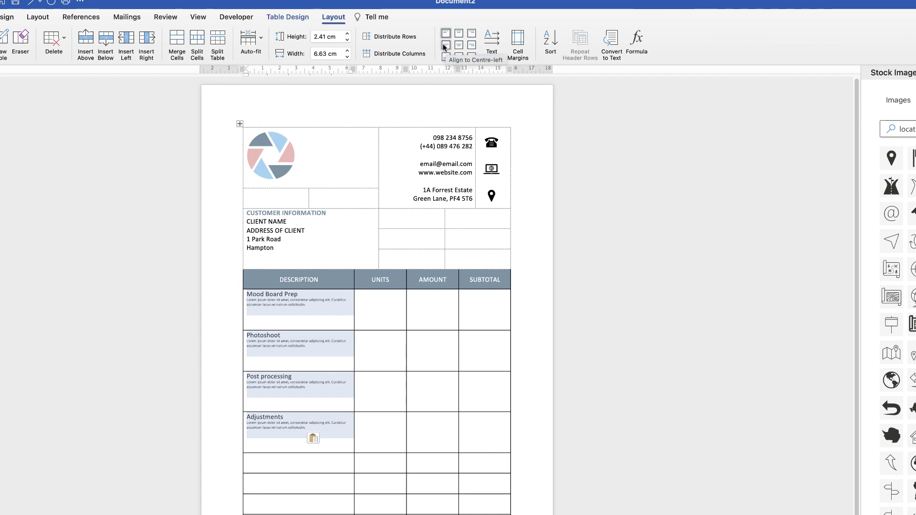
pyautogui.click(446, 46)
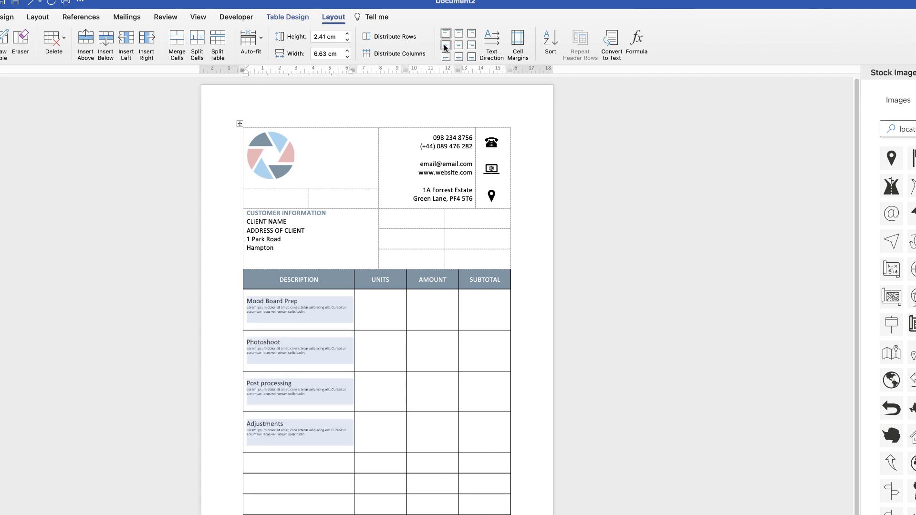
pyautogui.click(315, 368)
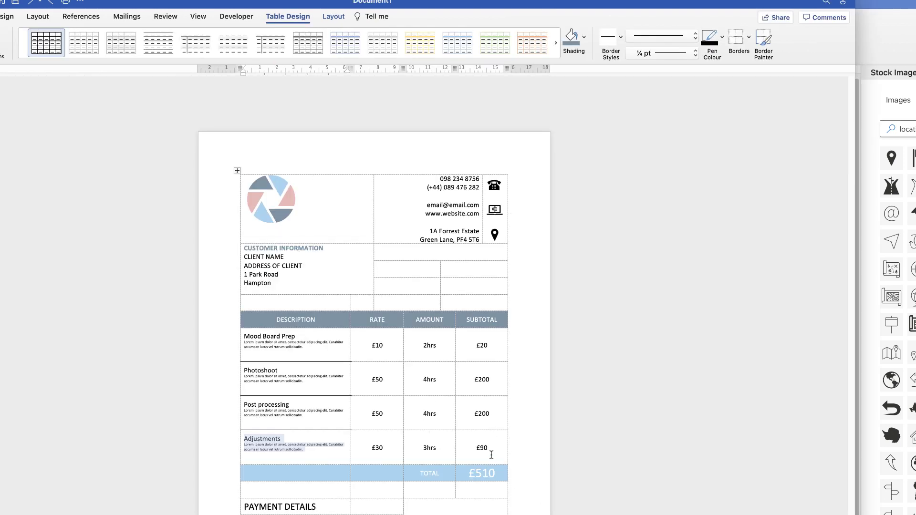
# Paste the copied rates, hours and subtotals into the item rows from the Mood Board Prep UNITS cell
pyautogui.moveTo(492, 454); pyautogui.dragTo(381, 368)
pyautogui.press('super+c')
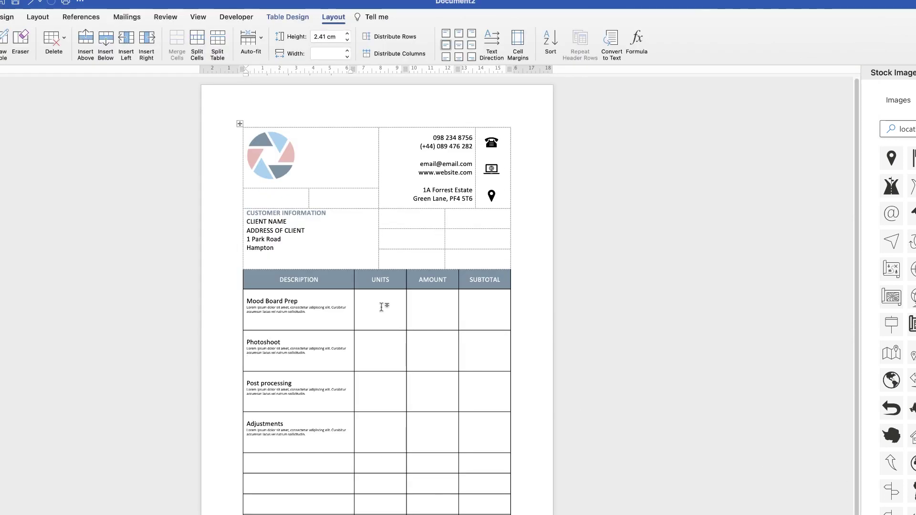
pyautogui.click(388, 311)
pyautogui.press('super+v')
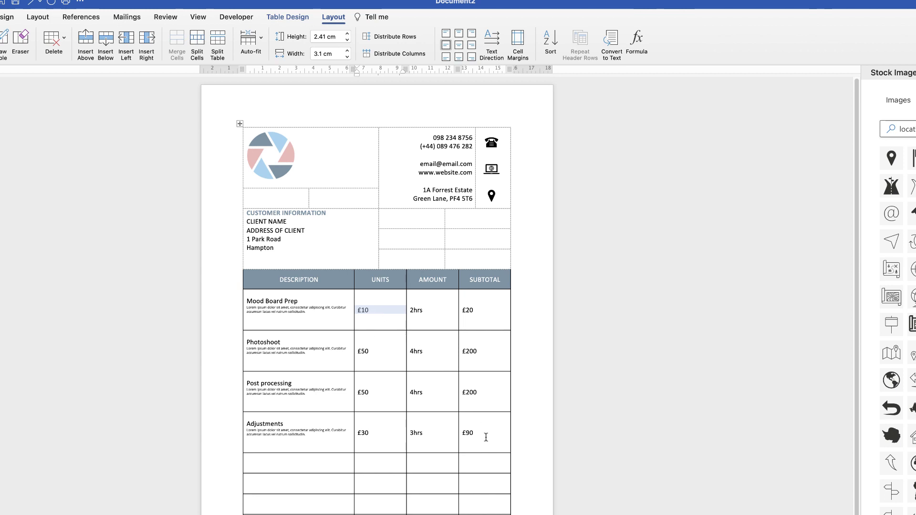
# Centre the UNITS, AMOUNT and SUBTOTAL values in their cells
pyautogui.moveTo(488, 439); pyautogui.dragTo(386, 324)
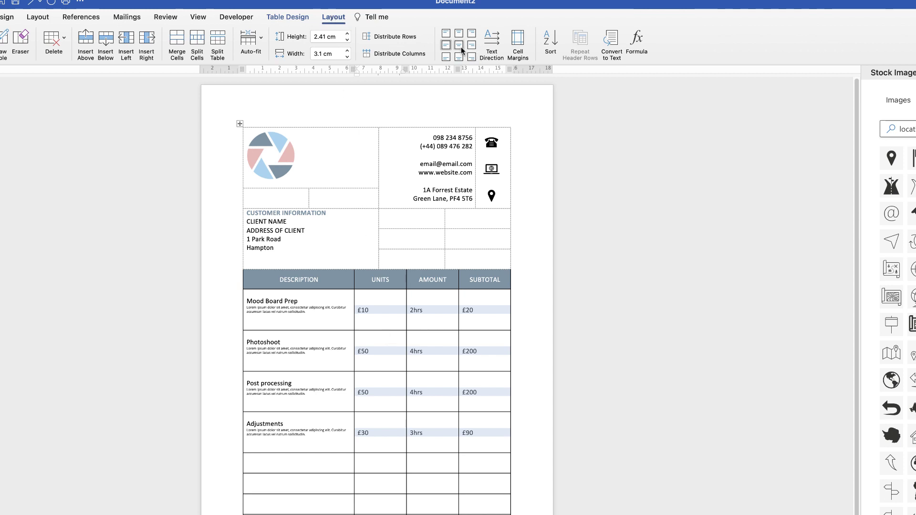
pyautogui.click(460, 45)
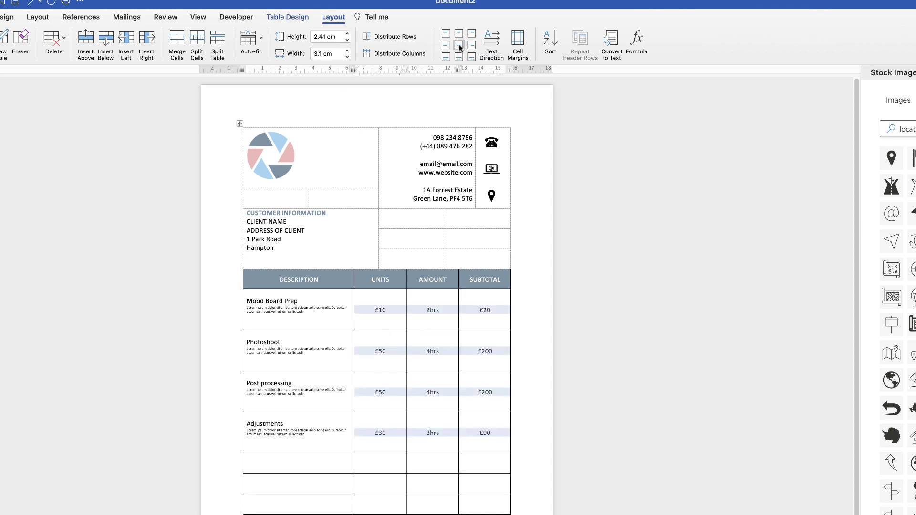
pyautogui.click(446, 362)
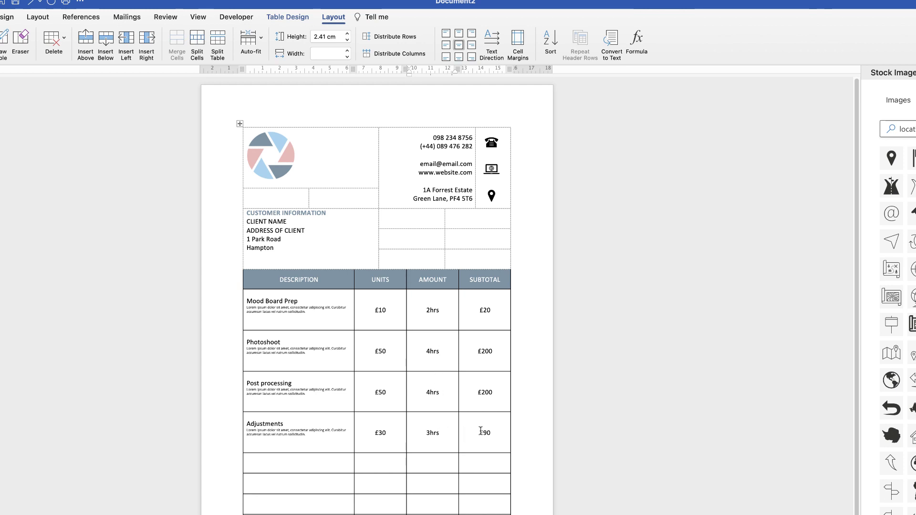
pyautogui.moveTo(471, 430); pyautogui.dragTo(392, 313)
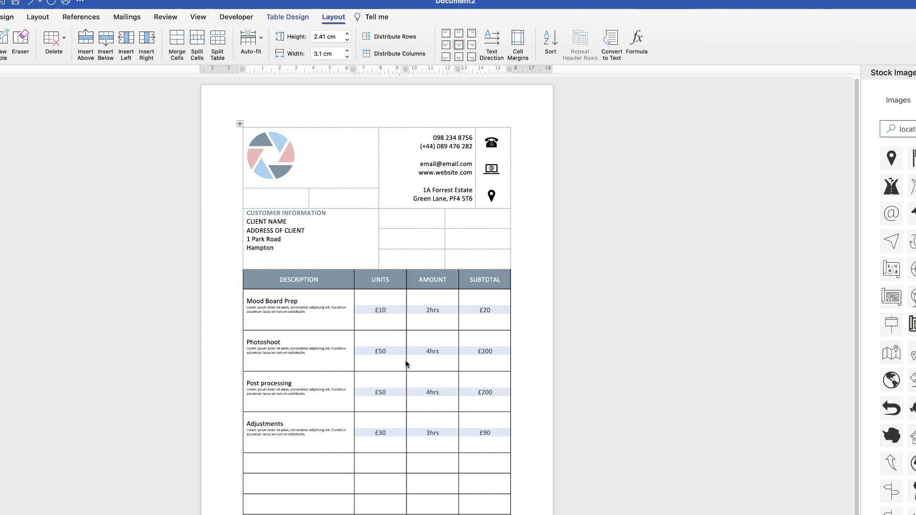
pyautogui.click(469, 446)
pyautogui.moveTo(474, 443); pyautogui.dragTo(390, 299)
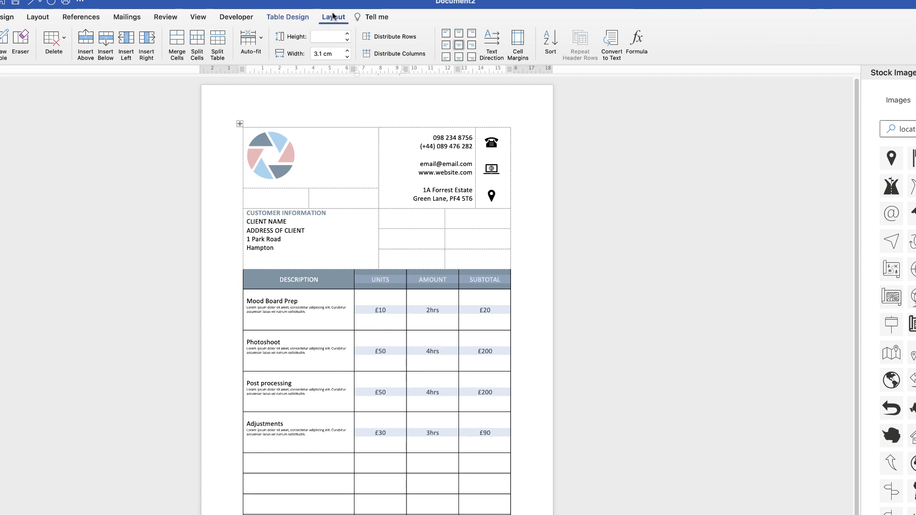
# Set No Border on the Units, Amount and Subtotal columns and remove the Description cells' left border
pyautogui.click(291, 17)
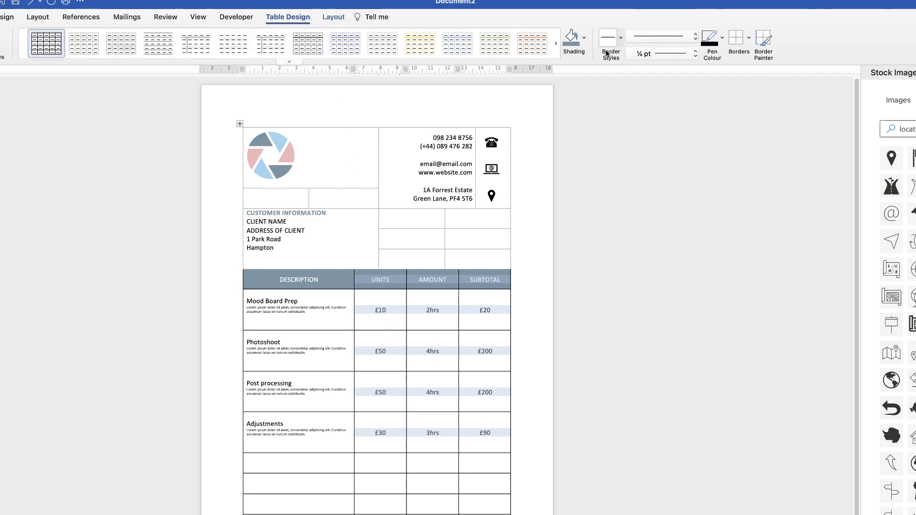
pyautogui.click(737, 39)
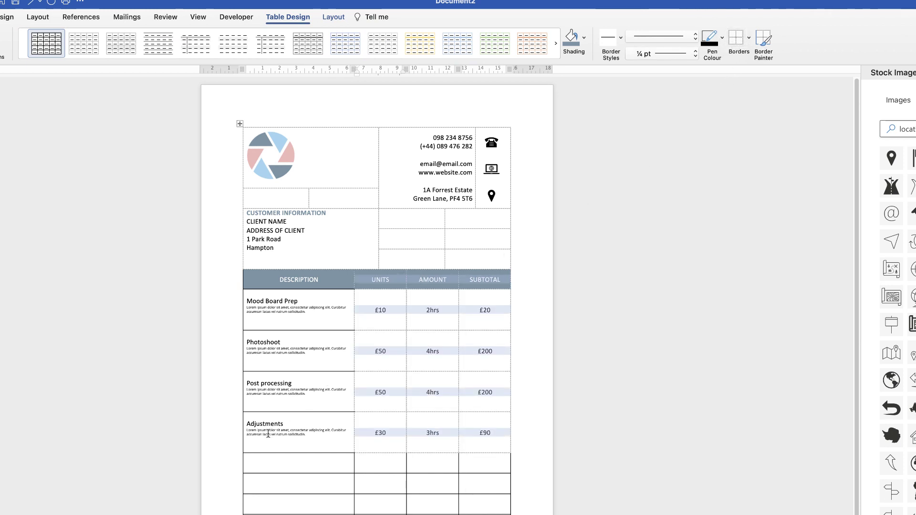
pyautogui.moveTo(268, 434); pyautogui.dragTo(263, 301)
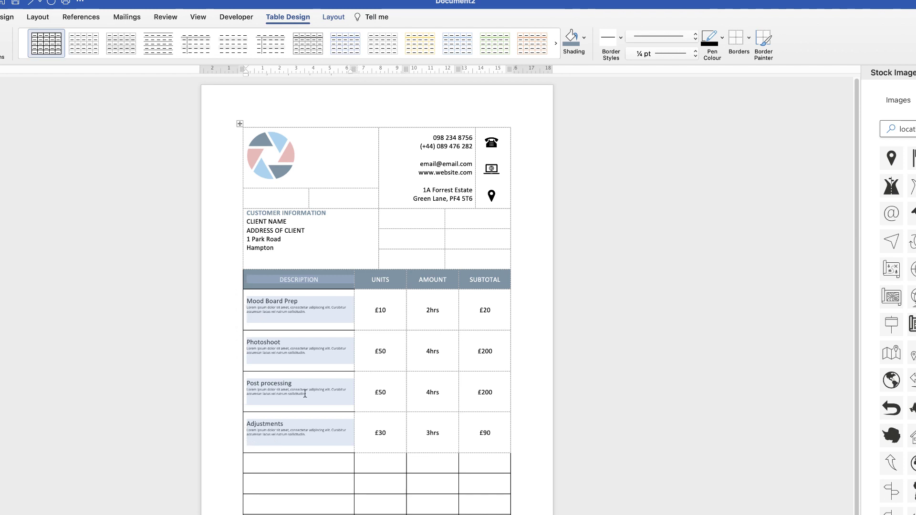
pyautogui.click(749, 37)
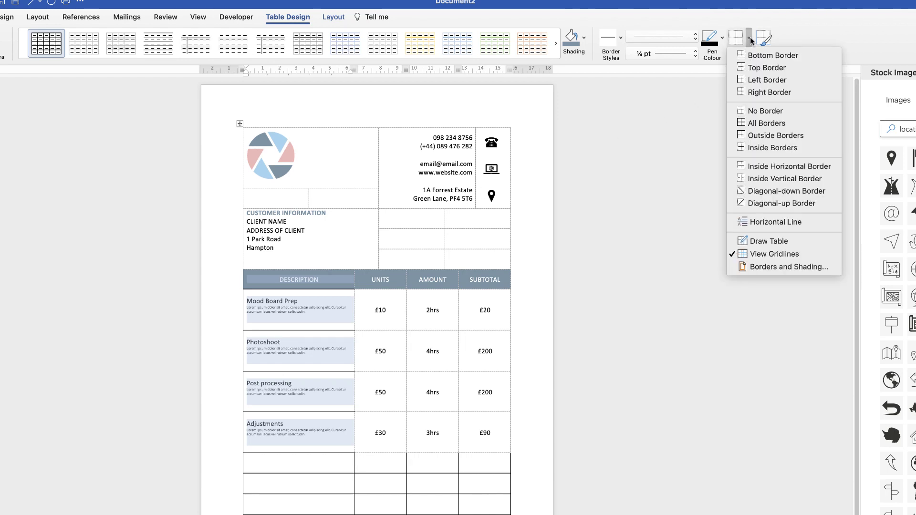
pyautogui.click(742, 80)
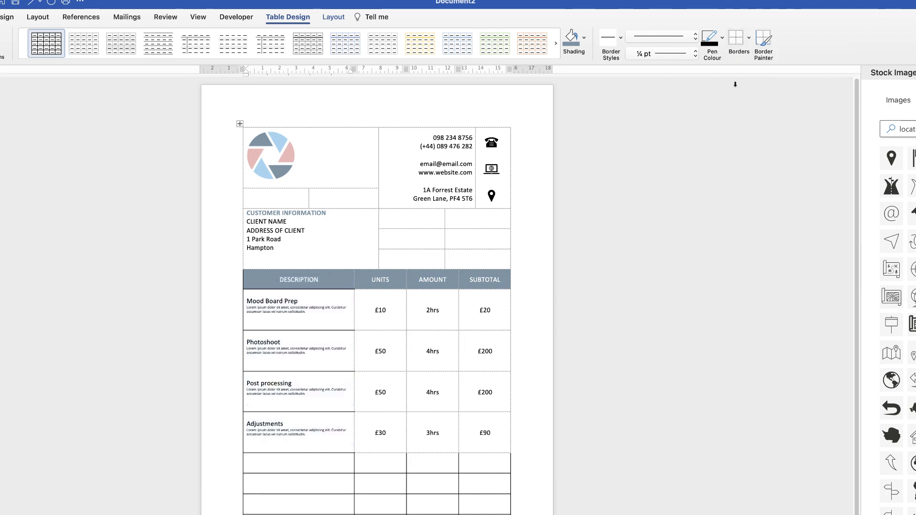
# Turn off View Gridlines and remove the border beneath the DESCRIPTION header
pyautogui.click(750, 37)
pyautogui.click(749, 255)
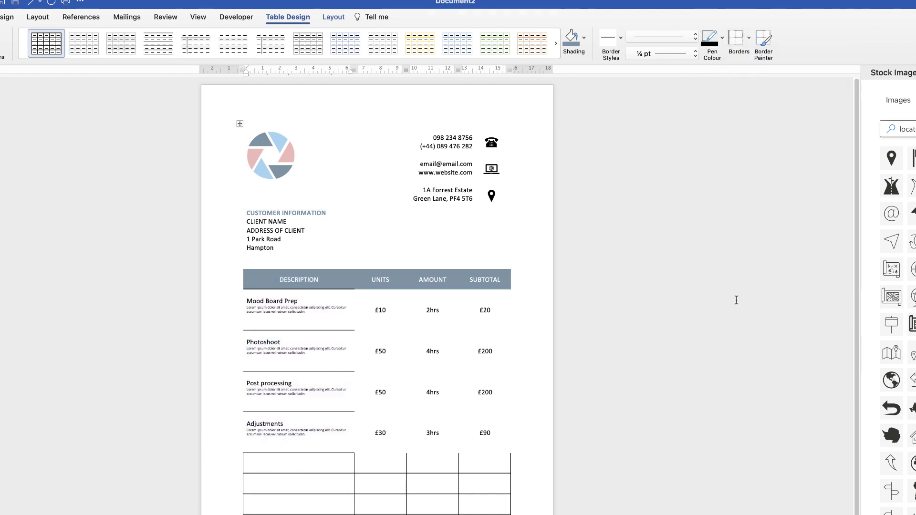
pyautogui.click(310, 363)
pyautogui.click(749, 37)
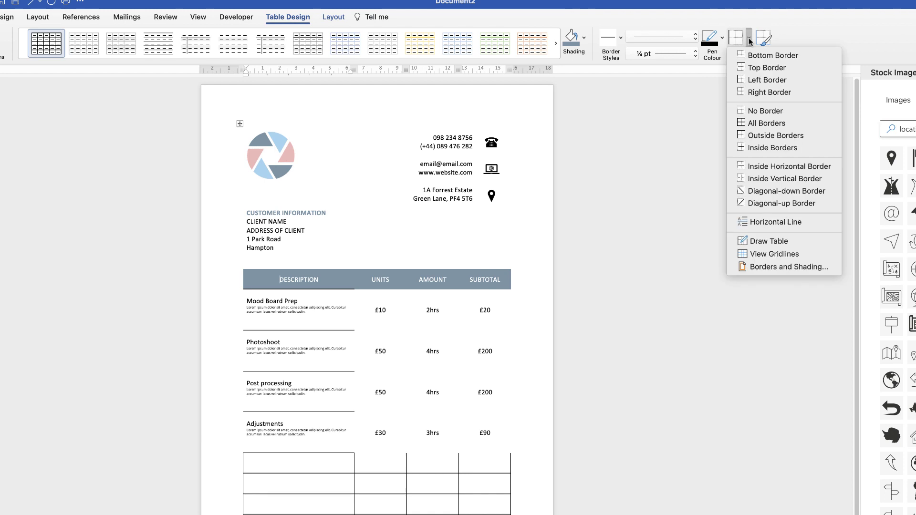
pyautogui.click(756, 111)
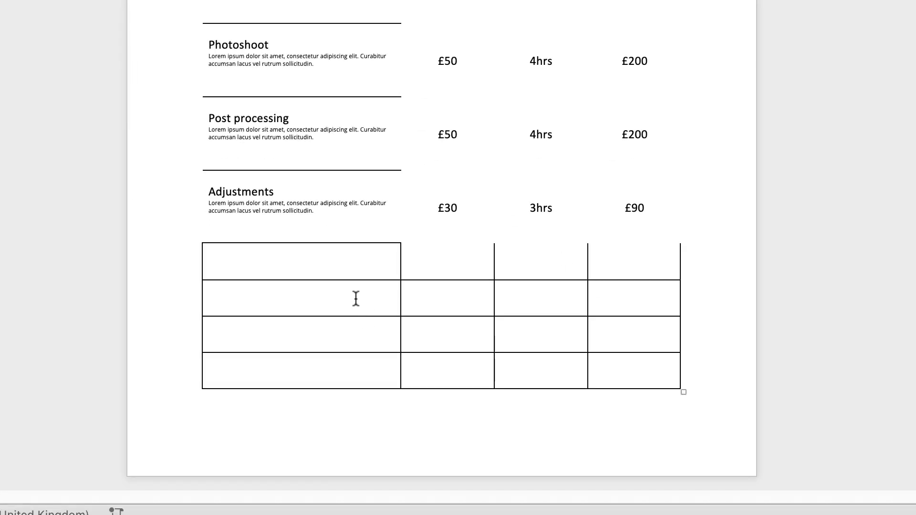
# Shade the first empty row below the items light blue
pyautogui.click(379, 268)
pyautogui.moveTo(603, 260); pyautogui.dragTo(368, 265)
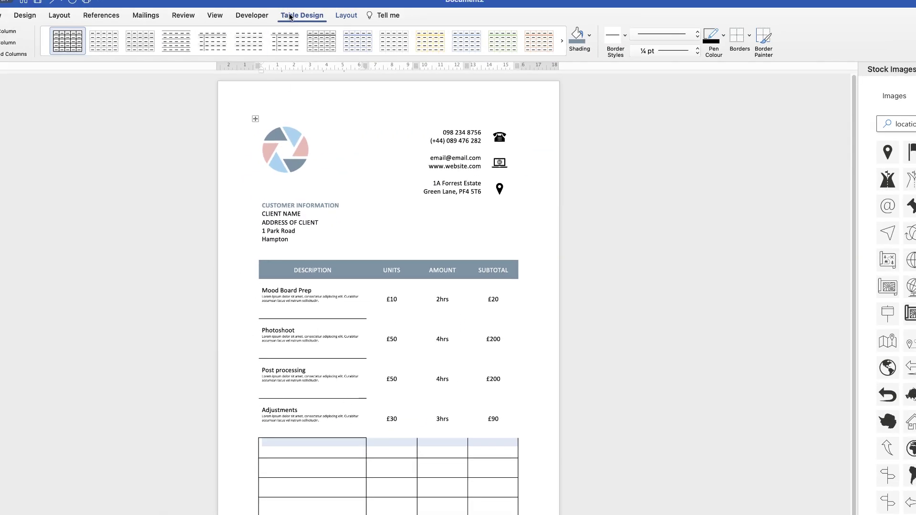
pyautogui.click(590, 35)
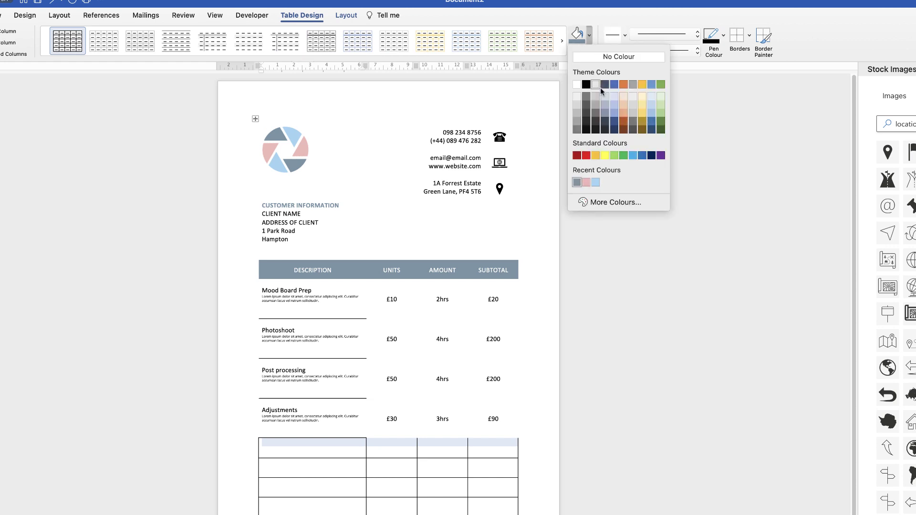
pyautogui.click(596, 183)
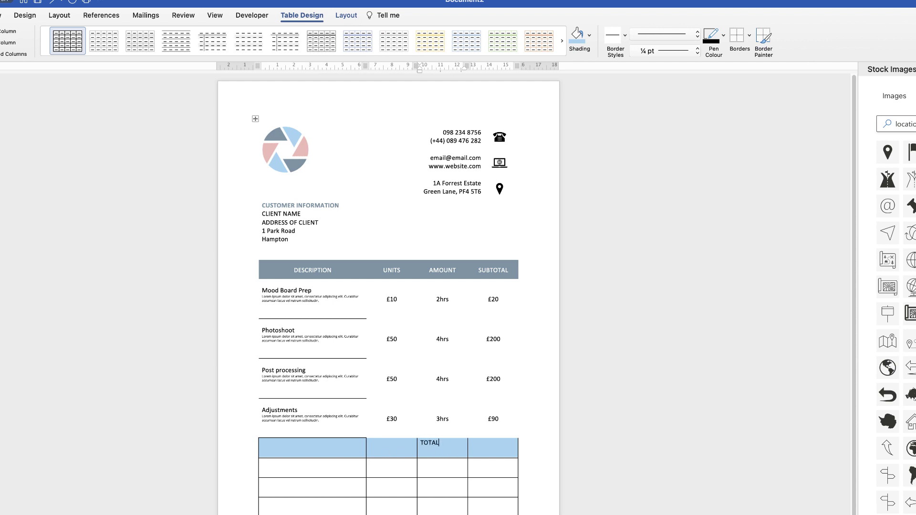
# Enter £510 in the shaded row's Subtotal cell and TOTAL in its Amount cell
pyautogui.click(494, 448)
pyautogui.click(427, 448)
pyautogui.click(346, 16)
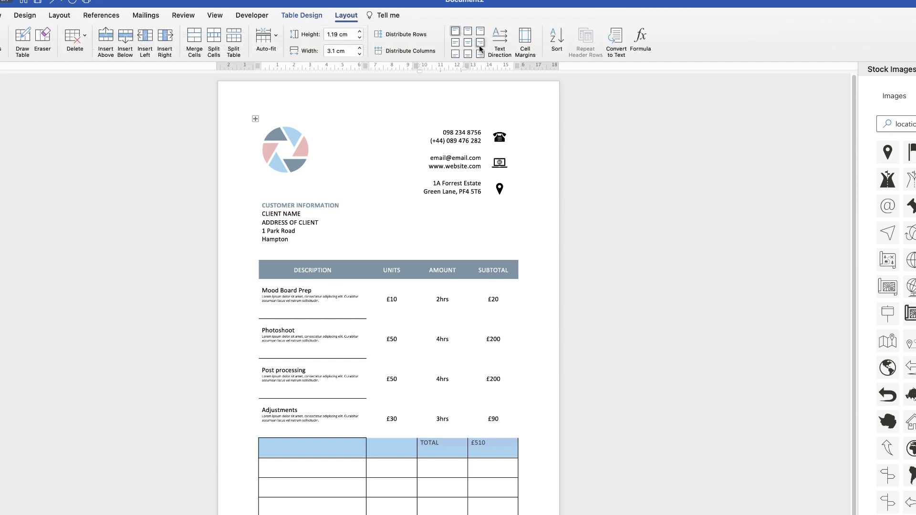
# Centre TOTAL and £510, colour them white, and enlarge the £510 text
pyautogui.click(468, 43)
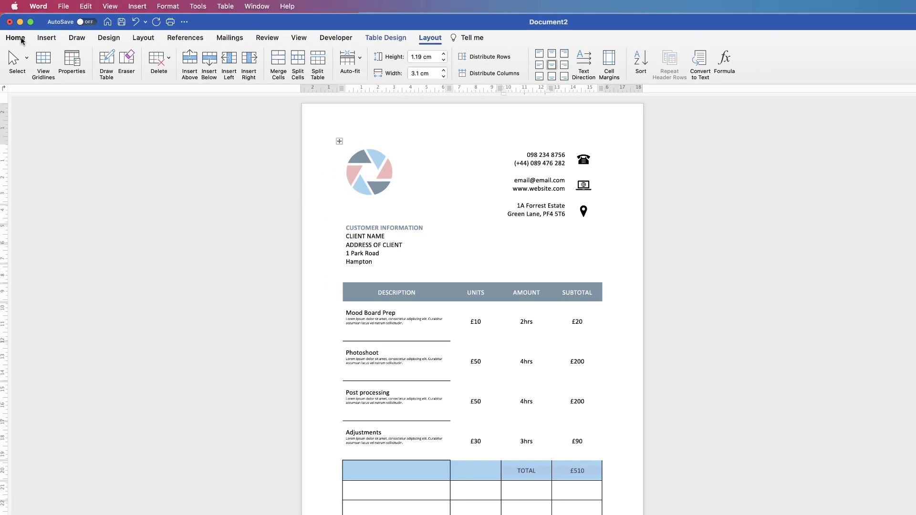
pyautogui.click(18, 40)
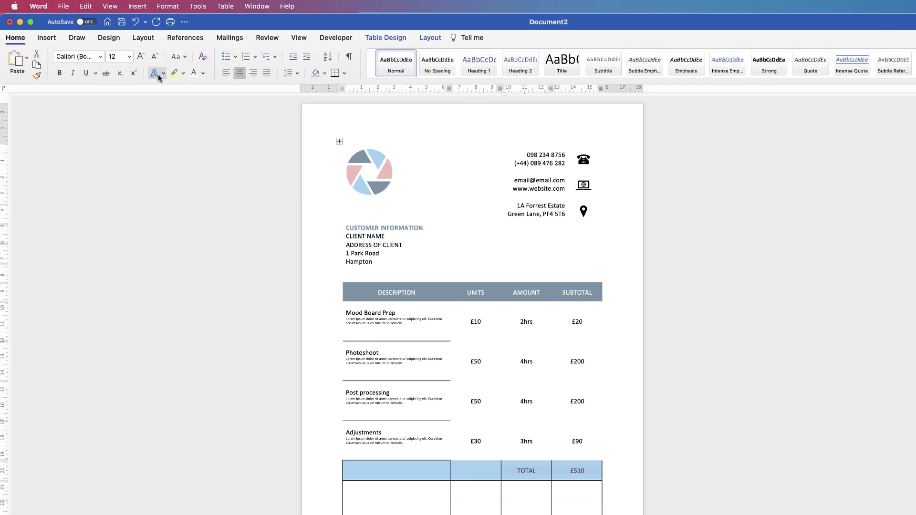
pyautogui.click(194, 75)
pyautogui.click(591, 472)
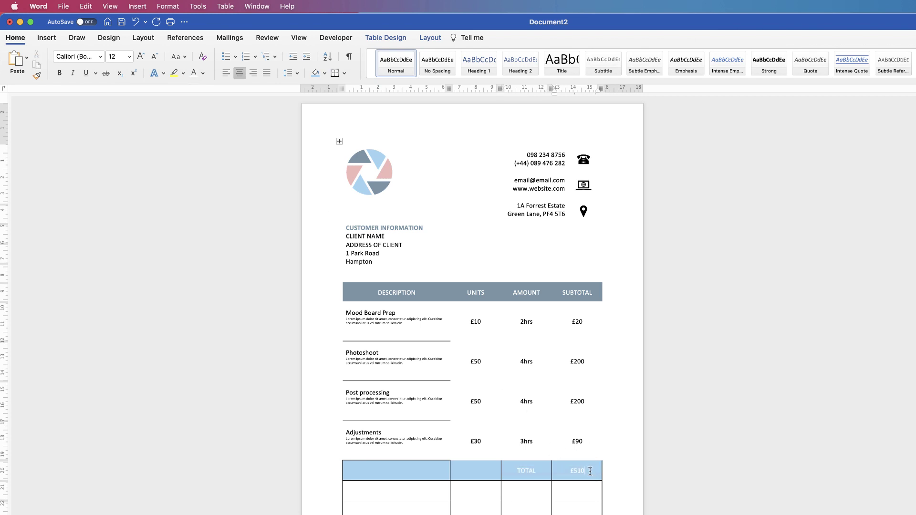
pyautogui.moveTo(570, 469); pyautogui.dragTo(577, 478)
pyautogui.moveTo(556, 493); pyautogui.dragTo(501, 471)
# Set No Border on the whole TOTAL row
pyautogui.moveTo(435, 471); pyautogui.dragTo(437, 476)
pyautogui.click(405, 38)
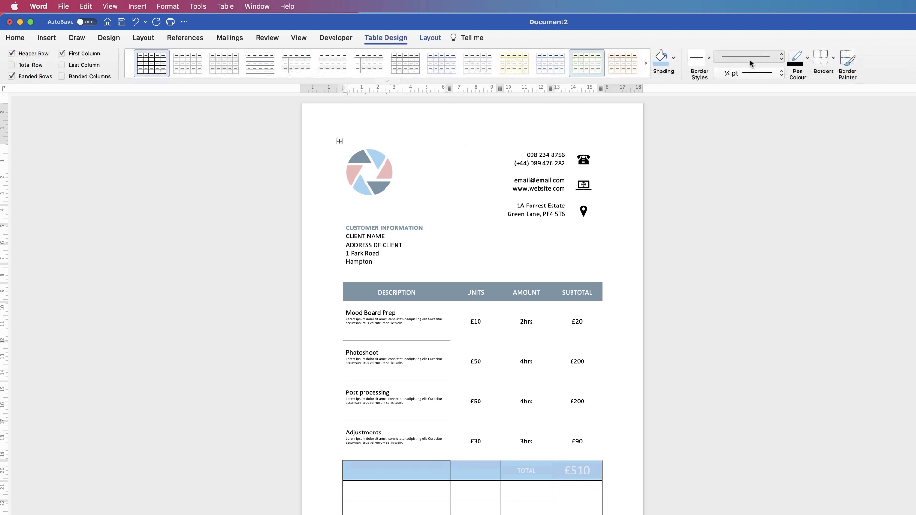
pyautogui.click(818, 59)
pyautogui.click(420, 496)
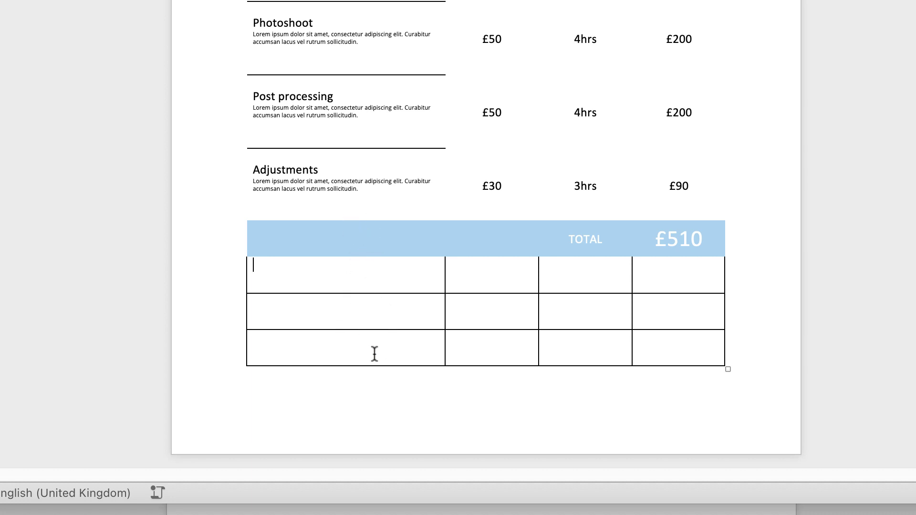
# Split the cells below TOTAL into 4 columns and 2 rows
pyautogui.moveTo(430, 279); pyautogui.dragTo(655, 270)
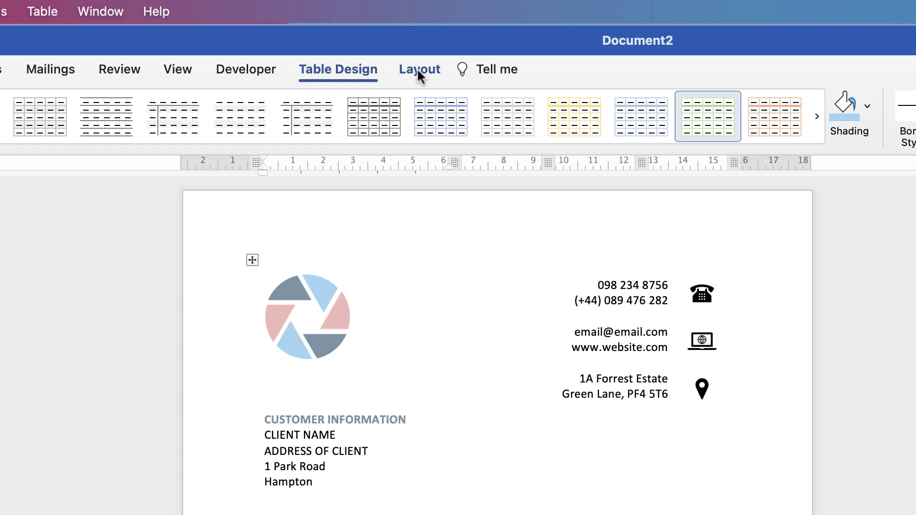
pyautogui.click(418, 68)
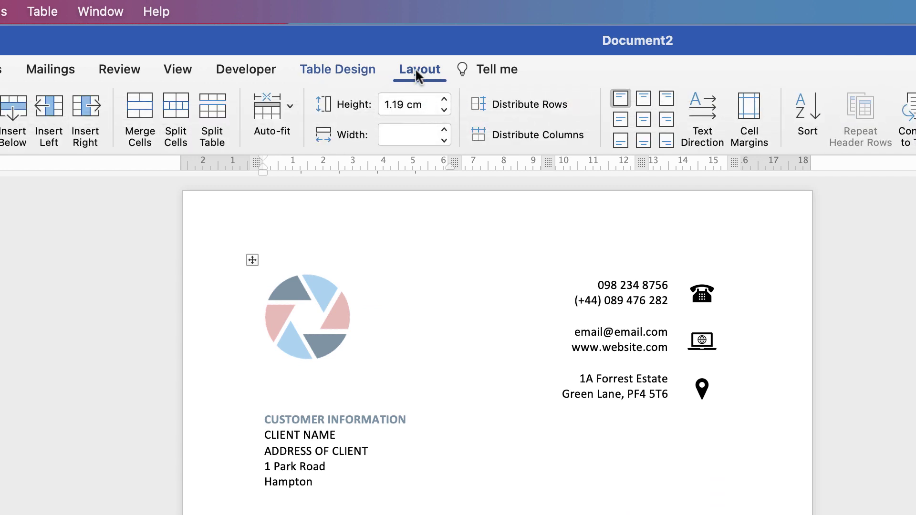
pyautogui.click(175, 115)
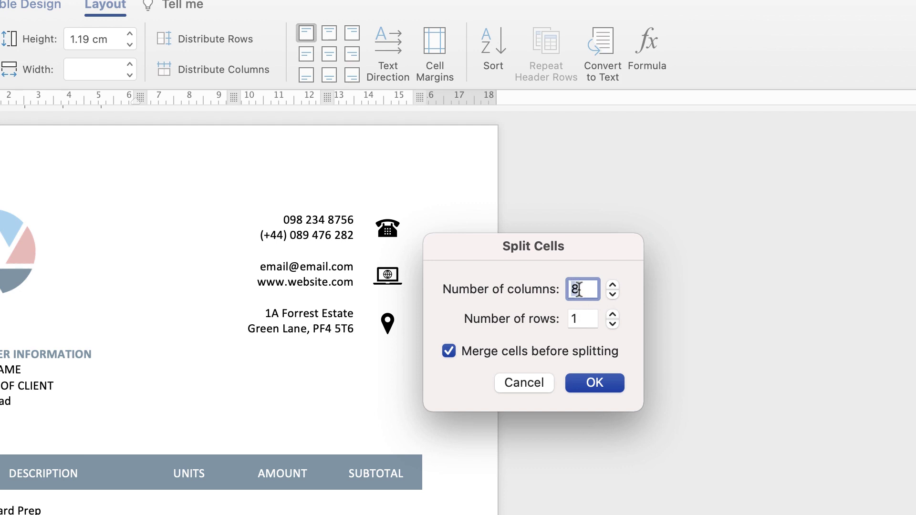
pyautogui.write('4')
pyautogui.press('Tab')
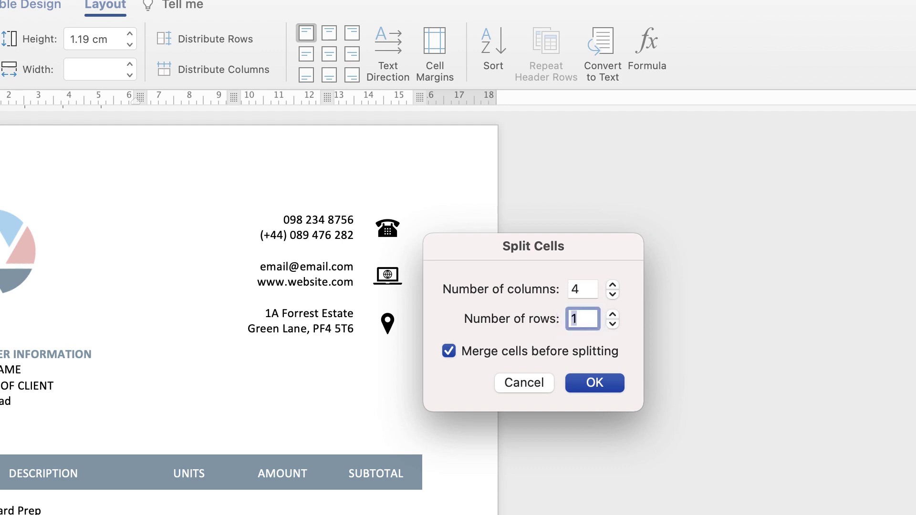
pyautogui.write('2')
pyautogui.press('Return')
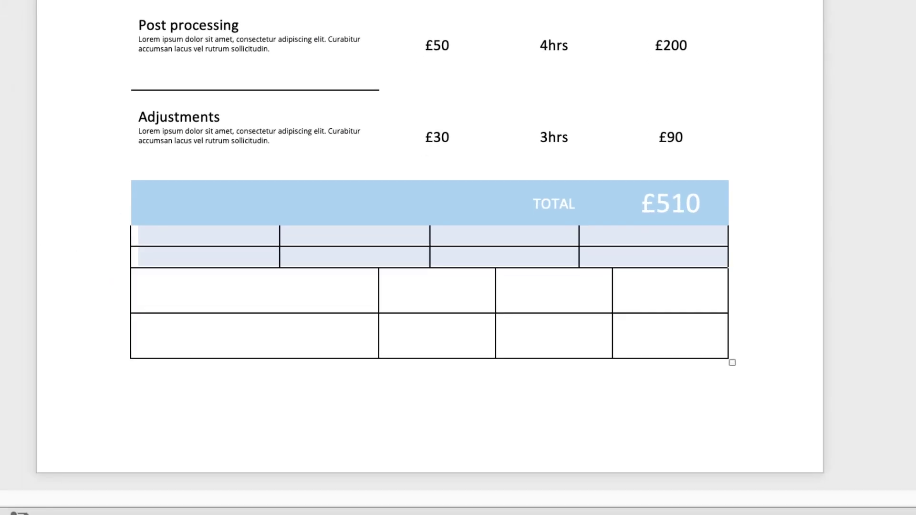
# Align the split rows' three column dividers with the columns beneath, then select all four rows under TOTAL
pyautogui.moveTo(578, 236); pyautogui.dragTo(612, 236)
pyautogui.moveTo(429, 237); pyautogui.dragTo(495, 236)
pyautogui.moveTo(279, 236); pyautogui.dragTo(378, 236)
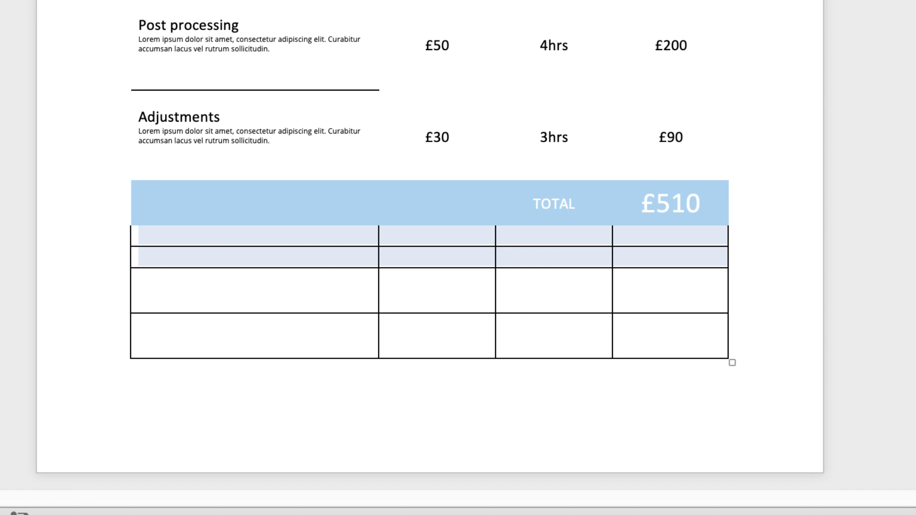
pyautogui.click(387, 324)
pyautogui.hotkey('shift', 'Up')
pyautogui.hotkey('shift', 'Up')
pyautogui.hotkey('shift', 'Up')
pyautogui.hotkey('shift', 'Up')
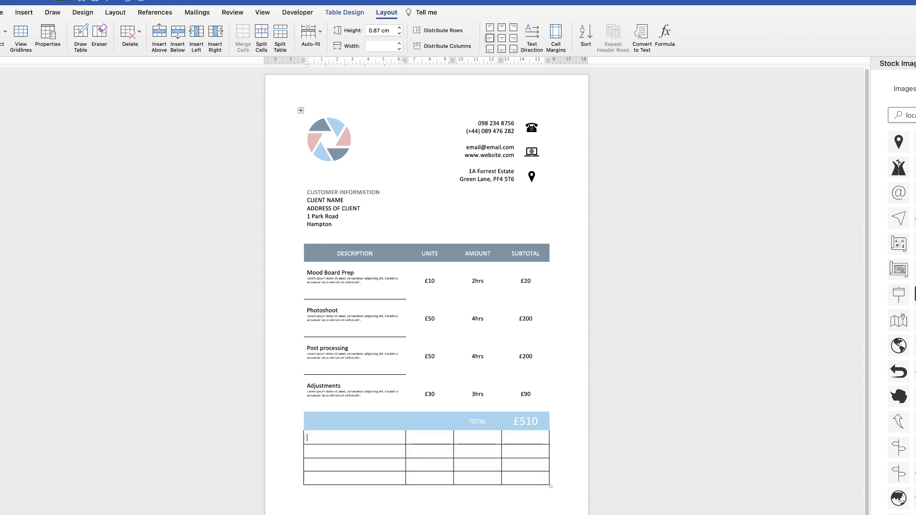
# Type the PAYMENTS, BANK, ACCOUNT NO and PAYPAL labels down the rows beneath TOTAL
pyautogui.write('AYMENTS')
pyautogui.press('Down')
pyautogui.write('BANK')
pyautogui.press('Down')
pyautogui.write('ACCOUNT NO')
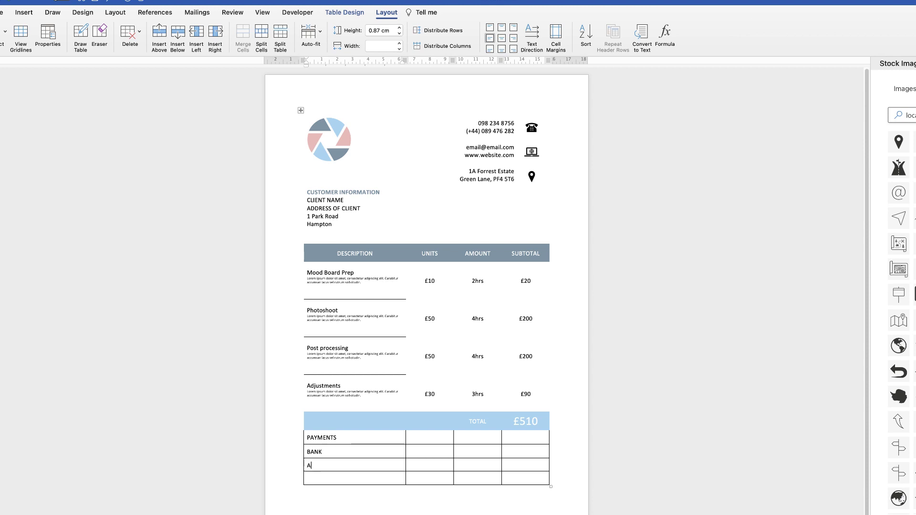
pyautogui.press('Down')
pyautogui.write('PA')
# Narrow the label column and enter HSBC, the account number and the PayPal e-mail address
pyautogui.moveTo(414, 477); pyautogui.dragTo(399, 439)
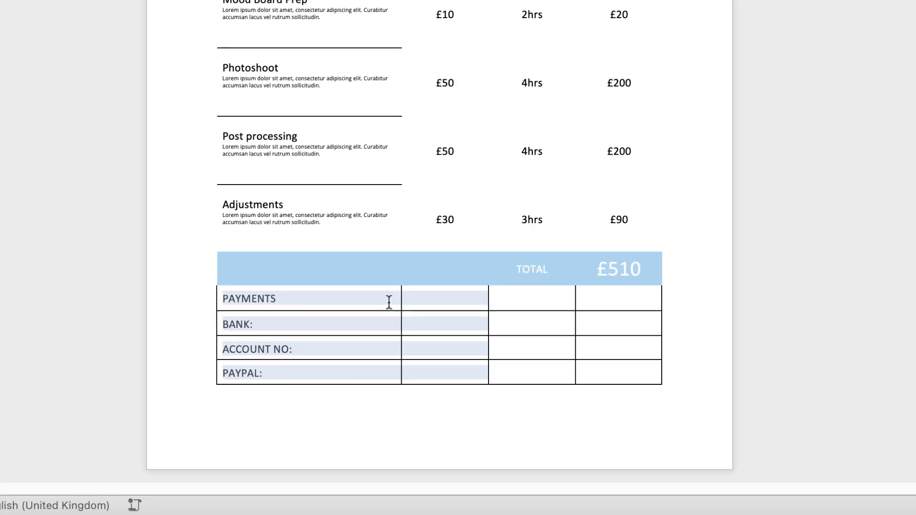
pyautogui.moveTo(401, 303); pyautogui.dragTo(291, 307)
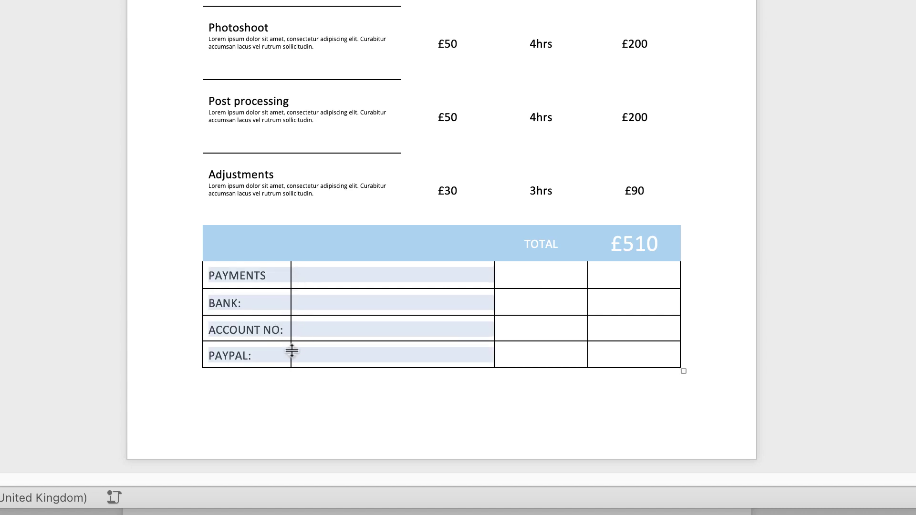
pyautogui.click(297, 309)
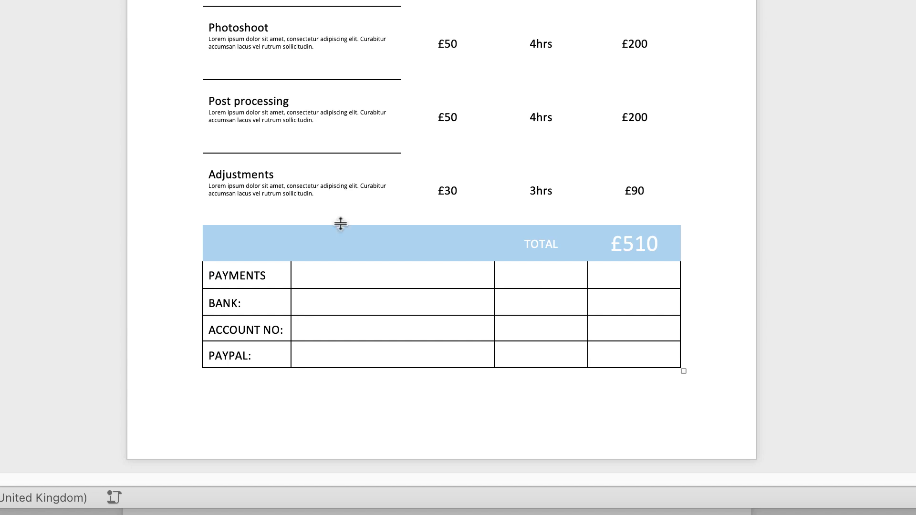
pyautogui.write('HSBC')
pyautogui.press('Down')
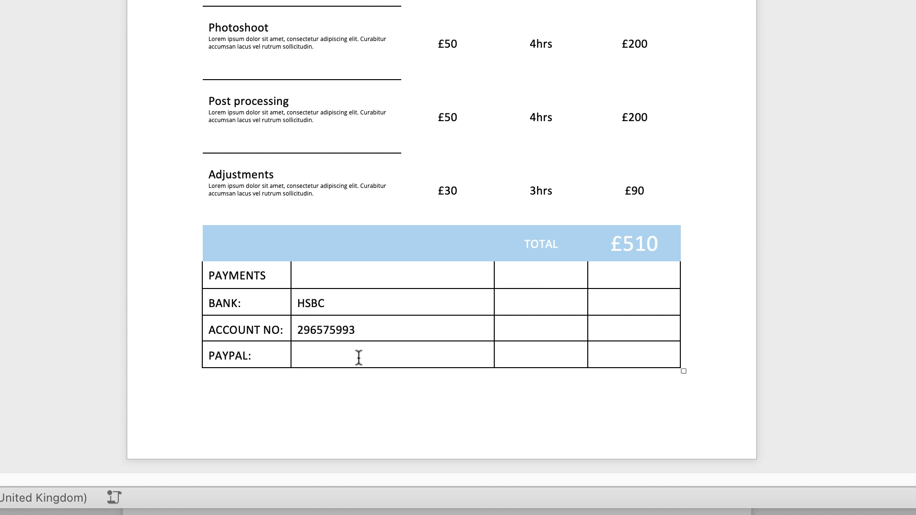
pyautogui.click(359, 358)
# Merge the PAYMENTS heading cells, enlarge the heading text, and select all four payment rows
pyautogui.moveTo(301, 272); pyautogui.dragTo(286, 274)
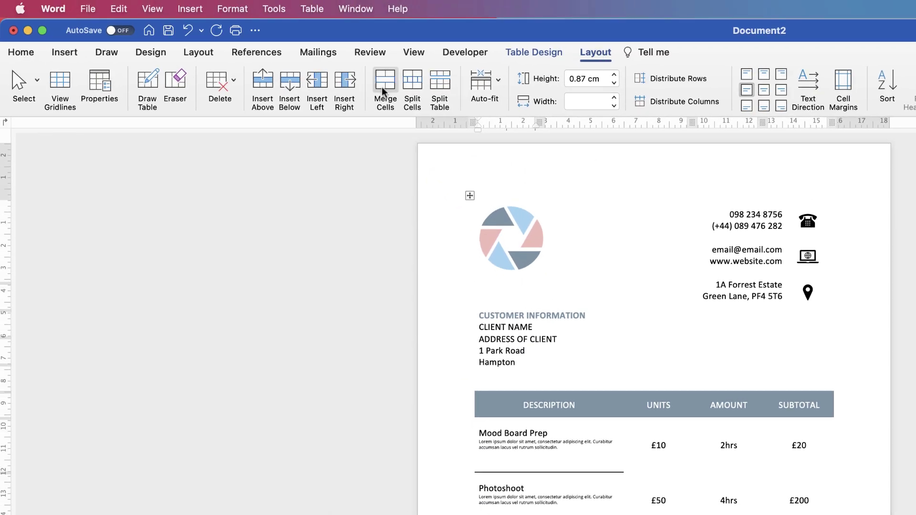
pyautogui.click(383, 86)
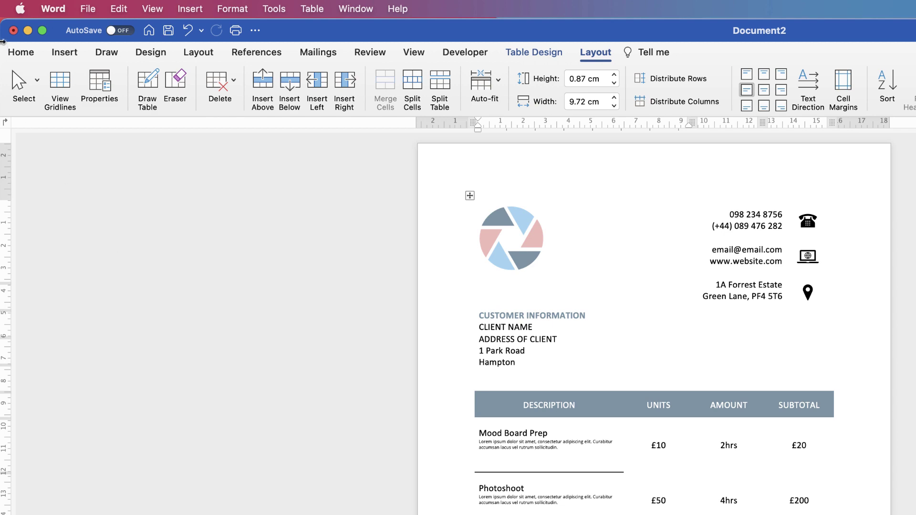
pyautogui.click(22, 54)
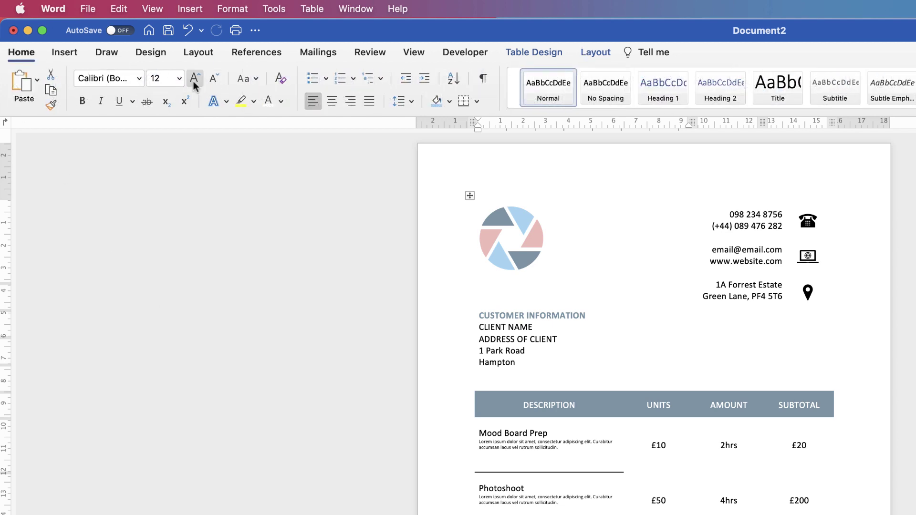
pyautogui.click(195, 78)
pyautogui.click(195, 78)
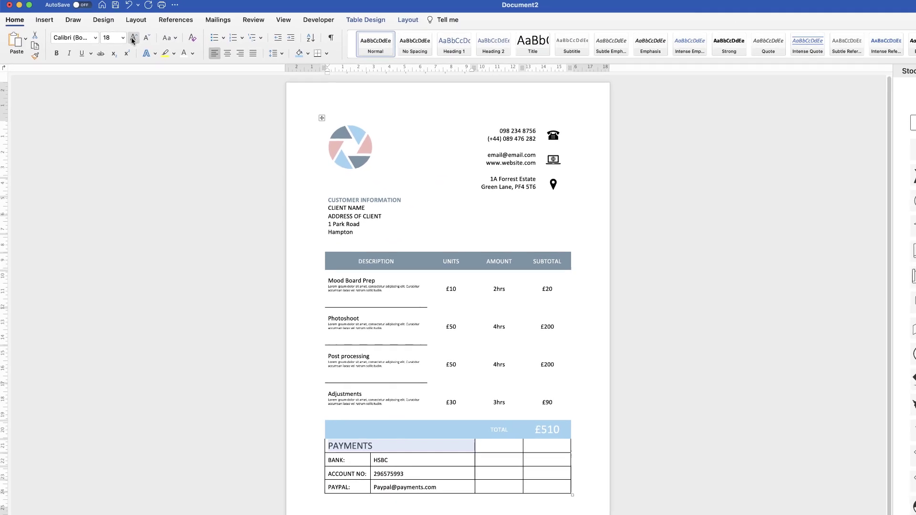
pyautogui.click(168, 61)
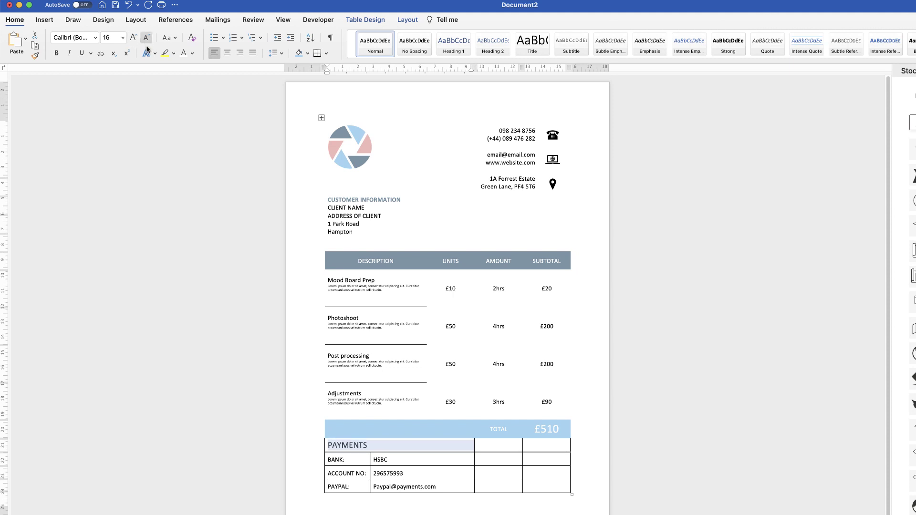
pyautogui.click(442, 459)
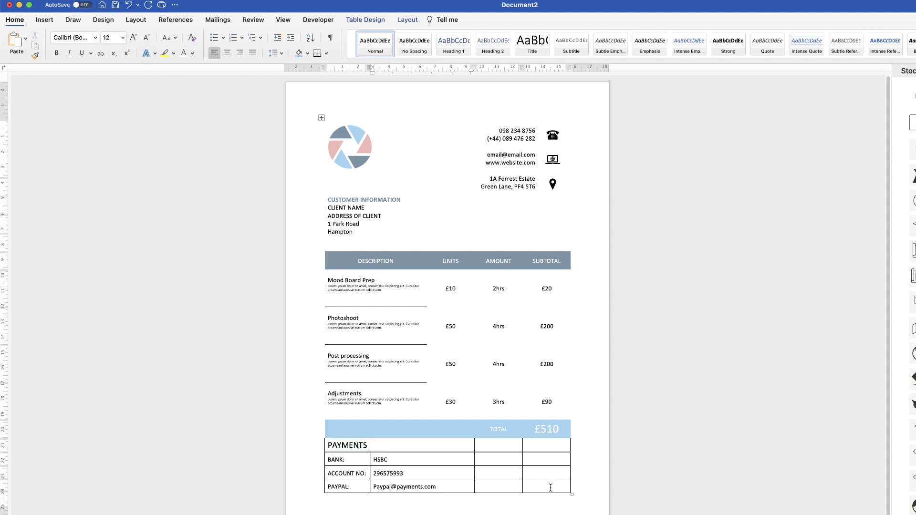
pyautogui.moveTo(550, 486); pyautogui.dragTo(347, 445)
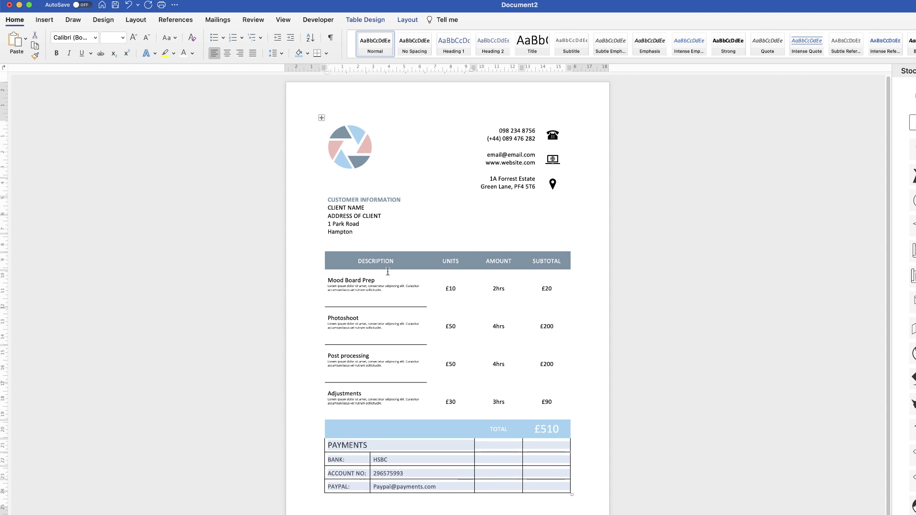
# Apply No Border to the payments rows and turn on View Gridlines to show dashed cell outlines
pyautogui.click(373, 21)
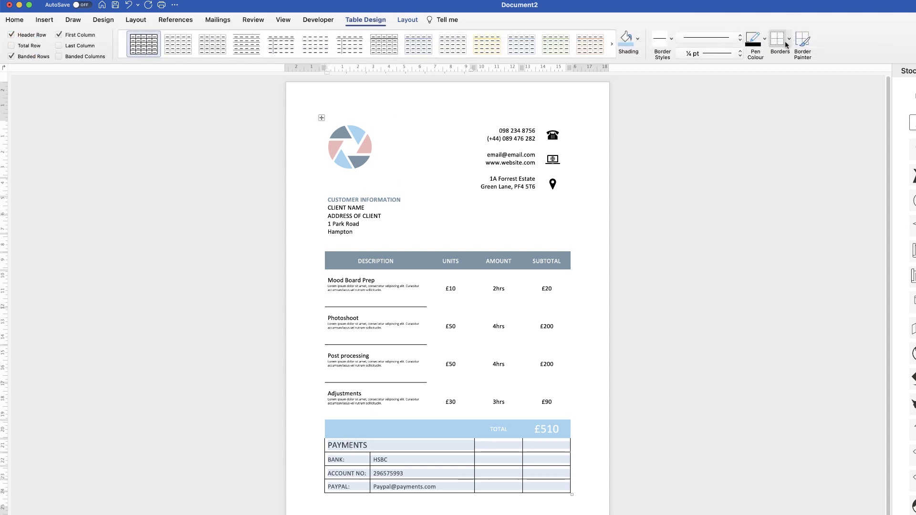
pyautogui.click(778, 42)
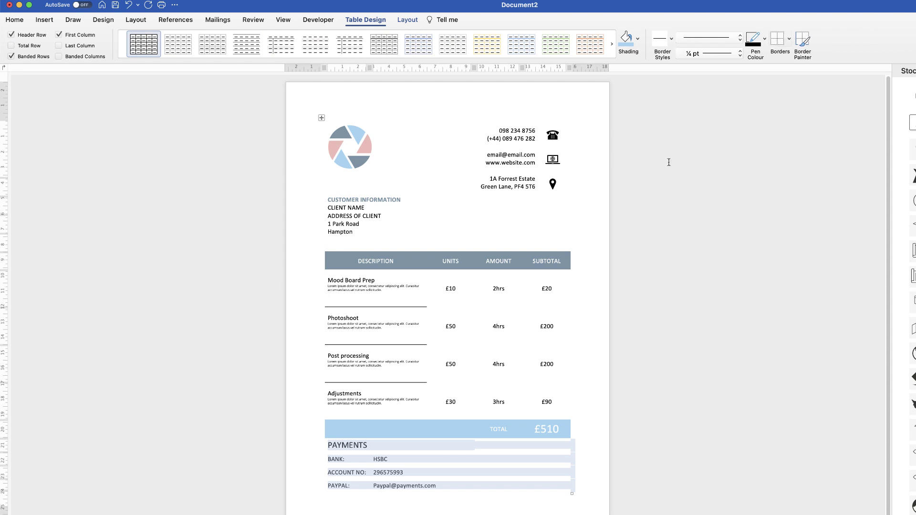
pyautogui.click(477, 472)
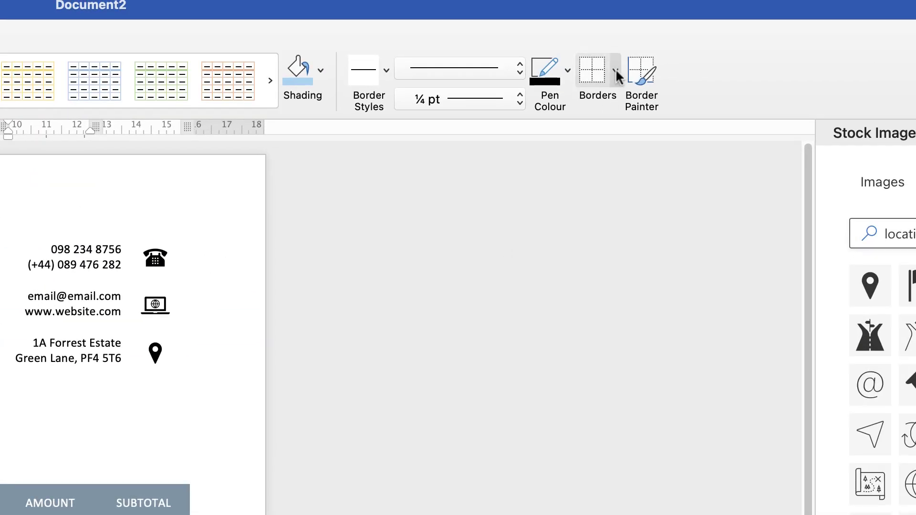
pyautogui.click(615, 67)
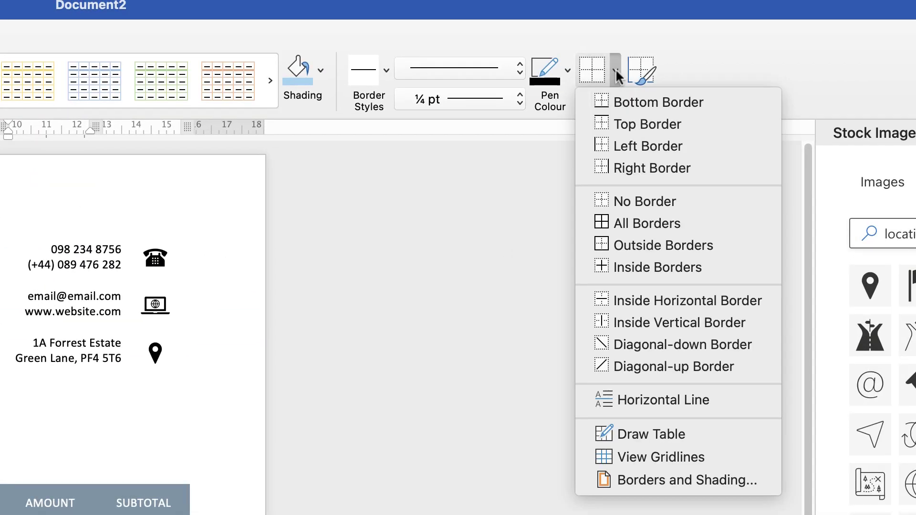
pyautogui.click(611, 455)
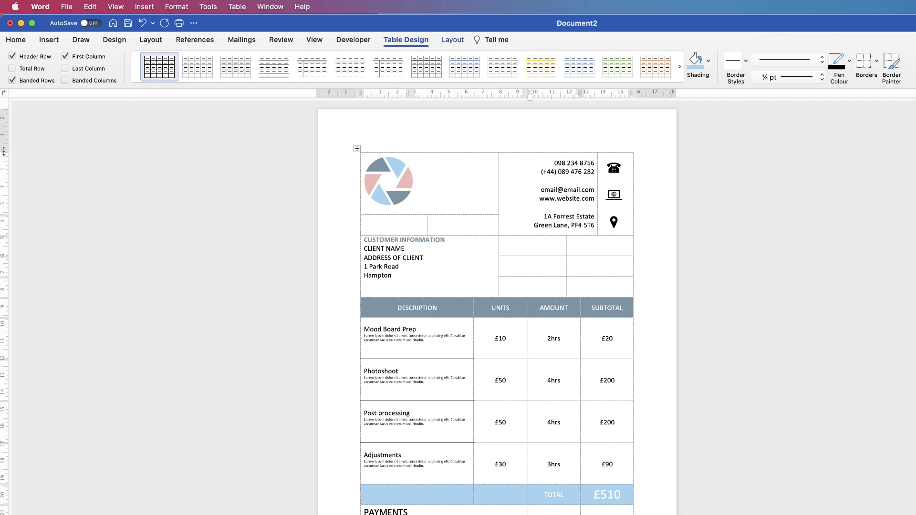
# Insert an empty spacer row above the PAYMENTS row
pyautogui.moveTo(5, 152); pyautogui.dragTo(6, 136)
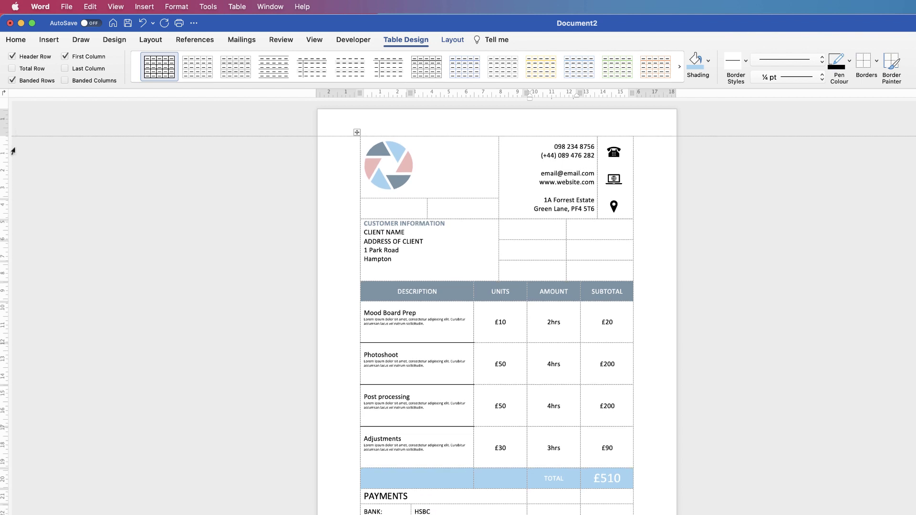
pyautogui.click(457, 496)
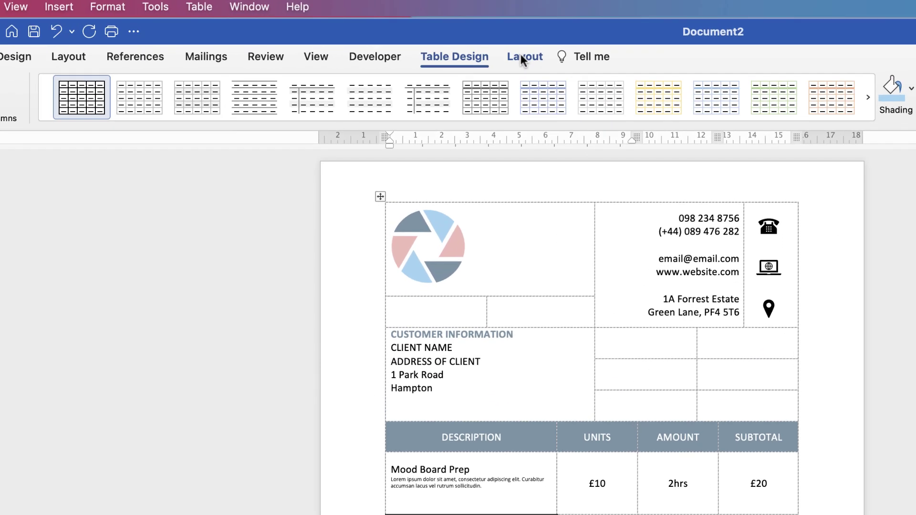
pyautogui.click(452, 40)
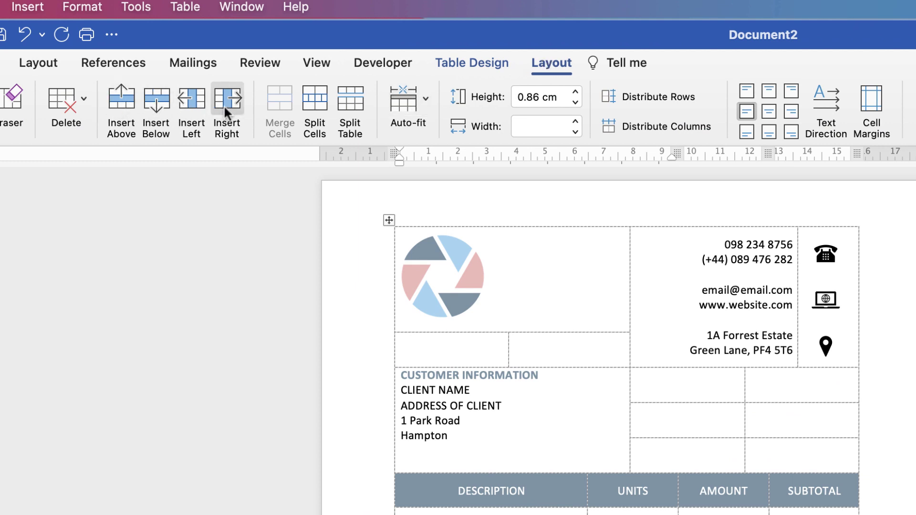
pyautogui.press('super+z')
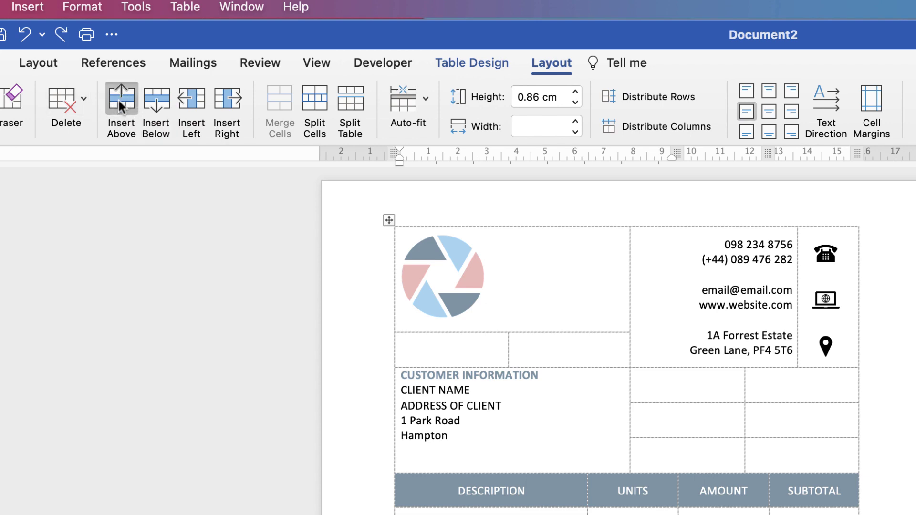
pyautogui.click(118, 98)
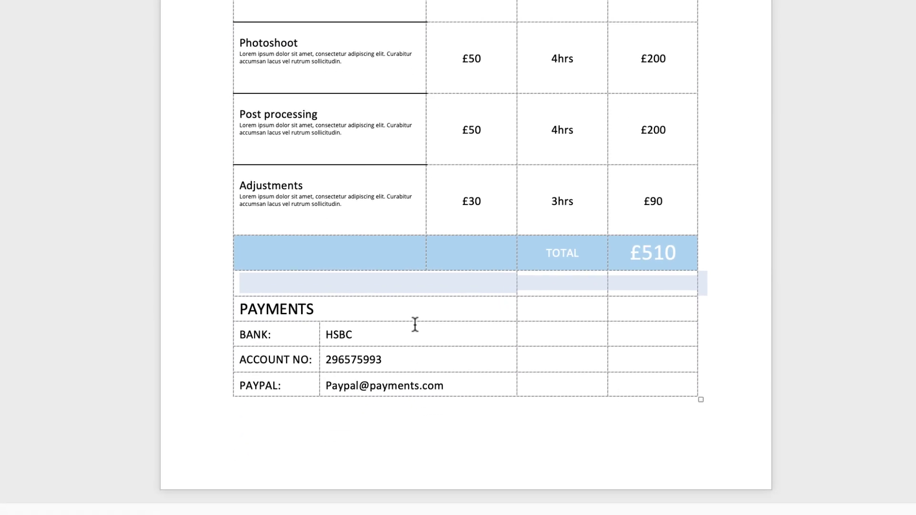
pyautogui.click(465, 450)
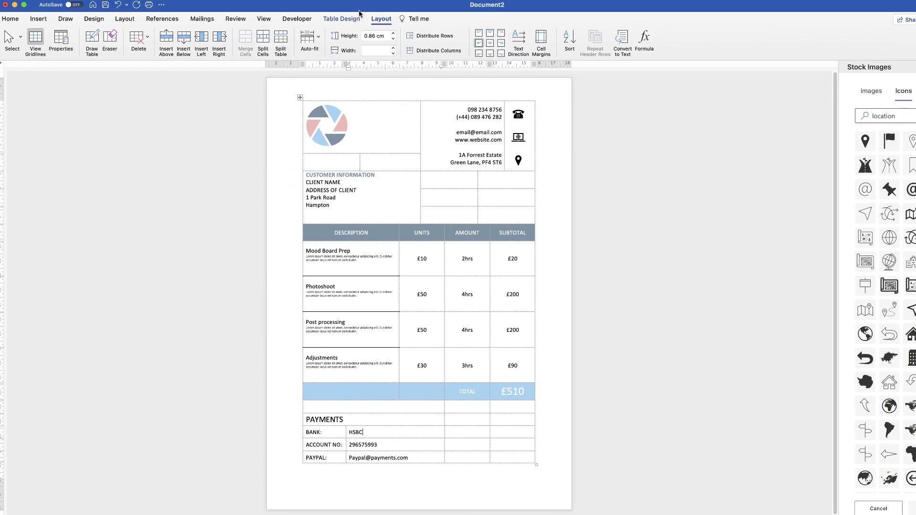
# Turn off View Gridlines so the invoice tables display without dashed lines
pyautogui.click(343, 20)
pyautogui.click(741, 42)
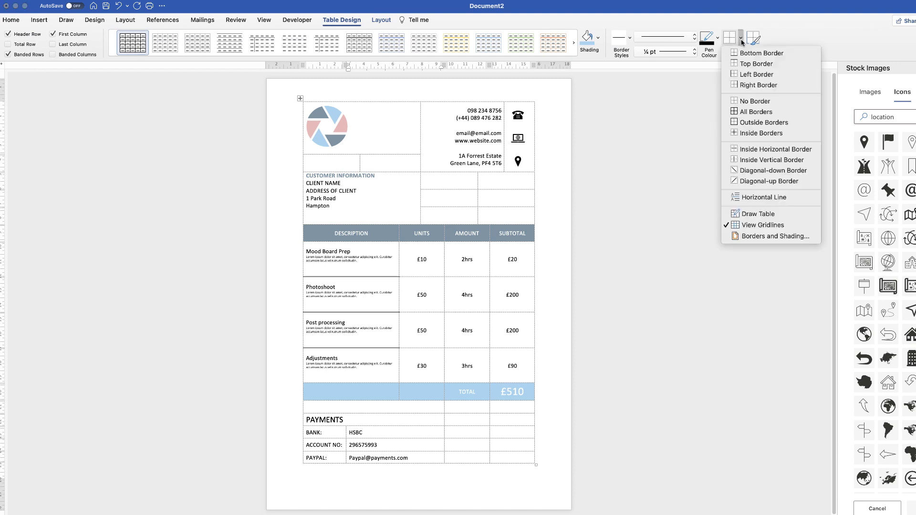
pyautogui.click(751, 226)
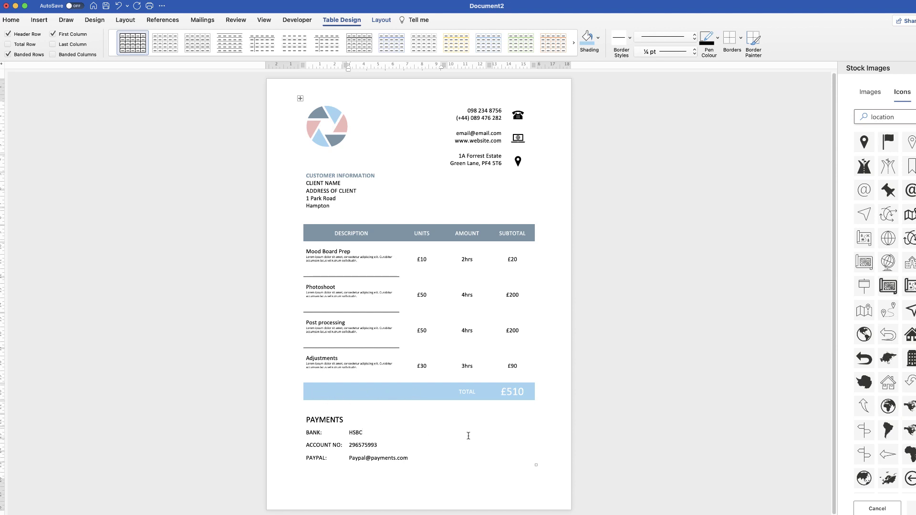
pyautogui.click(469, 413)
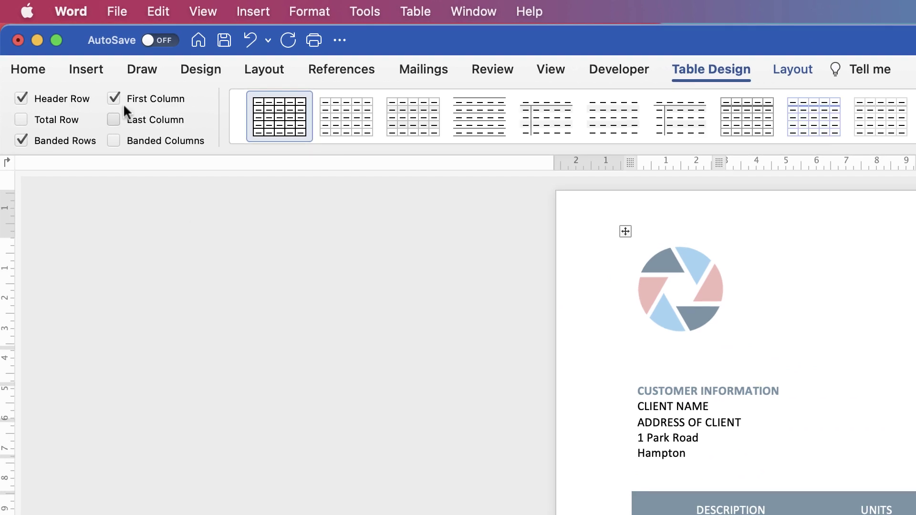
pyautogui.click(117, 8)
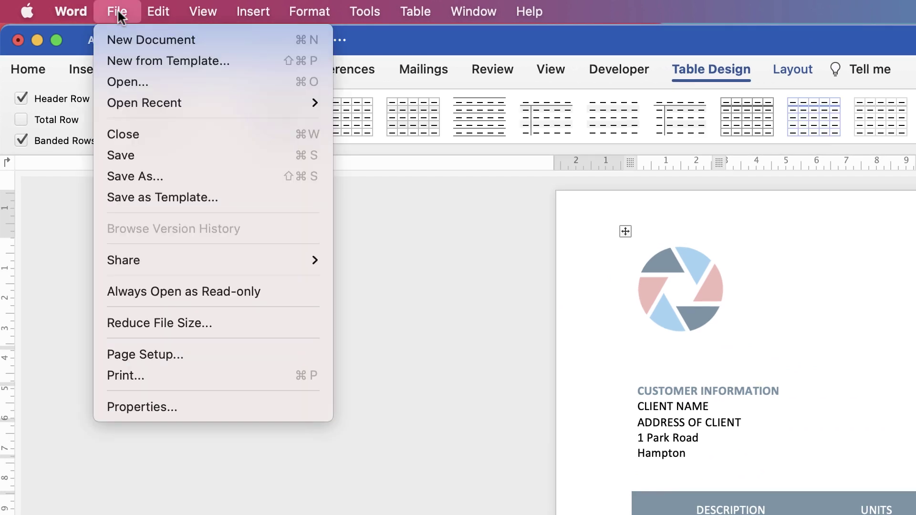
pyautogui.click(121, 197)
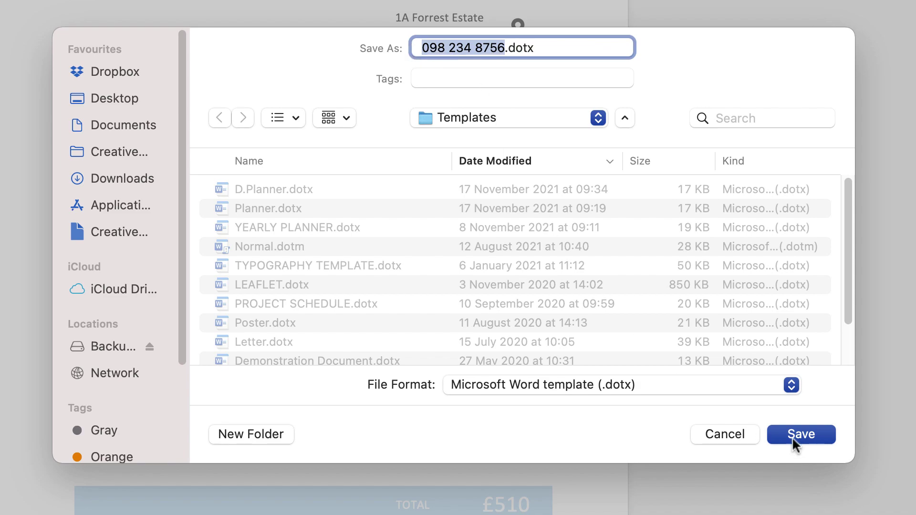
pyautogui.click(730, 434)
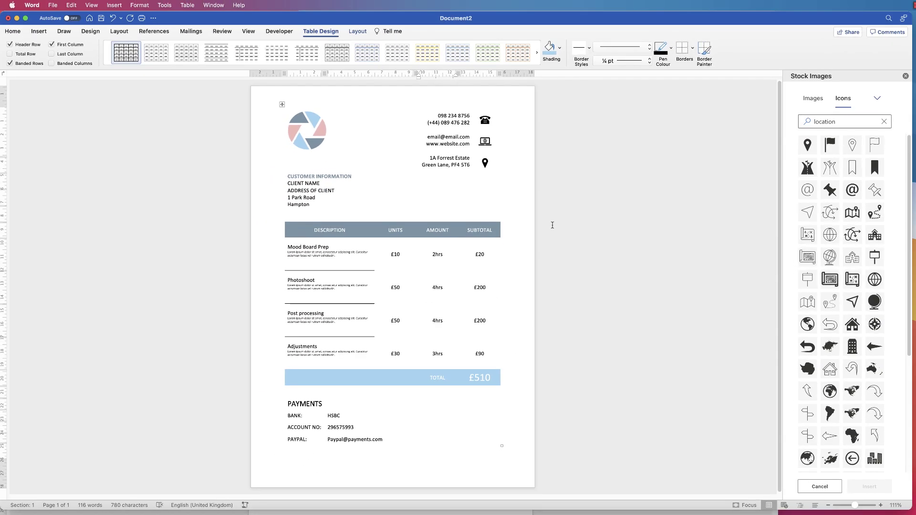